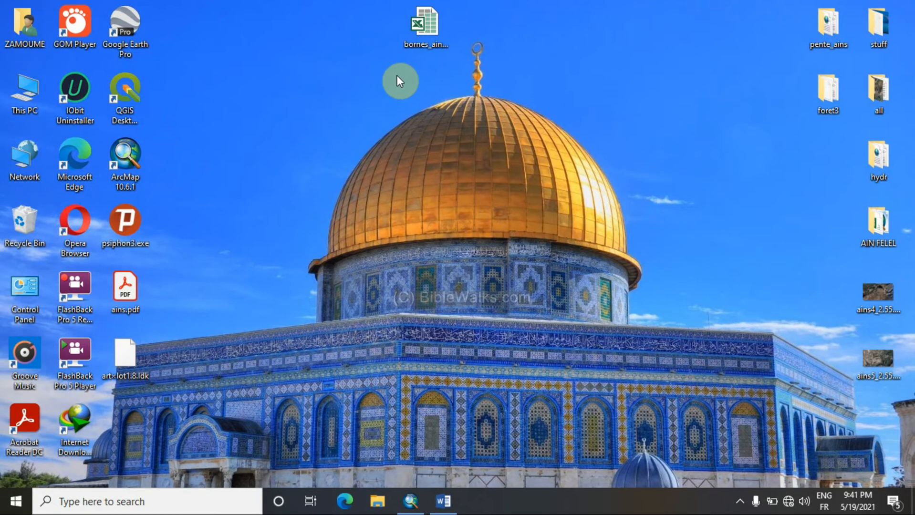
{"action": "left_click_drag", "start_coordinate": [386, 87], "coordinate": [495, 176]}
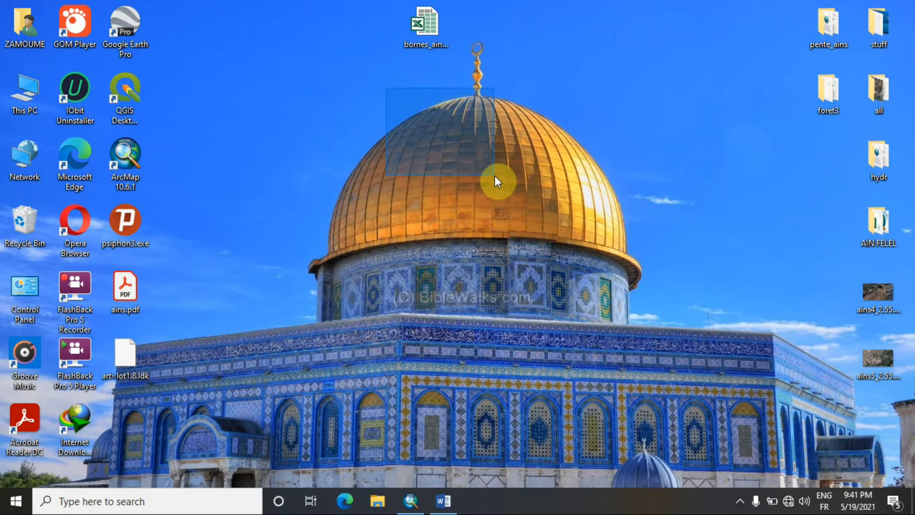
{"action": "left_click_drag", "start_coordinate": [494, 177], "coordinate": [494, 176]}
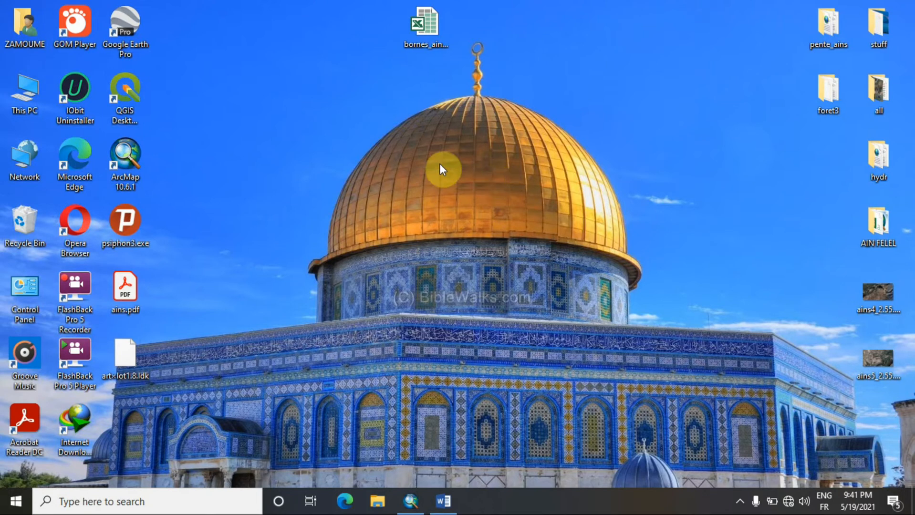
{"action": "mouse_move", "coordinate": [141, 12]}
{"action": "left_mouse_down"}
{"action": "mouse_move", "coordinate": [189, 35]}
{"action": "mouse_move", "coordinate": [131, 20]}
{"action": "left_mouse_up"}
{"action": "left_click", "coordinate": [212, 53]}
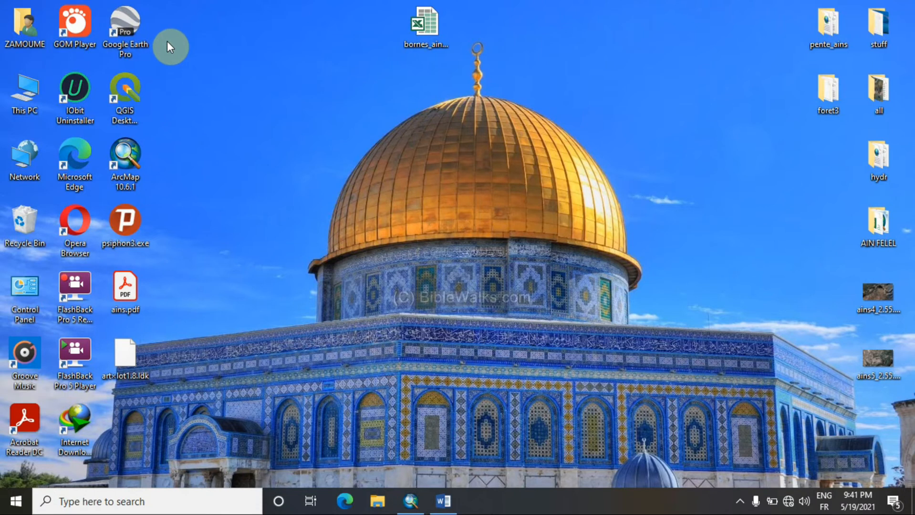
{"action": "left_click", "coordinate": [139, 39]}
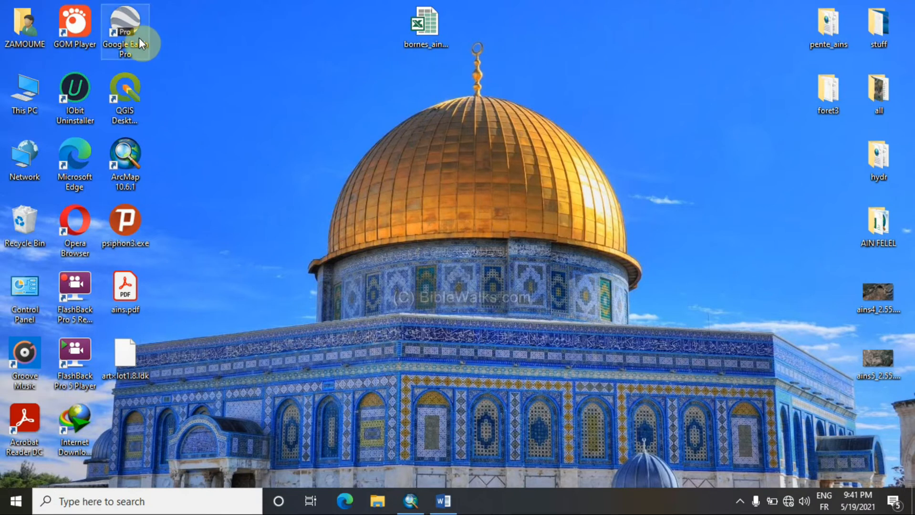
{"action": "mouse_move", "coordinate": [136, 35]}
{"action": "left_mouse_down"}
{"action": "mouse_move", "coordinate": [191, 38]}
{"action": "mouse_move", "coordinate": [144, 33]}
{"action": "left_mouse_up"}
{"action": "right_click", "coordinate": [244, 62]}
{"action": "left_click", "coordinate": [304, 102]}
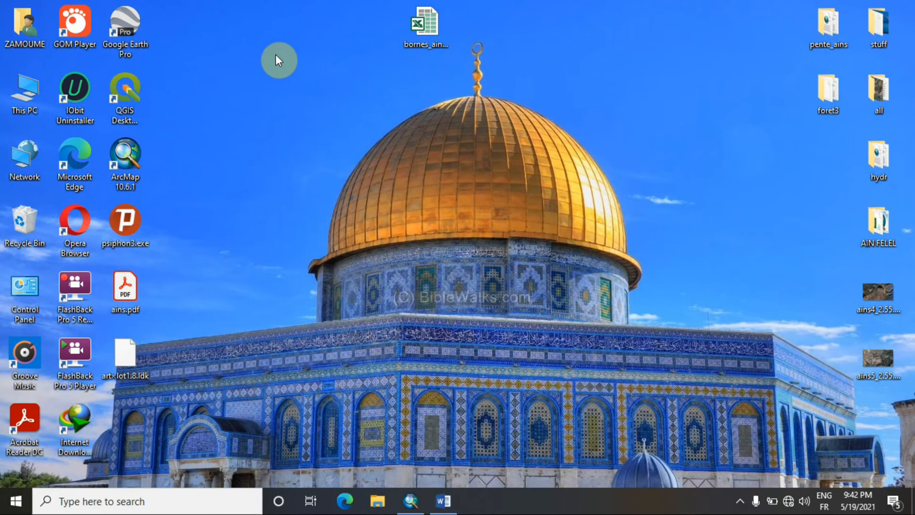
Step: Move the bornes_ain_f.xls file lower on the desktop and refresh the desktop
{"action": "left_click_drag", "start_coordinate": [424, 24], "coordinate": [458, 108]}
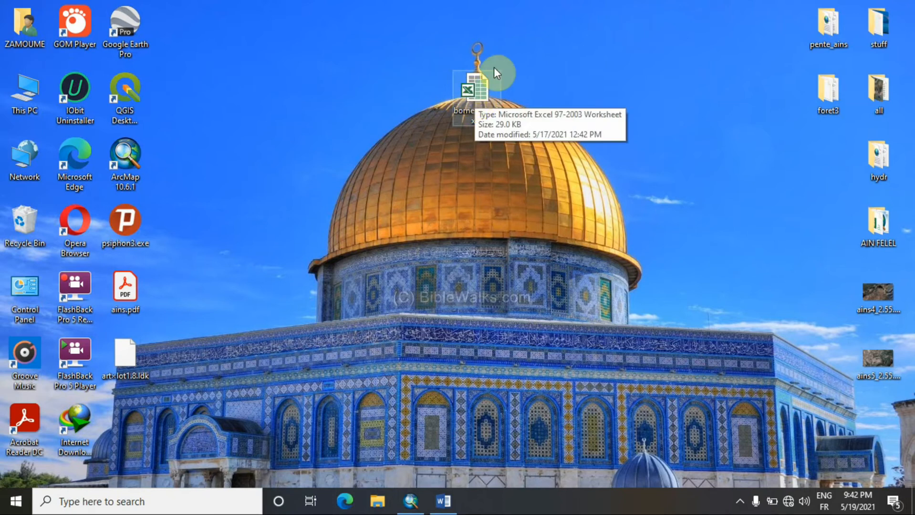
{"action": "left_click", "coordinate": [554, 98]}
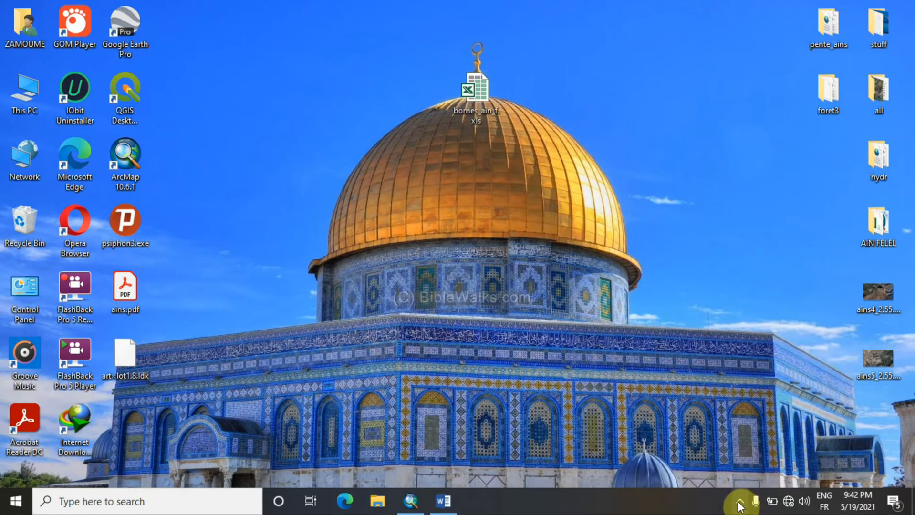
{"action": "right_click", "coordinate": [474, 199]}
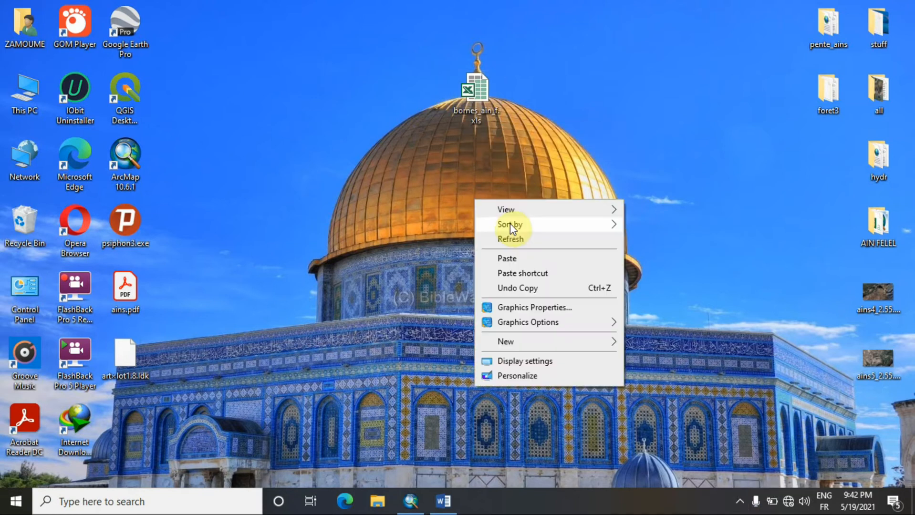
{"action": "left_click", "coordinate": [507, 233]}
{"action": "right_click", "coordinate": [487, 208]}
{"action": "left_click", "coordinate": [507, 246]}
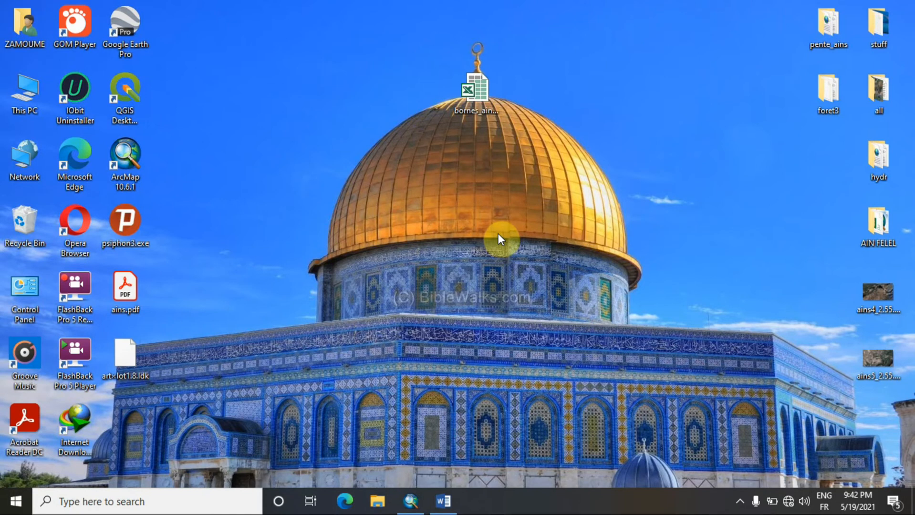
{"action": "right_click", "coordinate": [387, 159]}
{"action": "left_click", "coordinate": [431, 194]}
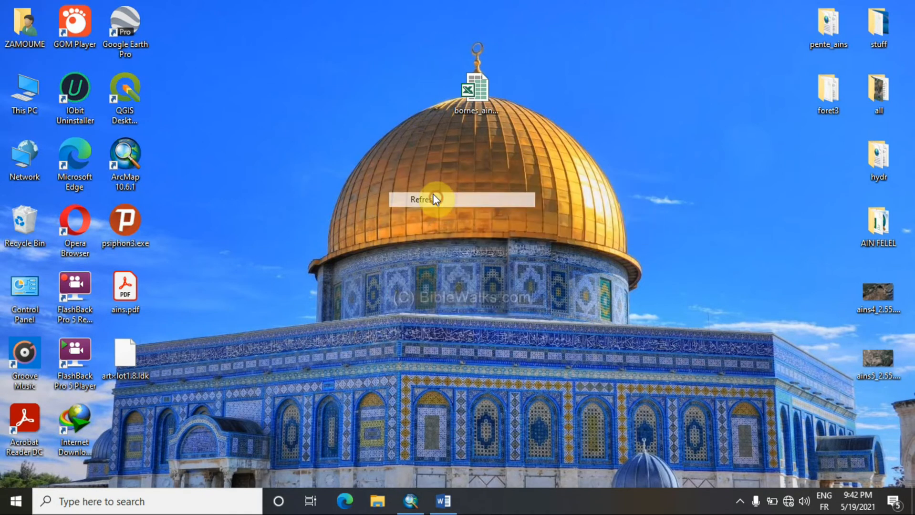
Step: Open the bornes_ain_f.xls workbook and review its point numbers, names and X and Y coordinates
{"action": "double_click", "coordinate": [472, 88]}
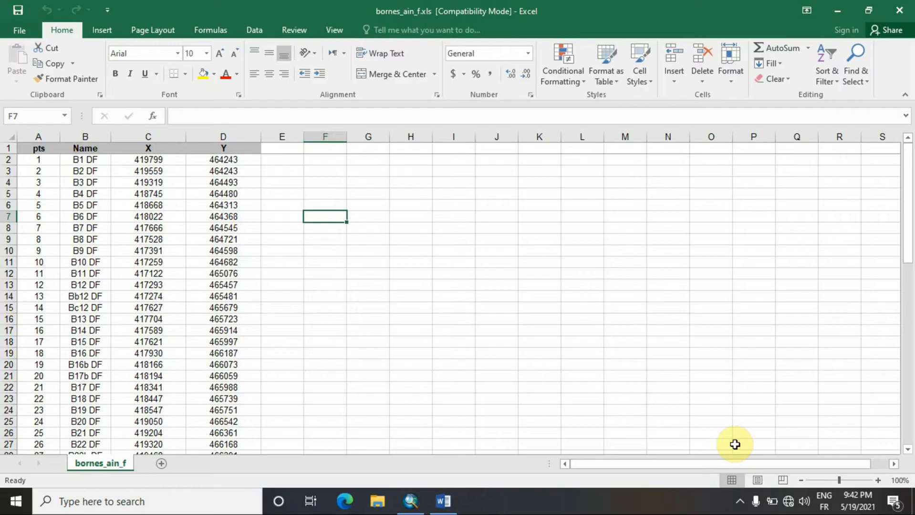
{"action": "scroll", "coordinate": [106, 198], "scroll_direction": "down", "scroll_amount": 20}
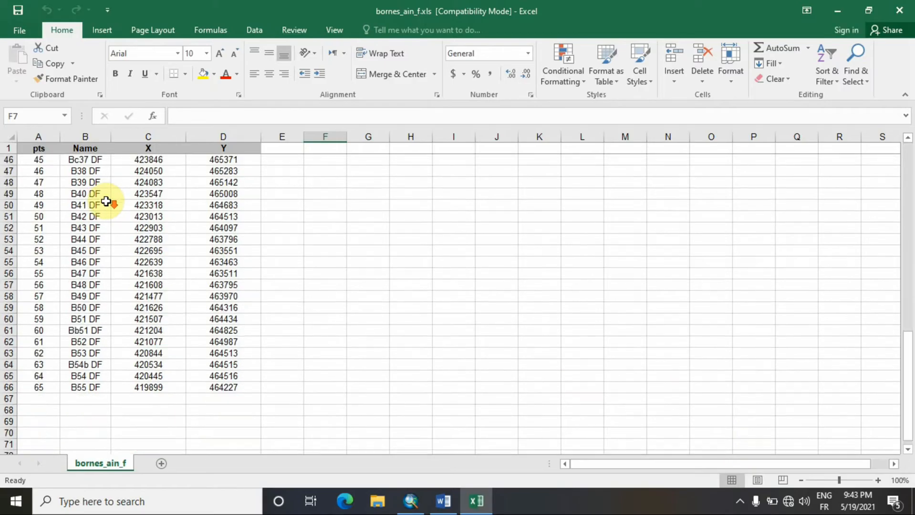
{"action": "scroll", "coordinate": [49, 215], "scroll_direction": "up", "scroll_amount": 20}
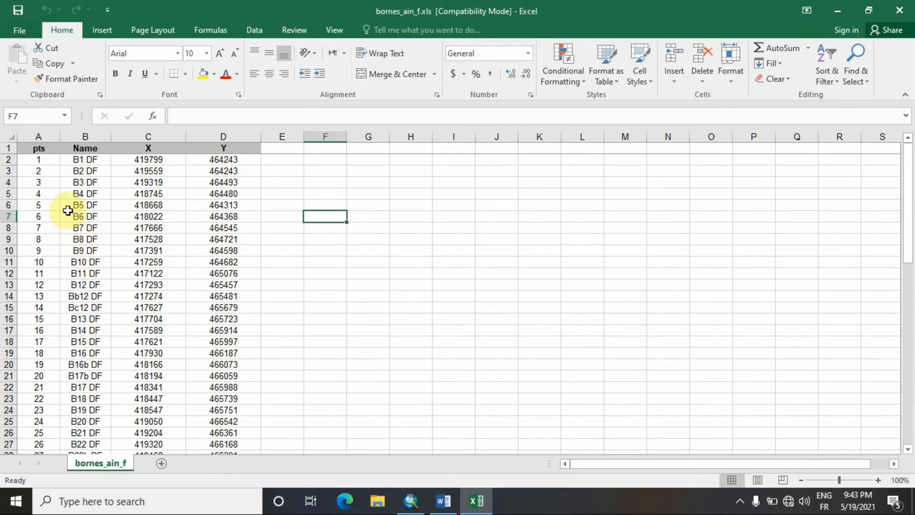
{"action": "scroll", "coordinate": [73, 221], "scroll_direction": "down", "scroll_amount": 5}
{"action": "scroll", "coordinate": [73, 224], "scroll_direction": "down", "scroll_amount": 14}
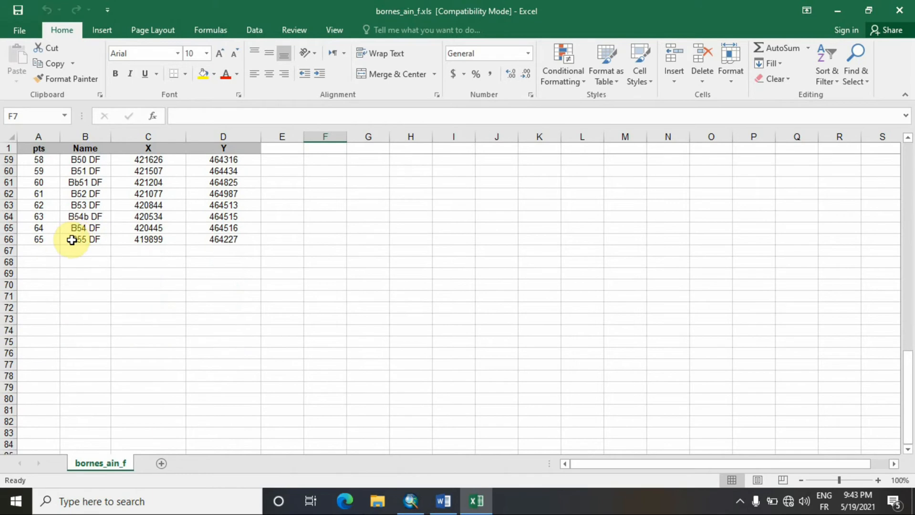
{"action": "scroll", "coordinate": [67, 248], "scroll_direction": "up", "scroll_amount": 11}
{"action": "scroll", "coordinate": [81, 262], "scroll_direction": "up", "scroll_amount": 8}
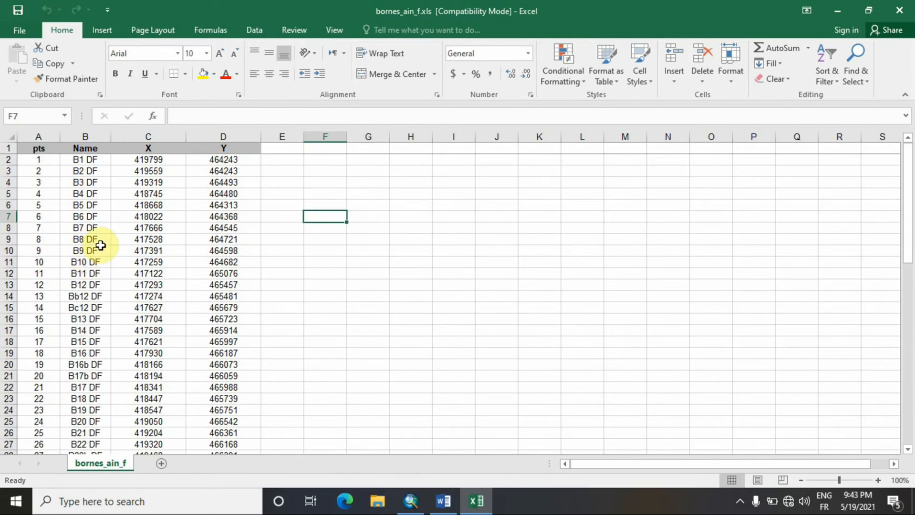
{"action": "left_click_drag", "start_coordinate": [159, 165], "coordinate": [224, 171]}
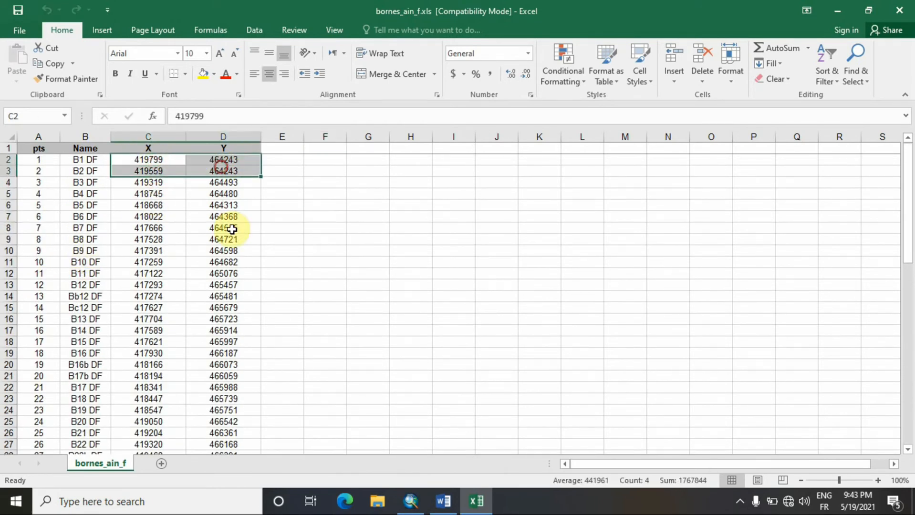
{"action": "left_click", "coordinate": [293, 159]}
{"action": "left_click", "coordinate": [353, 195]}
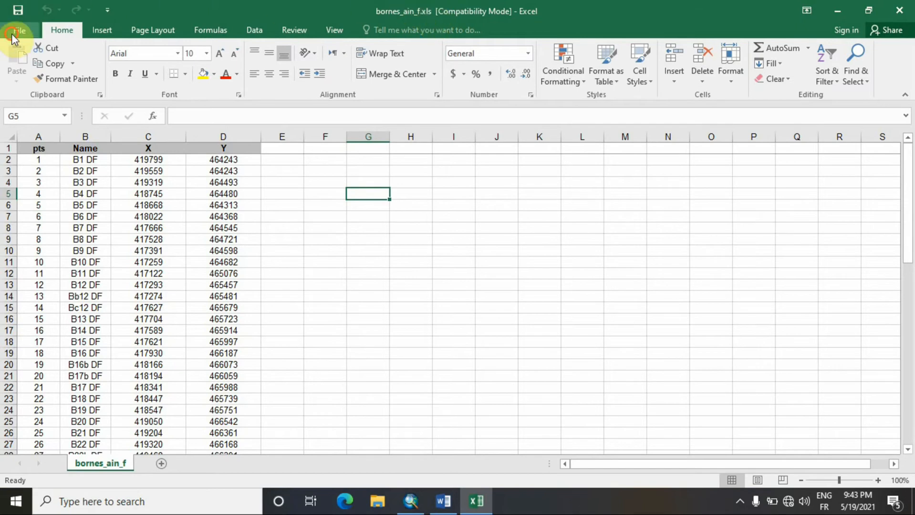
Step: Start saving a copy of the bornes_ain_f workbook and choose the Desktop as its location
{"action": "key", "text": "alt+f"}
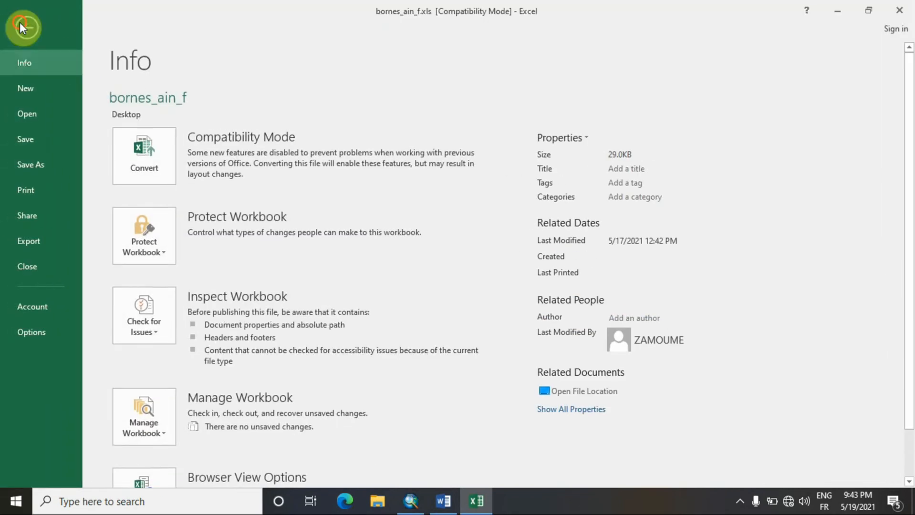
{"action": "left_click", "coordinate": [21, 23]}
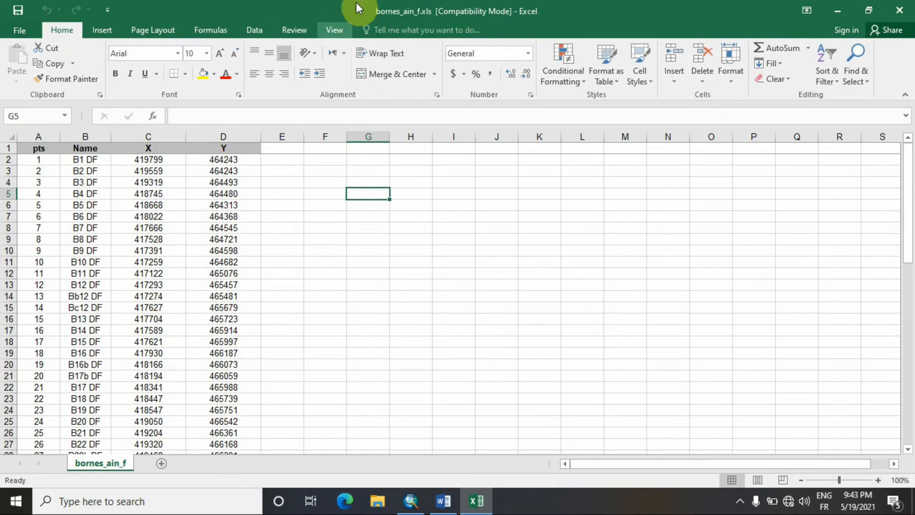
{"action": "left_click", "coordinate": [30, 34]}
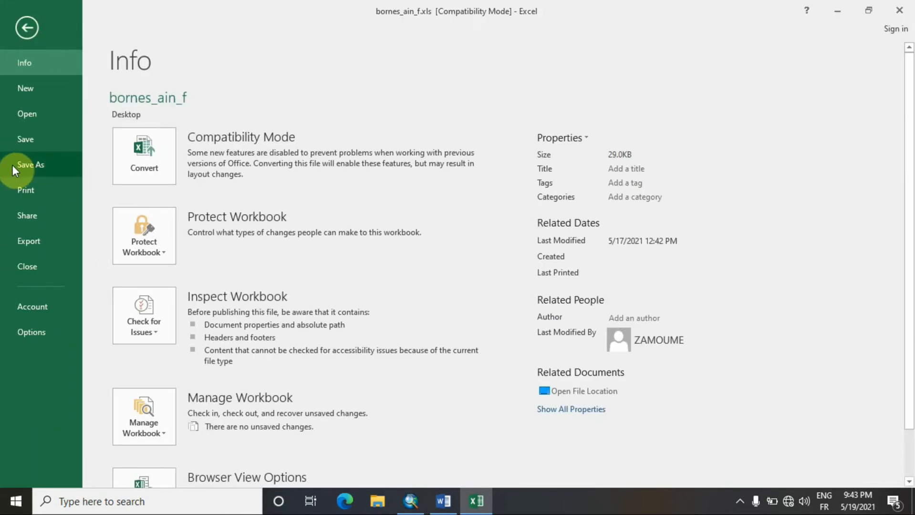
{"action": "left_click", "coordinate": [40, 166]}
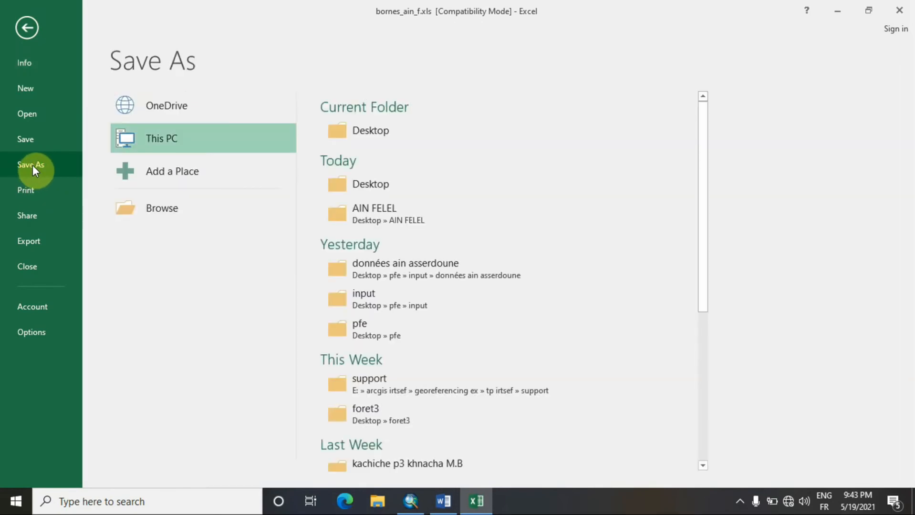
{"action": "left_click", "coordinate": [358, 132]}
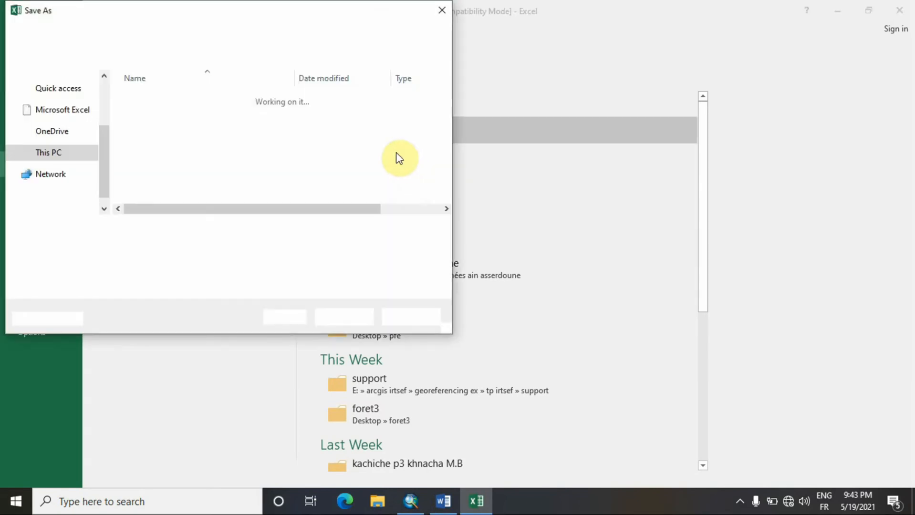
{"action": "left_click", "coordinate": [73, 133]}
{"action": "left_click", "coordinate": [103, 151]}
{"action": "left_click_drag", "start_coordinate": [105, 154], "coordinate": [104, 89]}
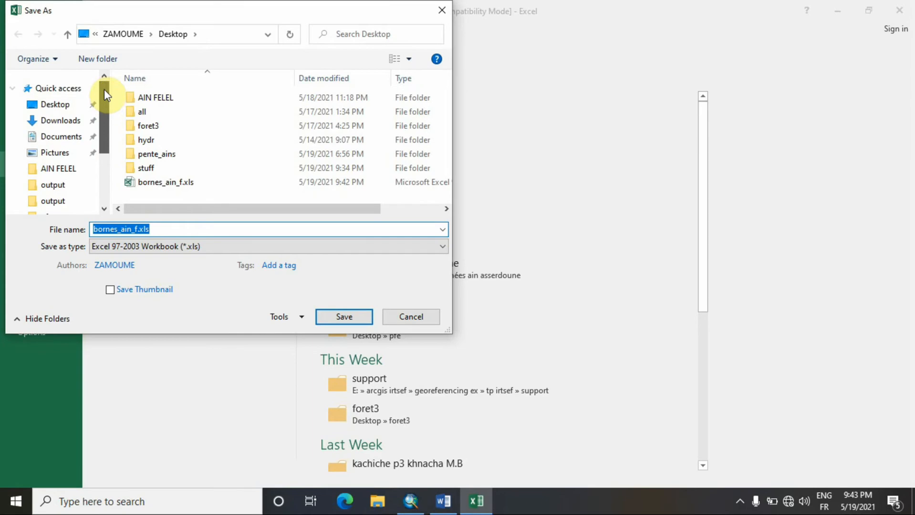
{"action": "left_click", "coordinate": [59, 104]}
Step: Save the copy as bornes_ain_f.csv in CSV (Comma delimited) format
{"action": "left_click_drag", "start_coordinate": [95, 229], "coordinate": [154, 229]}
{"action": "left_click", "coordinate": [184, 246]}
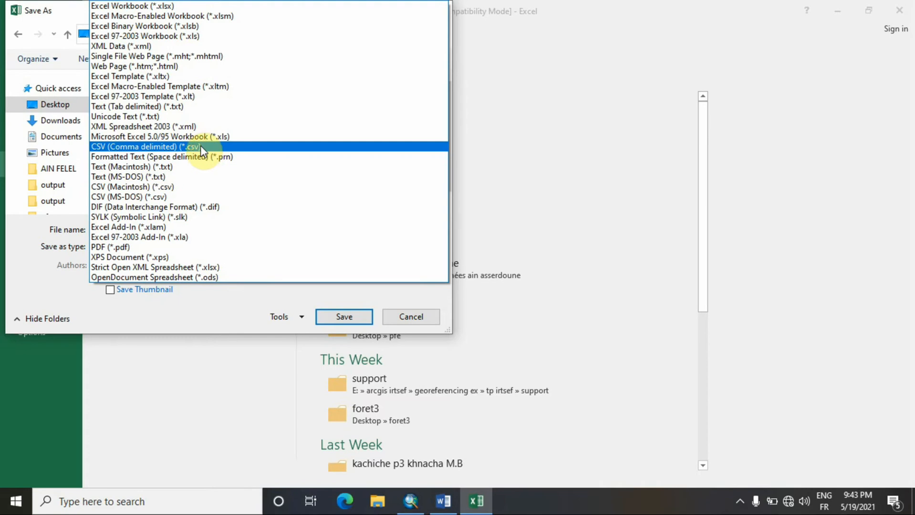
{"action": "left_click", "coordinate": [153, 147]}
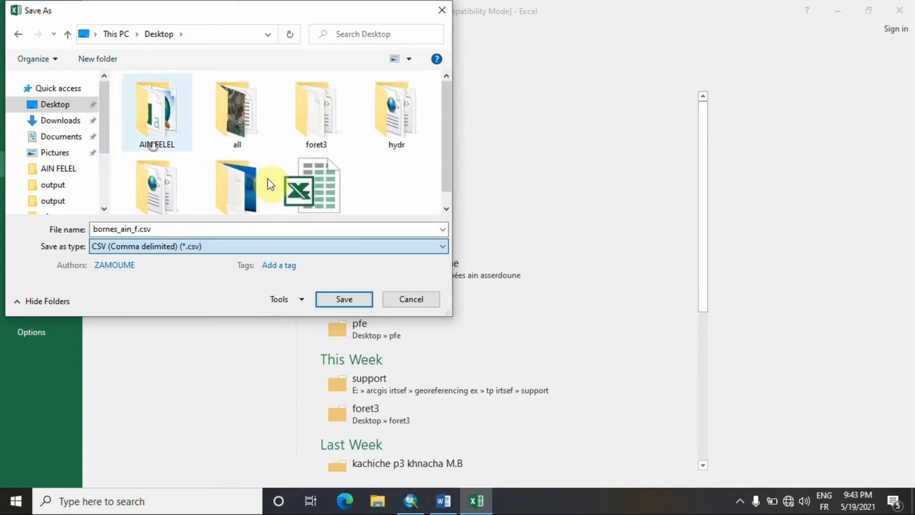
{"action": "left_click", "coordinate": [338, 298]}
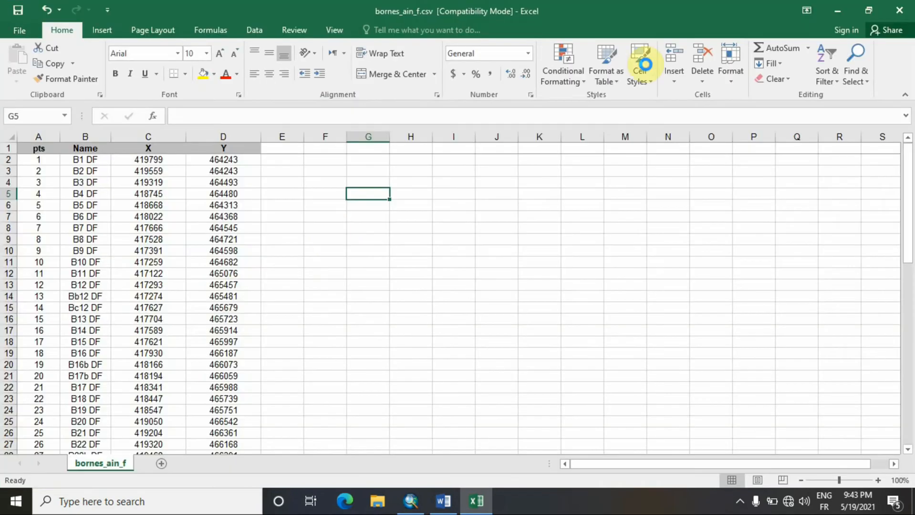
{"action": "left_click", "coordinate": [413, 292]}
Step: Close the workbook without saving further changes and move bornes_ain_f.csv near the original workbook on the desktop
{"action": "left_click", "coordinate": [899, 10]}
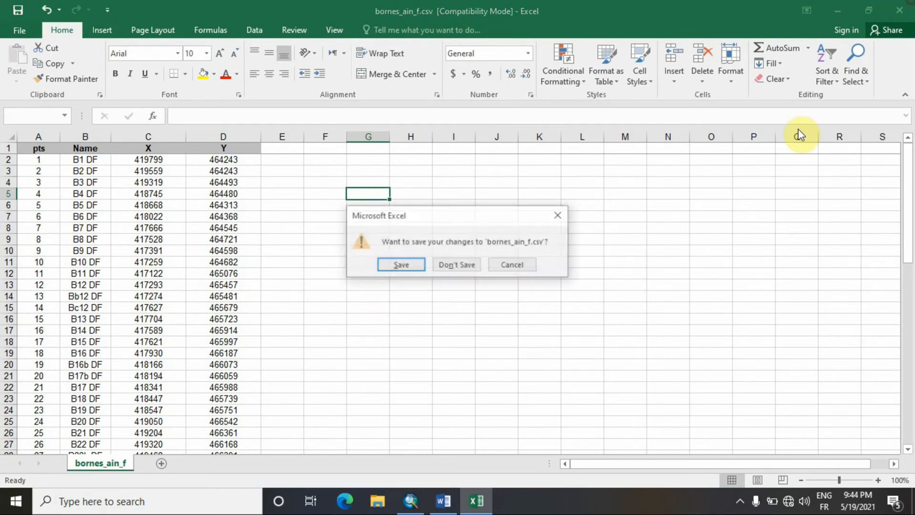
{"action": "left_click", "coordinate": [465, 267]}
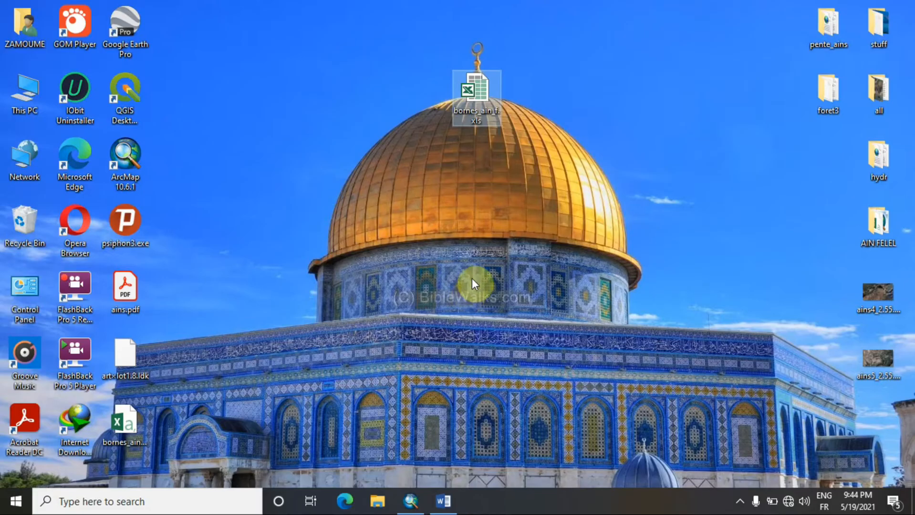
{"action": "left_click_drag", "start_coordinate": [130, 426], "coordinate": [339, 93]}
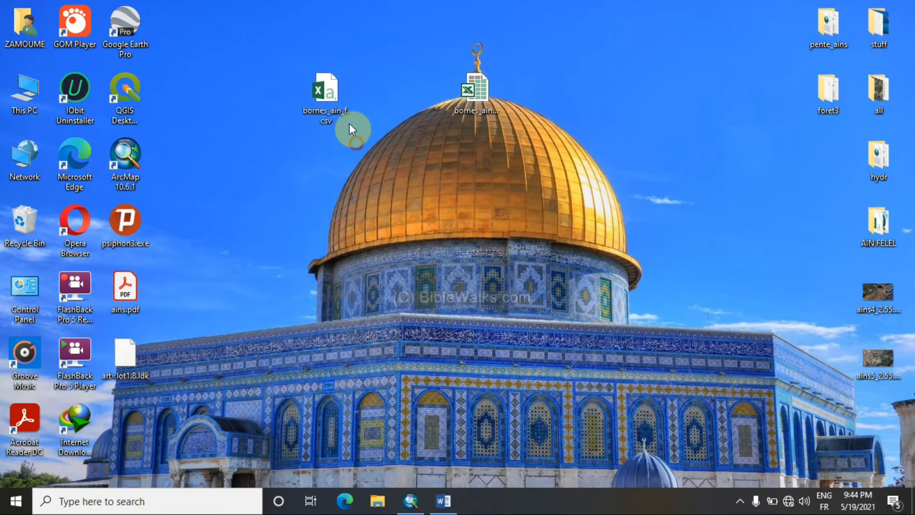
Step: Open bornes_ain_f.csv and check its pts, Name, X and Y columns through to the last row
{"action": "left_click", "coordinate": [335, 101]}
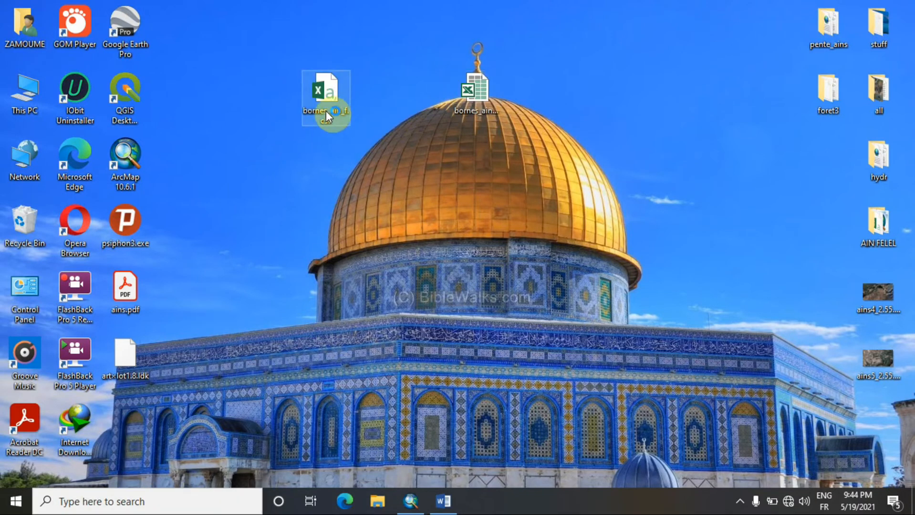
{"action": "double_click", "coordinate": [326, 111]}
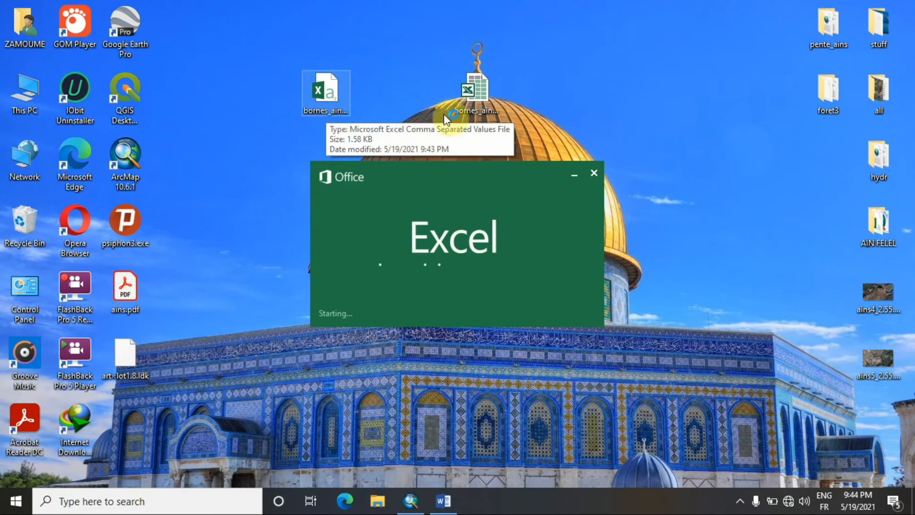
{"action": "left_click", "coordinate": [446, 69]}
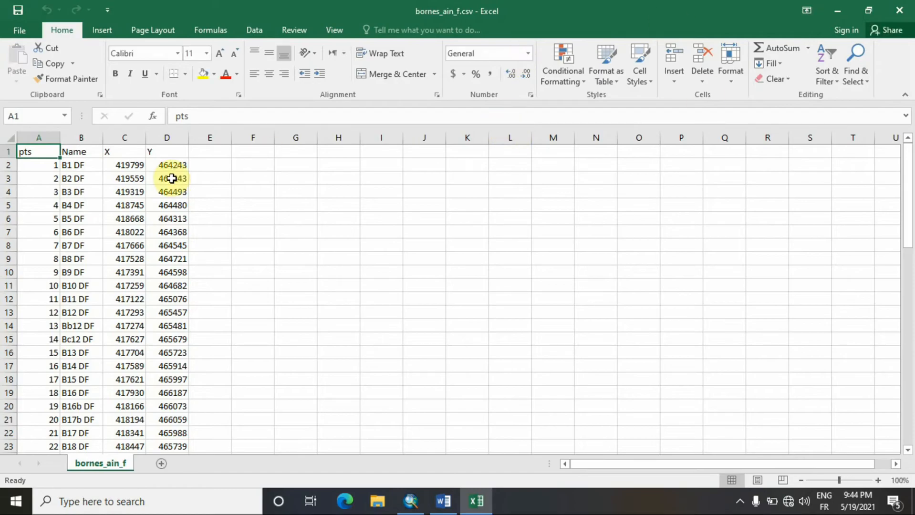
{"action": "scroll", "coordinate": [169, 318], "scroll_direction": "down", "scroll_amount": 20}
{"action": "scroll", "coordinate": [165, 319], "scroll_direction": "up", "scroll_amount": 8}
{"action": "scroll", "coordinate": [165, 319], "scroll_direction": "down", "scroll_amount": 4}
{"action": "scroll", "coordinate": [165, 318], "scroll_direction": "up", "scroll_amount": 17}
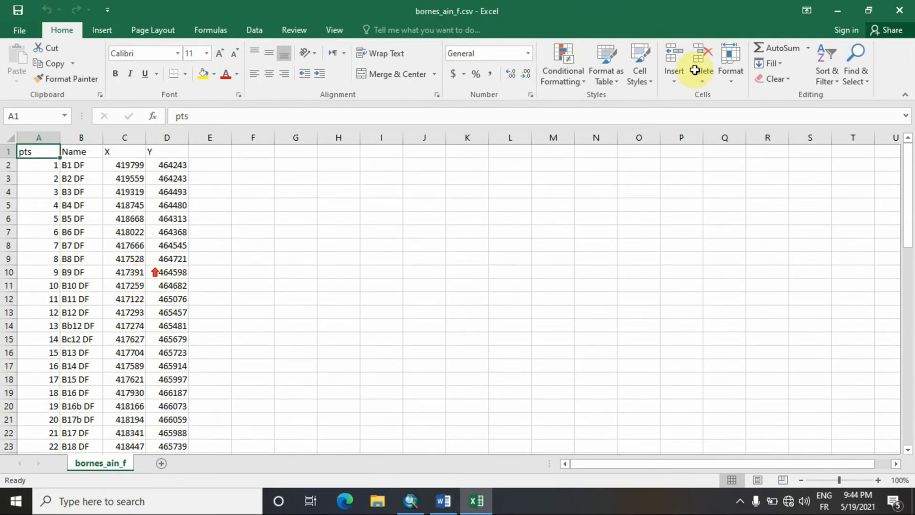
Step: Close the CSV file and switch to the untitled map in ArcMap
{"action": "left_click", "coordinate": [899, 10]}
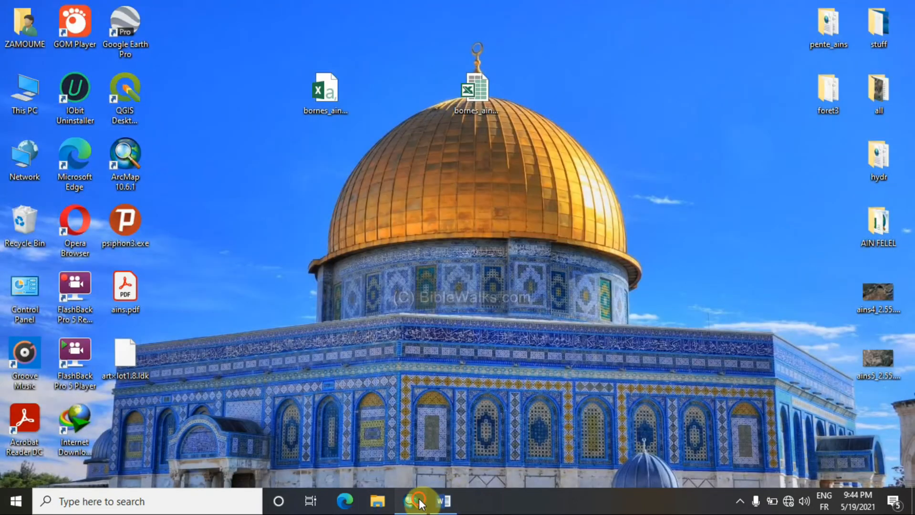
{"action": "left_click", "coordinate": [419, 503]}
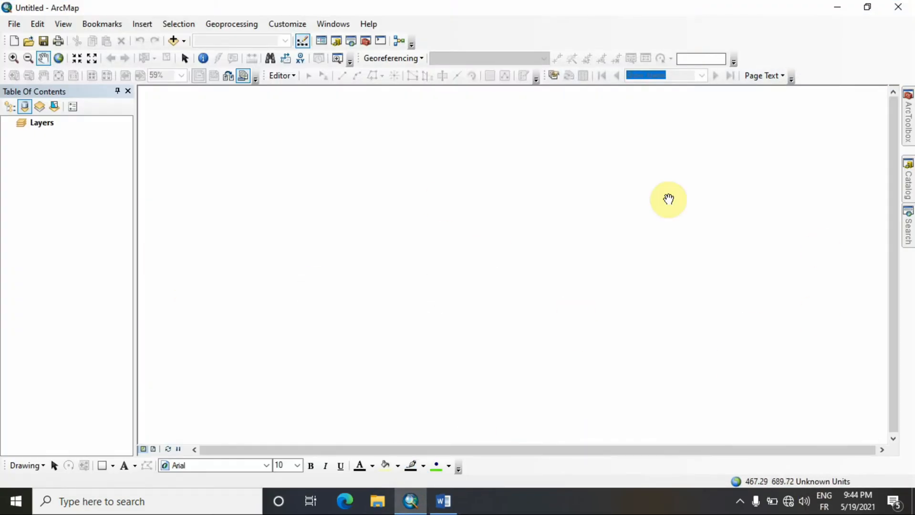
Step: Set the Layers data frame's coordinate system to Nord Maroc (degrees)
{"action": "left_click", "coordinate": [34, 121]}
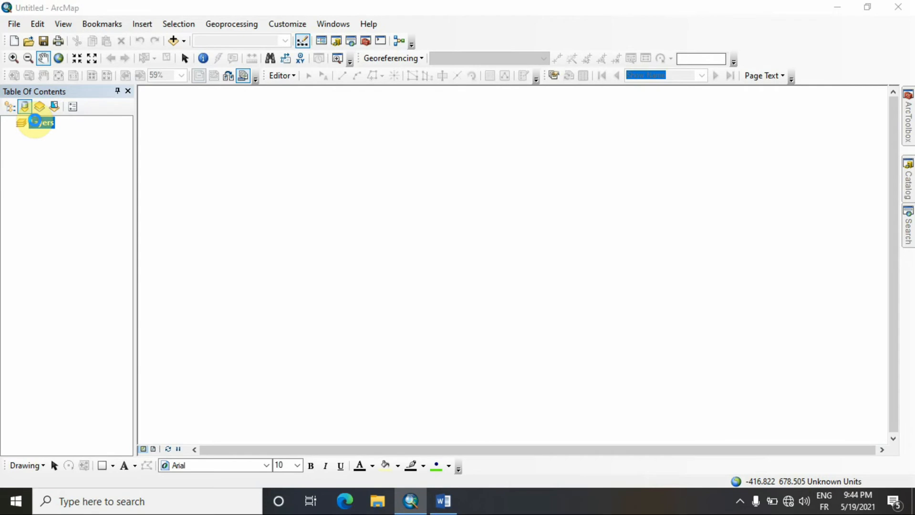
{"action": "double_click", "coordinate": [34, 121]}
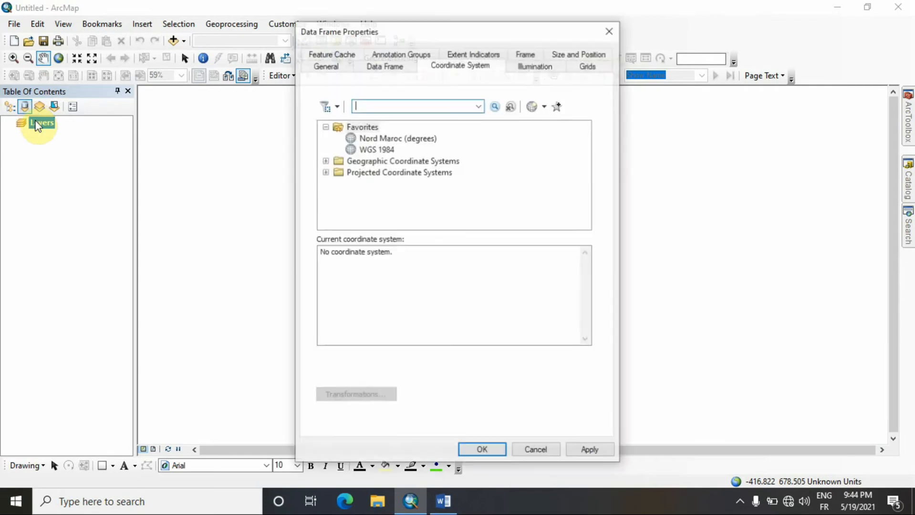
{"action": "left_click", "coordinate": [413, 138]}
{"action": "left_click", "coordinate": [480, 450]}
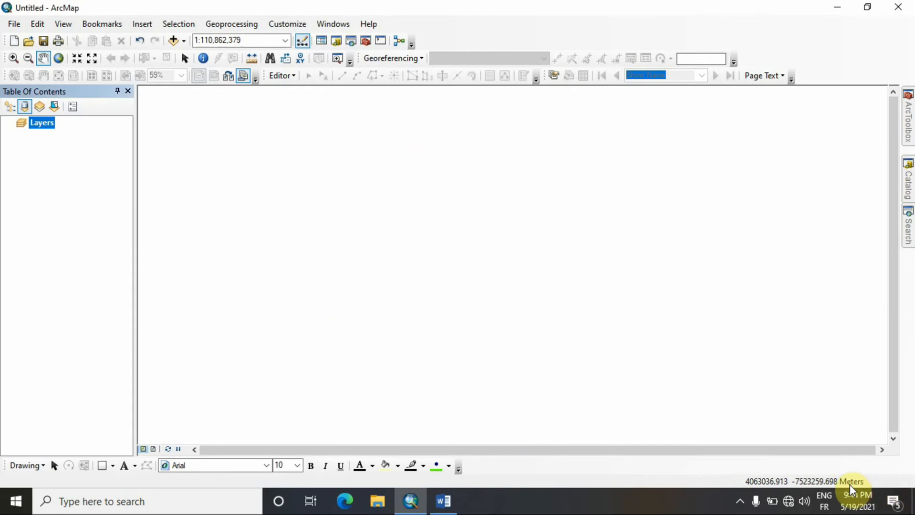
Step: Start Add XY Data and choose bornes_ain_f.csv from the desktop folder as the source table
{"action": "left_click", "coordinate": [14, 24]}
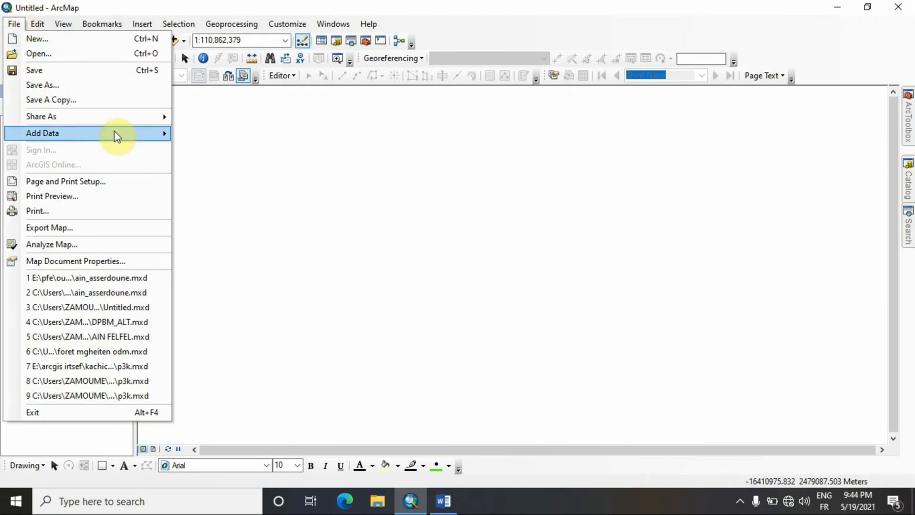
{"action": "mouse_move", "coordinate": [114, 134]}
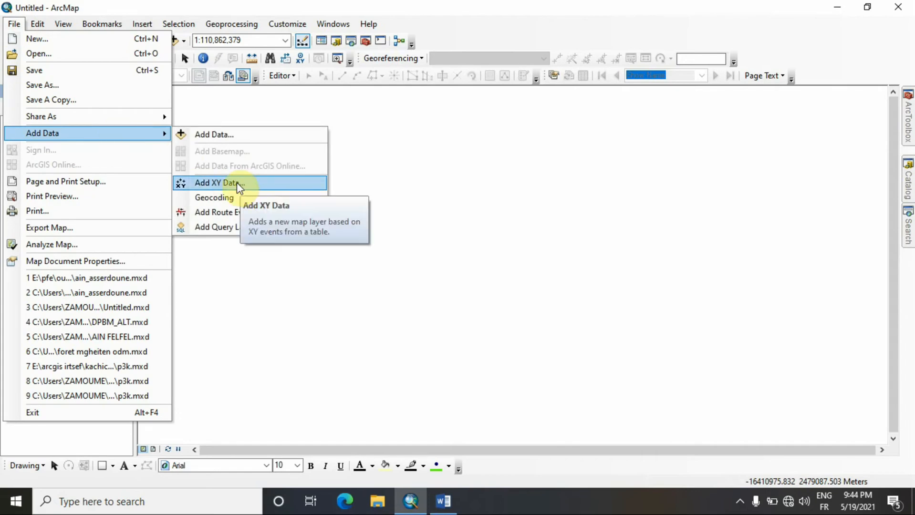
{"action": "left_click", "coordinate": [215, 181]}
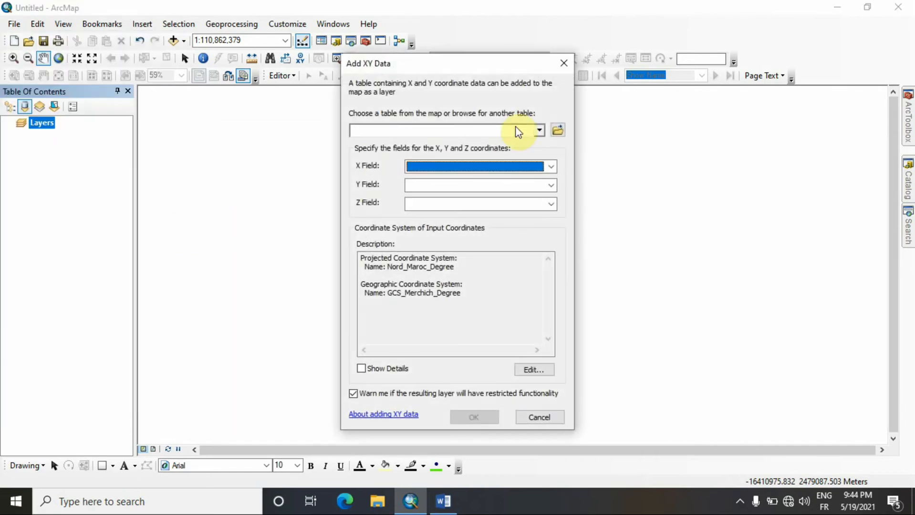
{"action": "left_click", "coordinate": [558, 131]}
{"action": "left_click", "coordinate": [437, 162]}
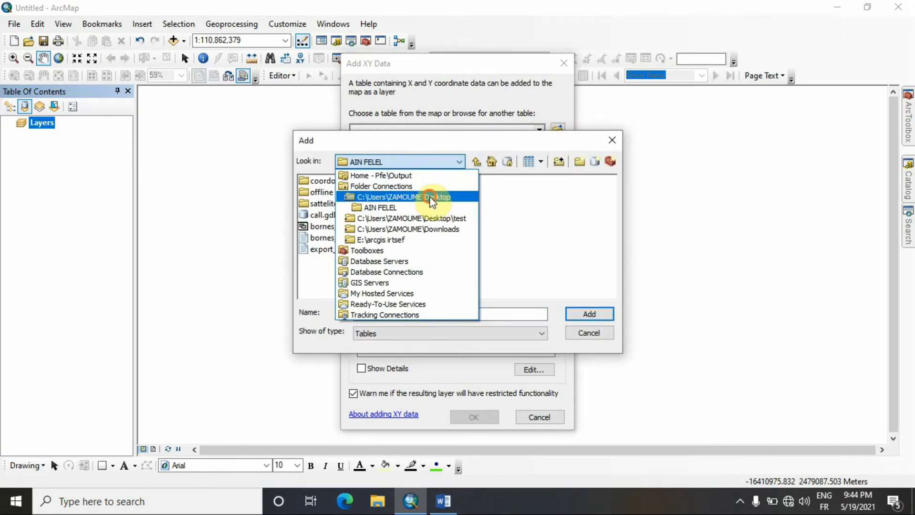
{"action": "left_click", "coordinate": [431, 203]}
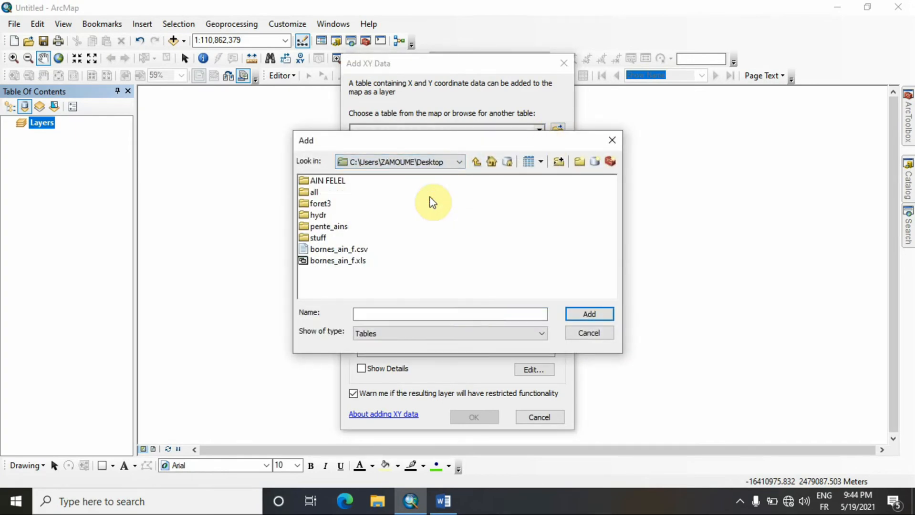
{"action": "left_click", "coordinate": [341, 250]}
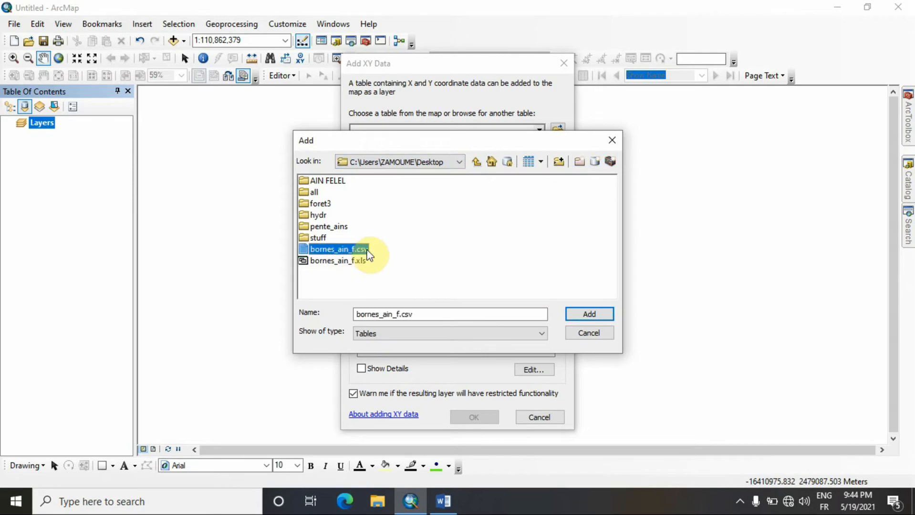
{"action": "left_click", "coordinate": [602, 313]}
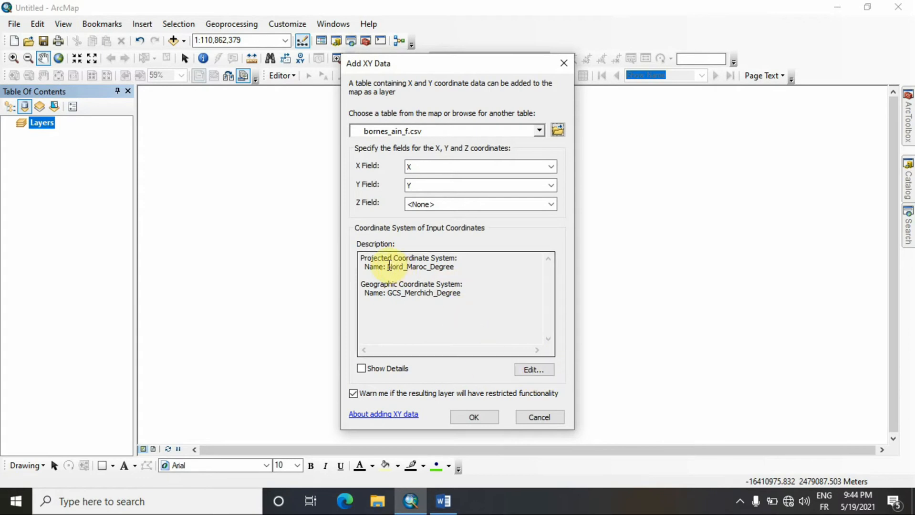
Step: Check the projected coordinate system assigned to the input coordinates against Nord Maroc (degrees)
{"action": "left_click_drag", "start_coordinate": [389, 267], "coordinate": [462, 263]}
{"action": "left_click", "coordinate": [525, 370]}
{"action": "left_click", "coordinate": [393, 148]}
{"action": "left_click", "coordinate": [527, 416]}
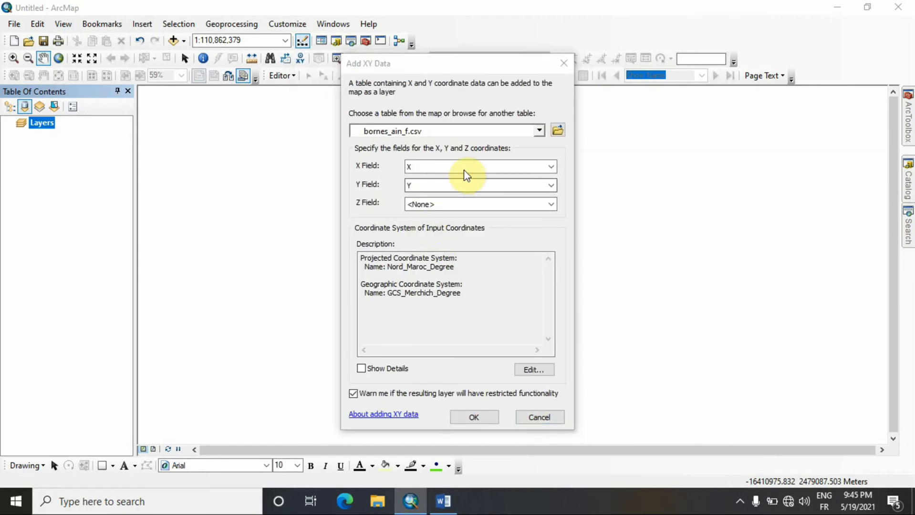
Step: Keep X and Y as the coordinate fields and add the CSV points to the map, accepting the missing Object-ID field
{"action": "left_click", "coordinate": [552, 167]}
{"action": "left_click", "coordinate": [552, 167]}
{"action": "left_click", "coordinate": [550, 186]}
{"action": "left_click", "coordinate": [550, 186]}
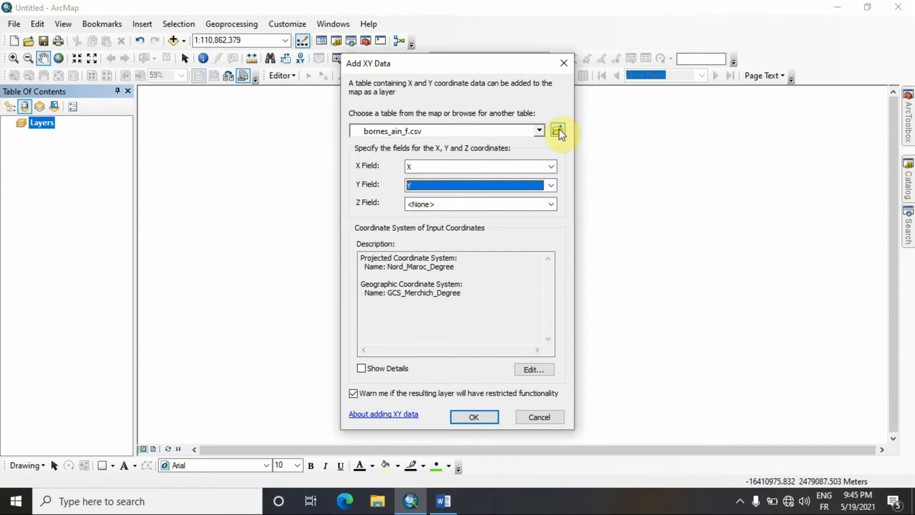
{"action": "left_click", "coordinate": [482, 421]}
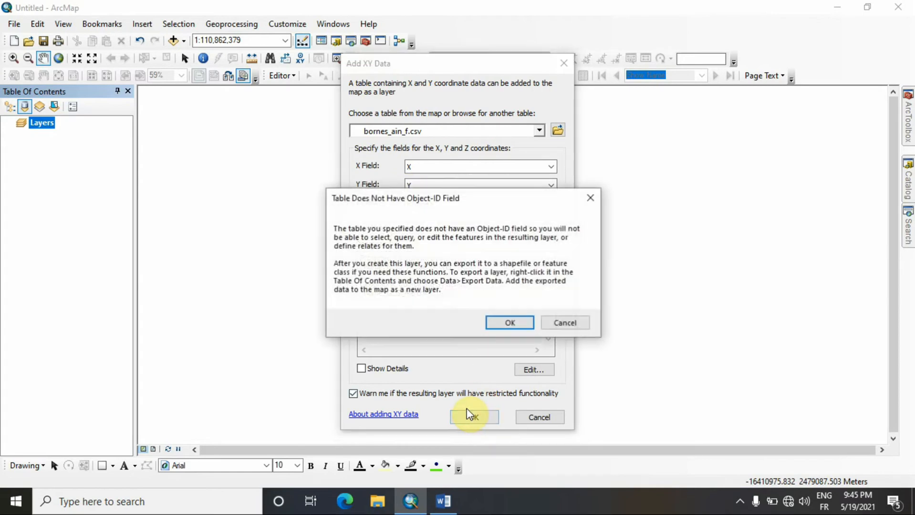
{"action": "left_click", "coordinate": [509, 325]}
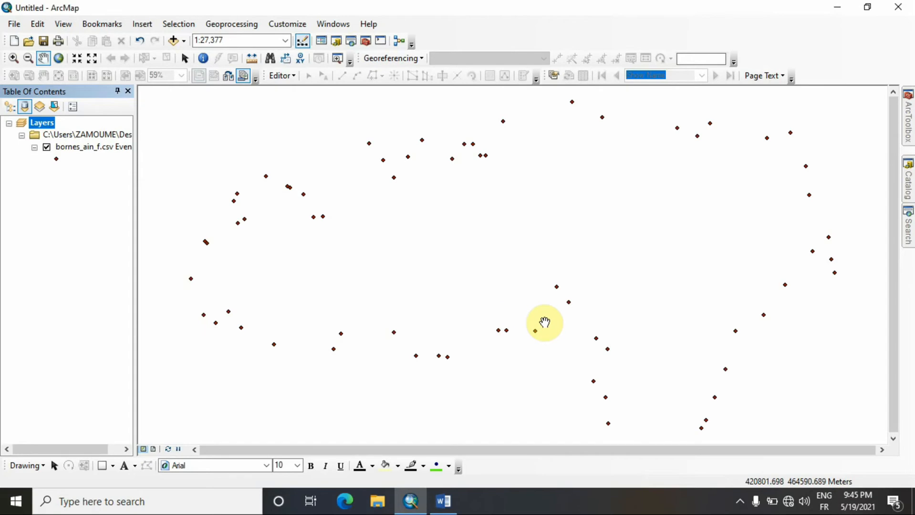
{"action": "scroll", "coordinate": [553, 313], "scroll_direction": "up", "scroll_amount": 1}
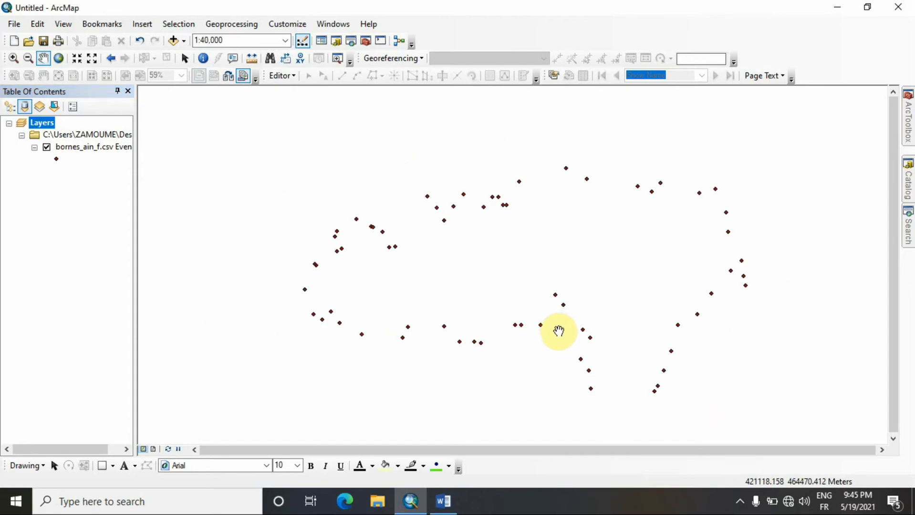
{"action": "scroll", "coordinate": [558, 331], "scroll_direction": "down", "scroll_amount": 1}
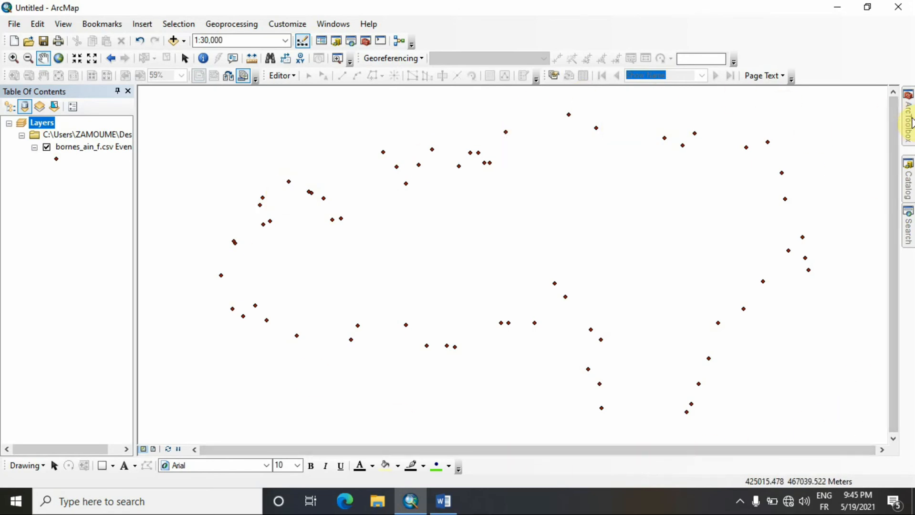
Step: Open the Points To Line tool from the Data Management Features toolset and use bornes_ain_f.csv Events as its input features
{"action": "mouse_move", "coordinate": [909, 122]}
{"action": "left_click_drag", "start_coordinate": [892, 274], "coordinate": [897, 115]}
{"action": "left_click", "coordinate": [740, 262]}
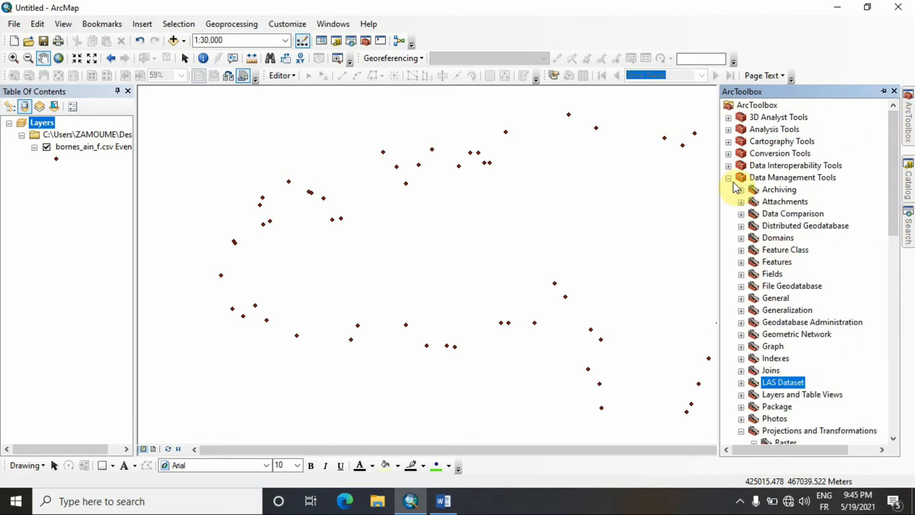
{"action": "left_click", "coordinate": [728, 177]}
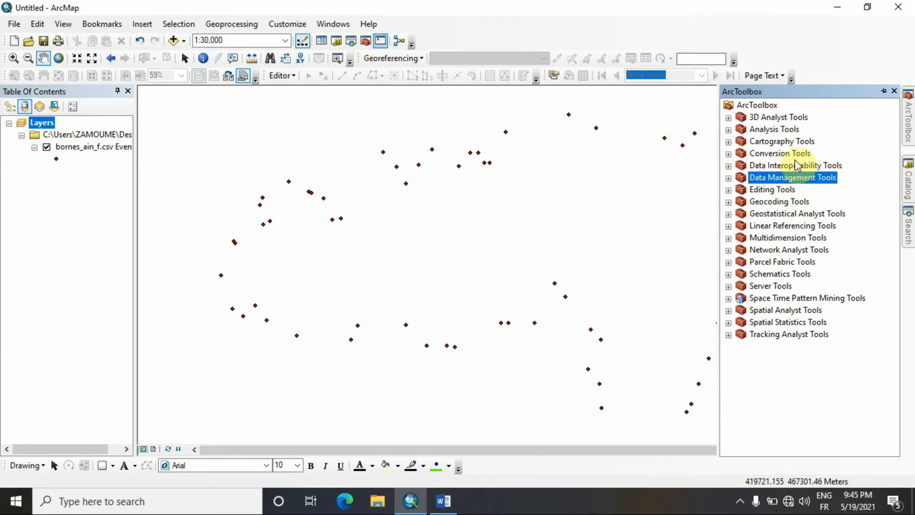
{"action": "double_click", "coordinate": [812, 183]}
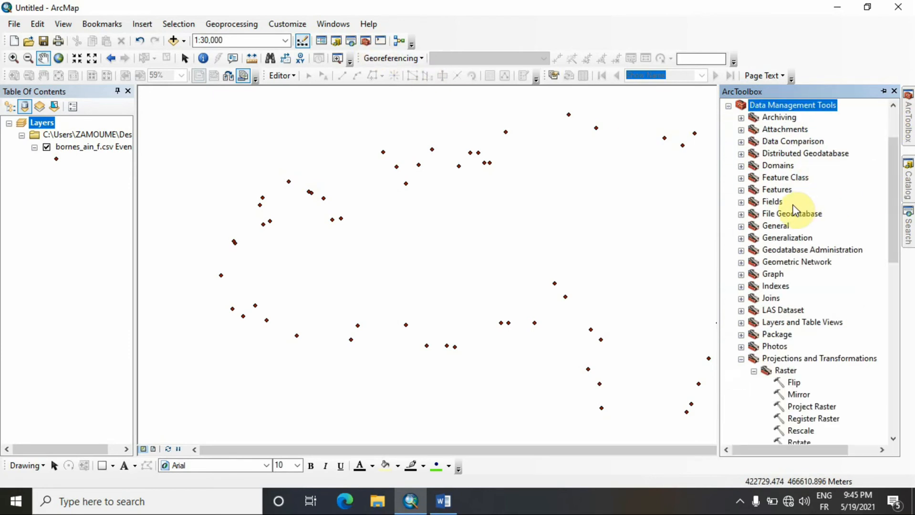
{"action": "left_click", "coordinate": [740, 359]}
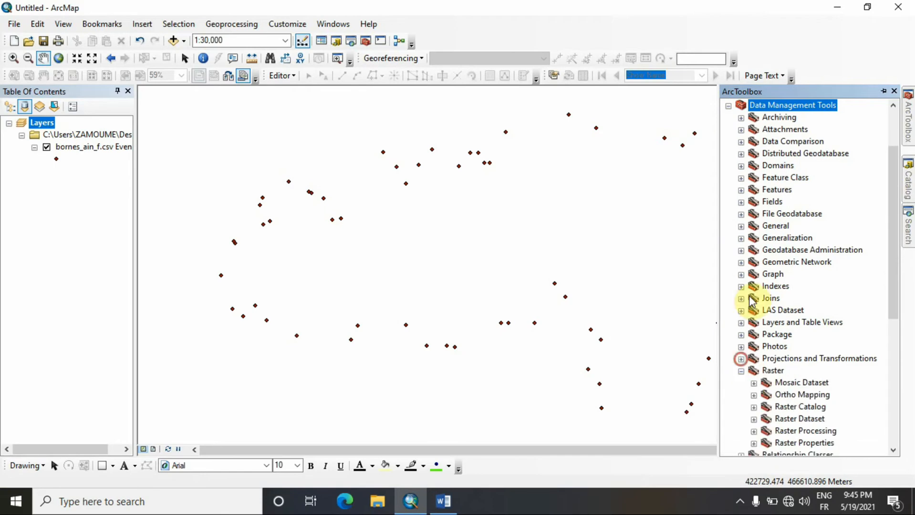
{"action": "double_click", "coordinate": [768, 192]}
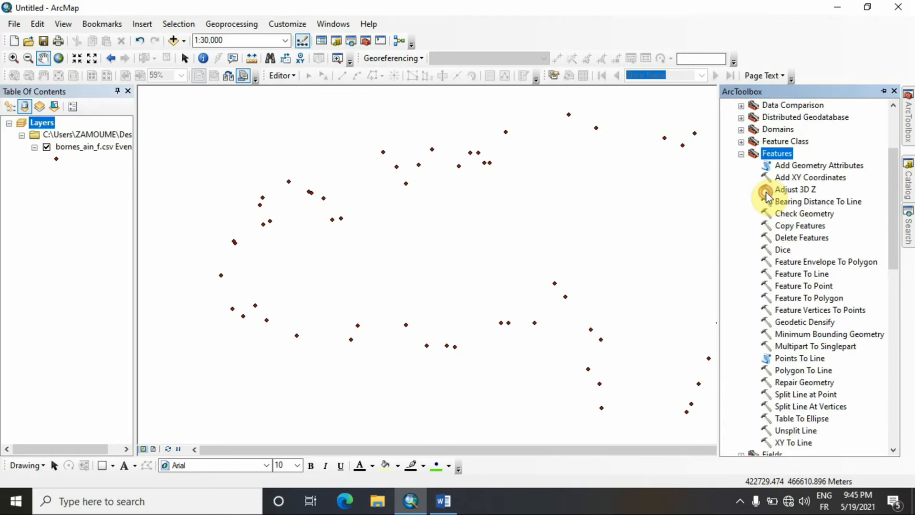
{"action": "left_click", "coordinate": [808, 363]}
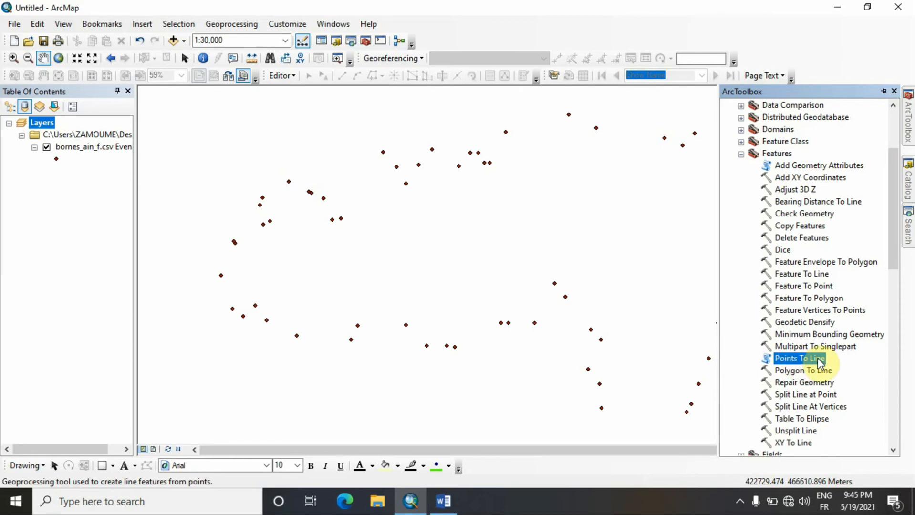
{"action": "double_click", "coordinate": [809, 363]}
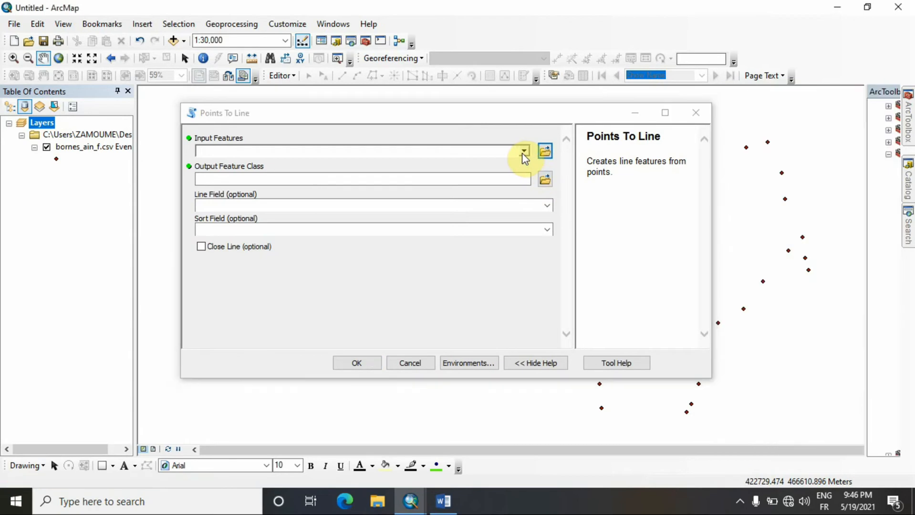
{"action": "left_click", "coordinate": [523, 150]}
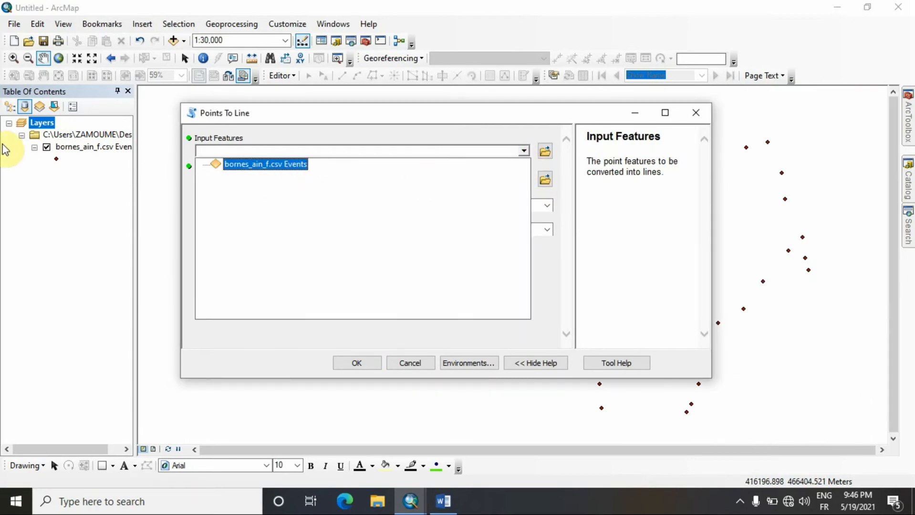
{"action": "left_click", "coordinate": [258, 167]}
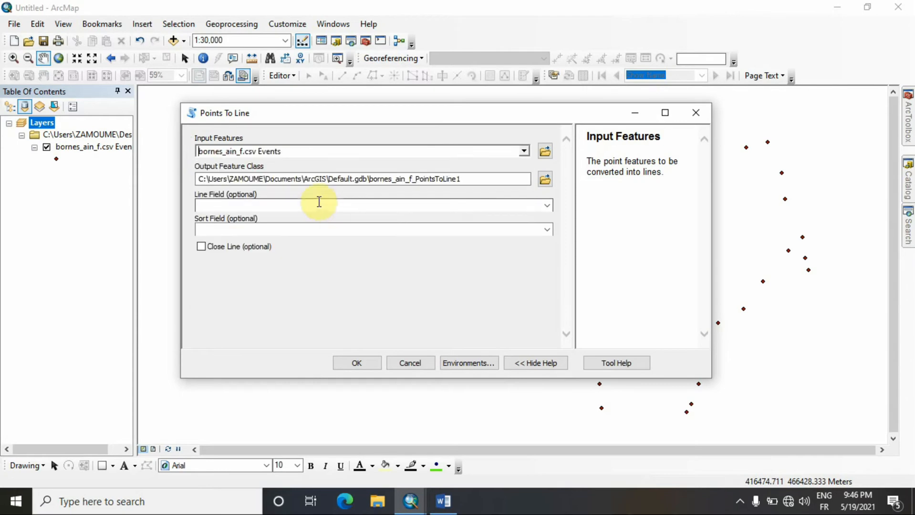
Step: Browse to the desktop for the output feature class and create a folder named test there
{"action": "left_click", "coordinate": [545, 178]}
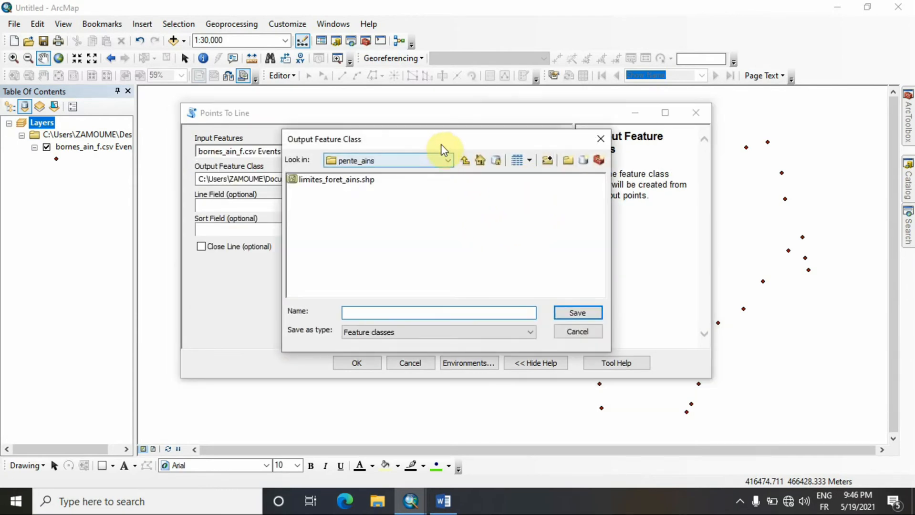
{"action": "left_click", "coordinate": [428, 164]}
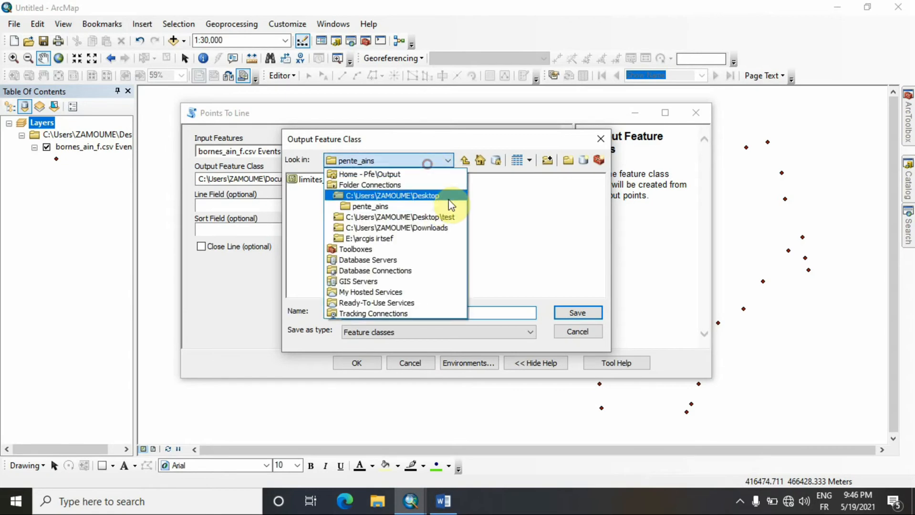
{"action": "left_click", "coordinate": [423, 196]}
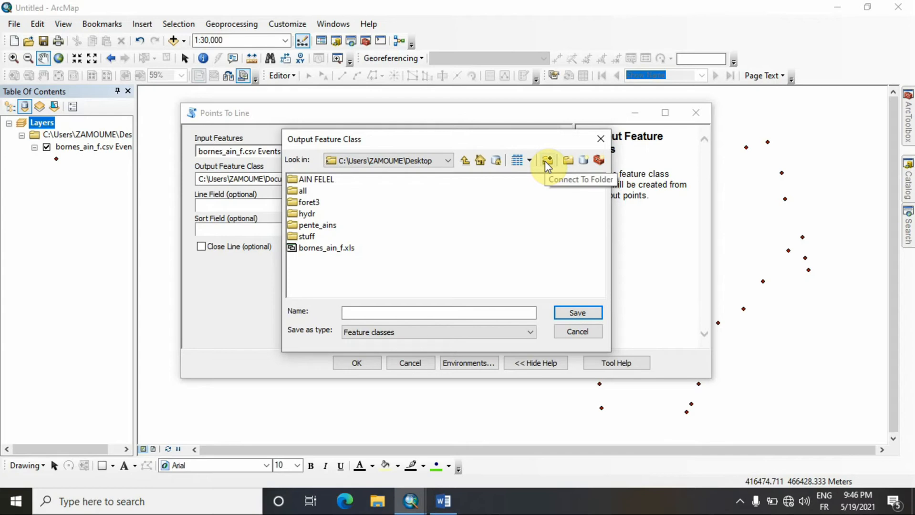
{"action": "left_click", "coordinate": [564, 161]}
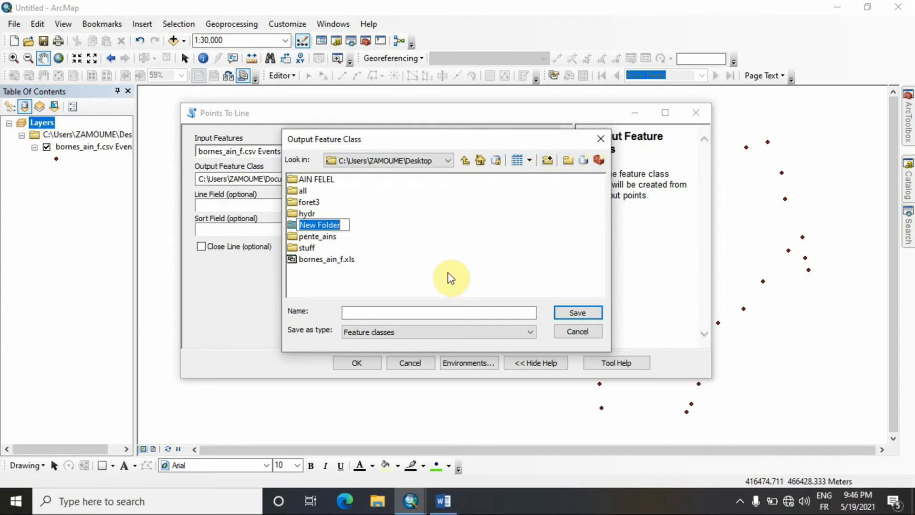
{"action": "type", "text": "test"}
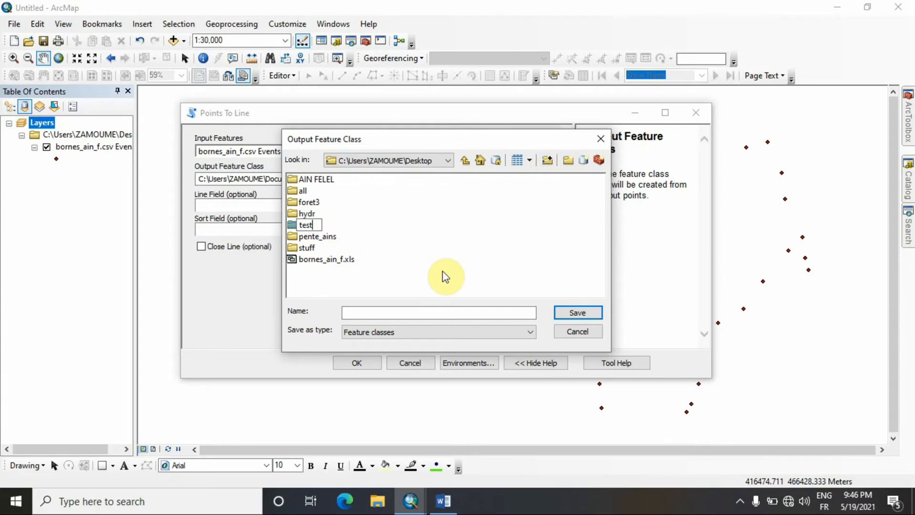
{"action": "key", "text": "Return"}
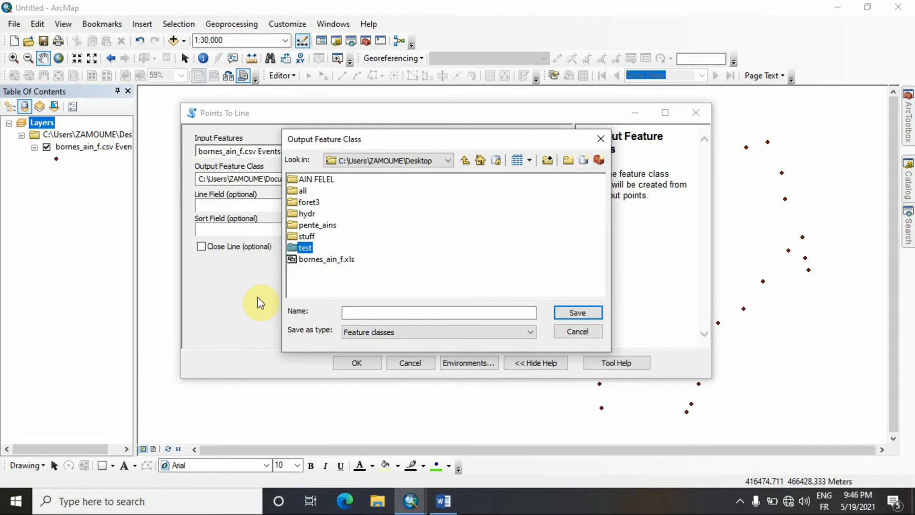
Step: Set the output to ain_felfel_line in the test folder and run Points To Line with Close Line enabled
{"action": "double_click", "coordinate": [303, 249]}
{"action": "left_click", "coordinate": [365, 310]}
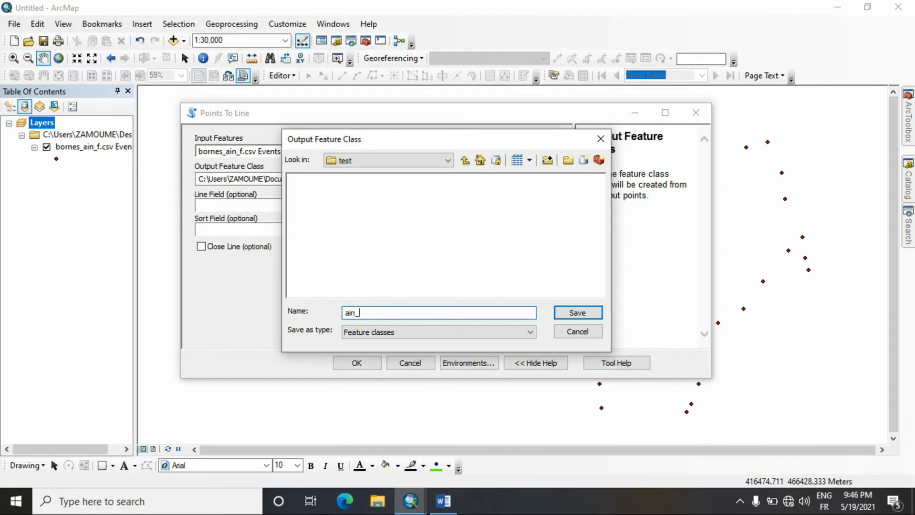
{"action": "type", "text": "ain_felfel_line"}
{"action": "left_click", "coordinate": [577, 313]}
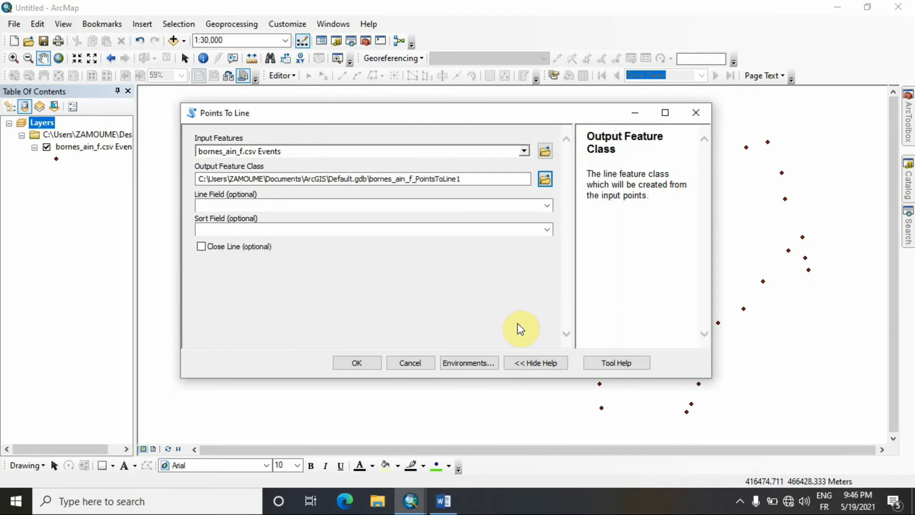
{"action": "left_click", "coordinate": [203, 249]}
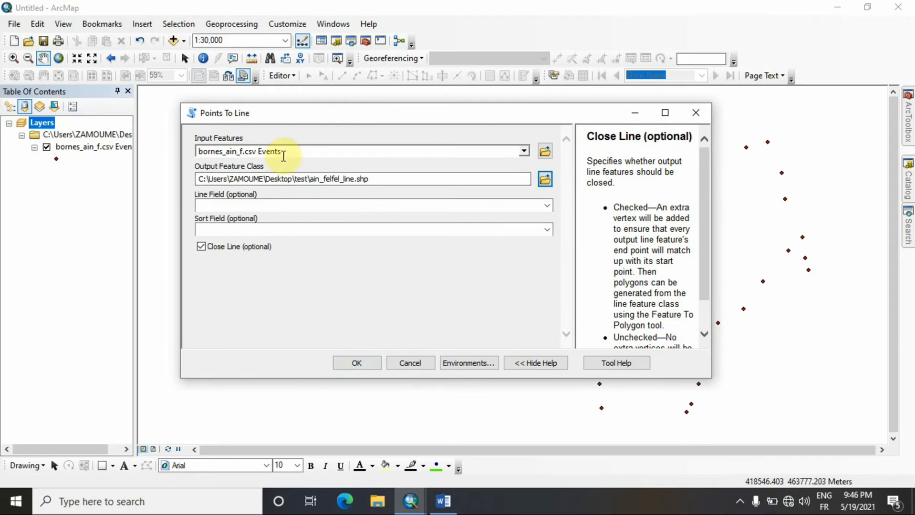
{"action": "left_click", "coordinate": [352, 365]}
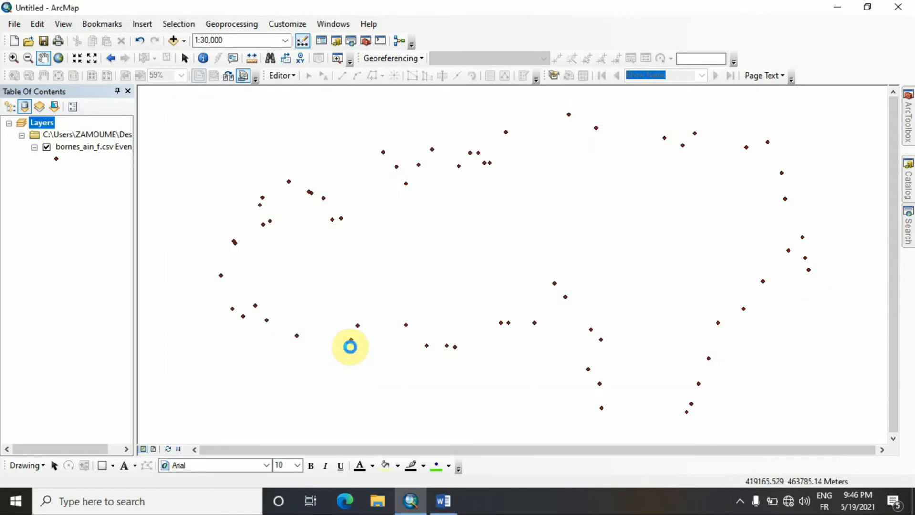
{"action": "left_click", "coordinate": [740, 503]}
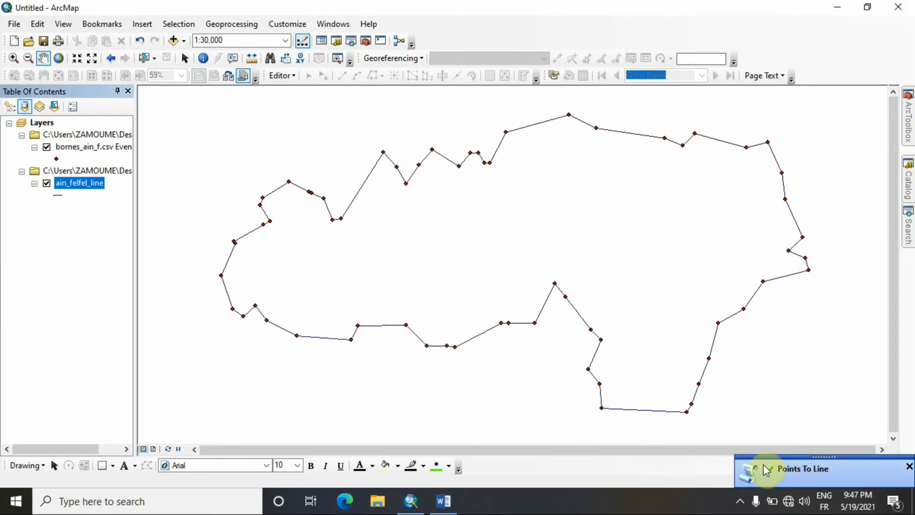
{"action": "left_click", "coordinate": [909, 466]}
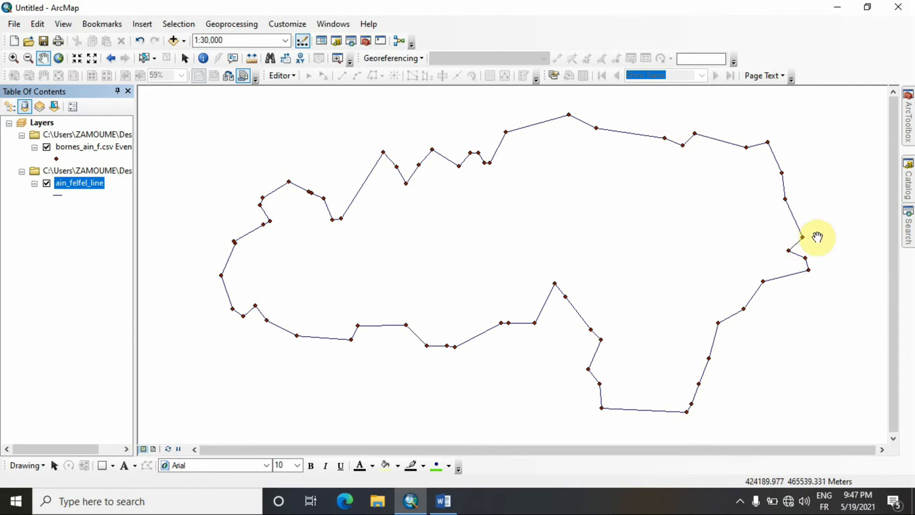
Step: Open the Feature To Polygon tool from the Features toolset and use ain_felfel_line as its input features
{"action": "mouse_move", "coordinate": [909, 133]}
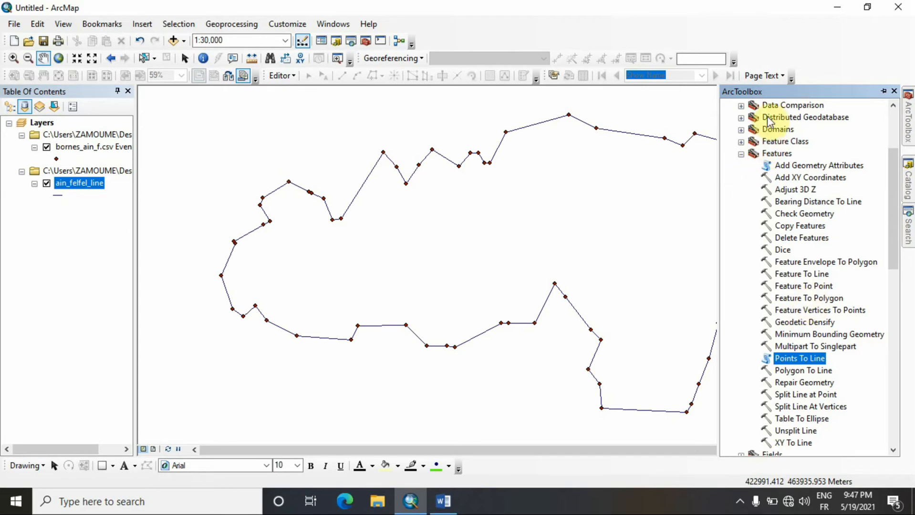
{"action": "left_click", "coordinate": [809, 297]}
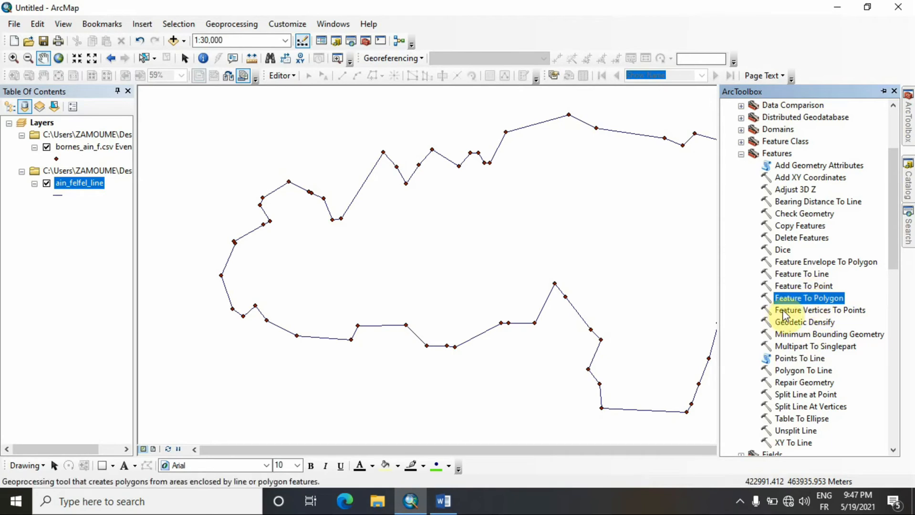
{"action": "double_click", "coordinate": [809, 298]}
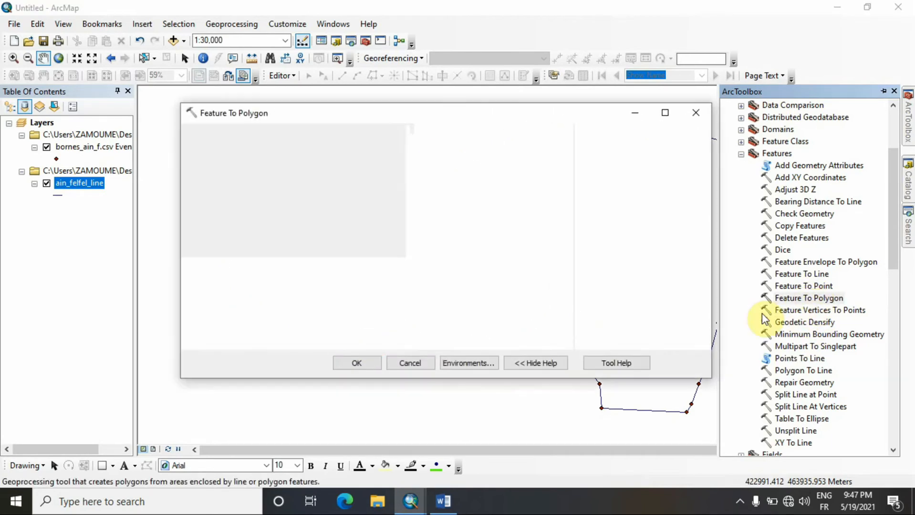
{"action": "left_click_drag", "start_coordinate": [484, 123], "coordinate": [600, 134]}
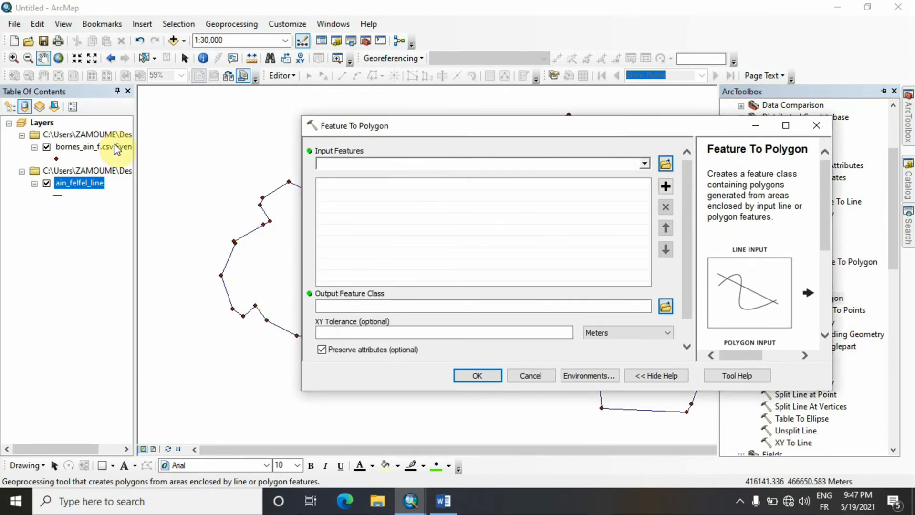
{"action": "left_click", "coordinate": [98, 152]}
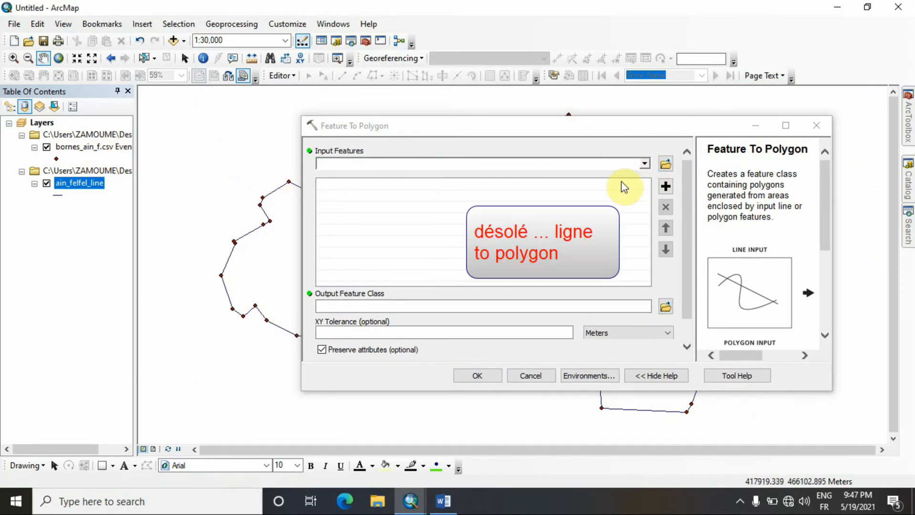
{"action": "left_click", "coordinate": [642, 164]}
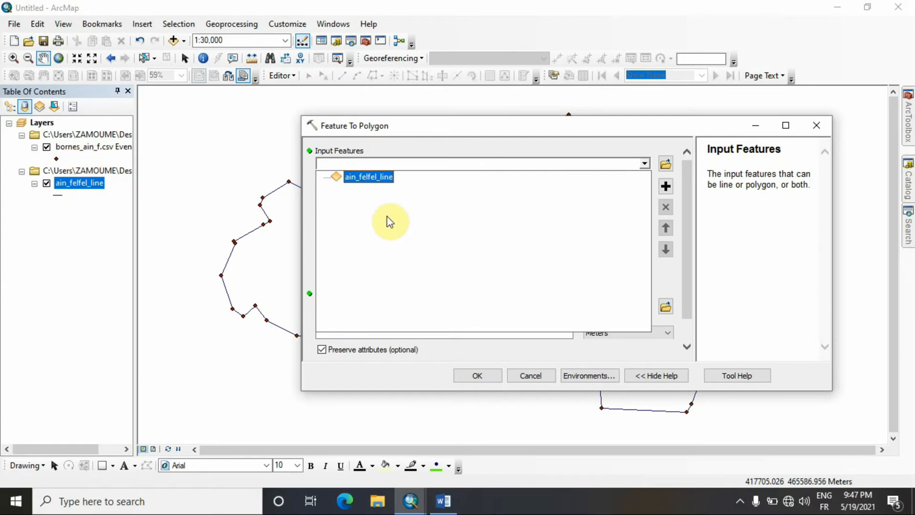
{"action": "left_click", "coordinate": [377, 177]}
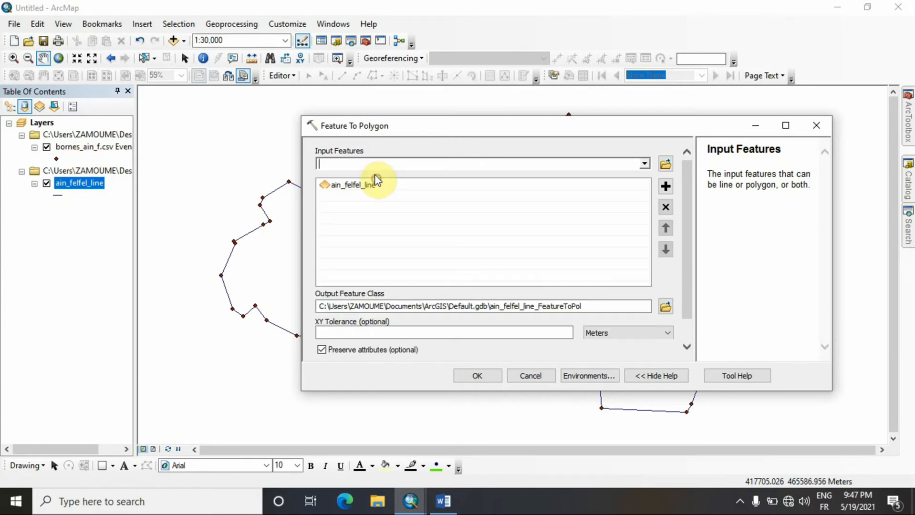
Step: Set the output feature class to ainfelfel_poly in the test folder and run Feature To Polygon
{"action": "left_click", "coordinate": [665, 306]}
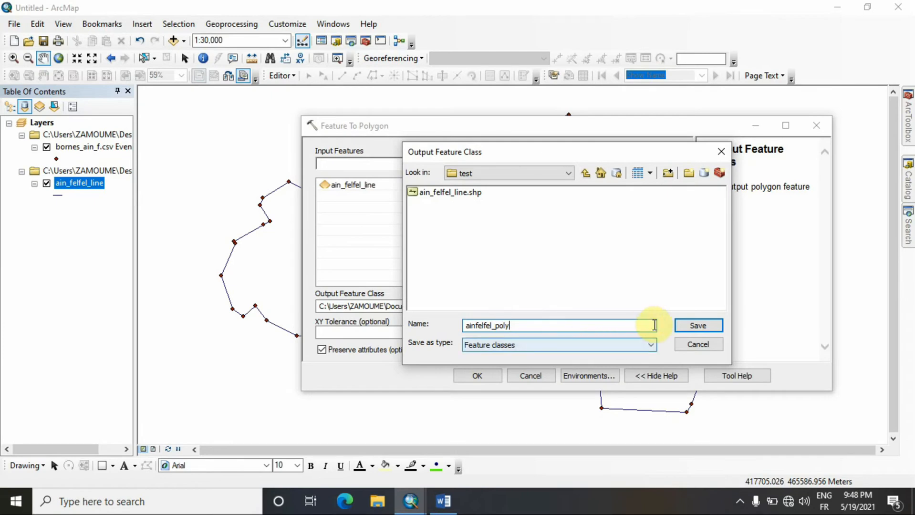
{"action": "left_click", "coordinate": [692, 326]}
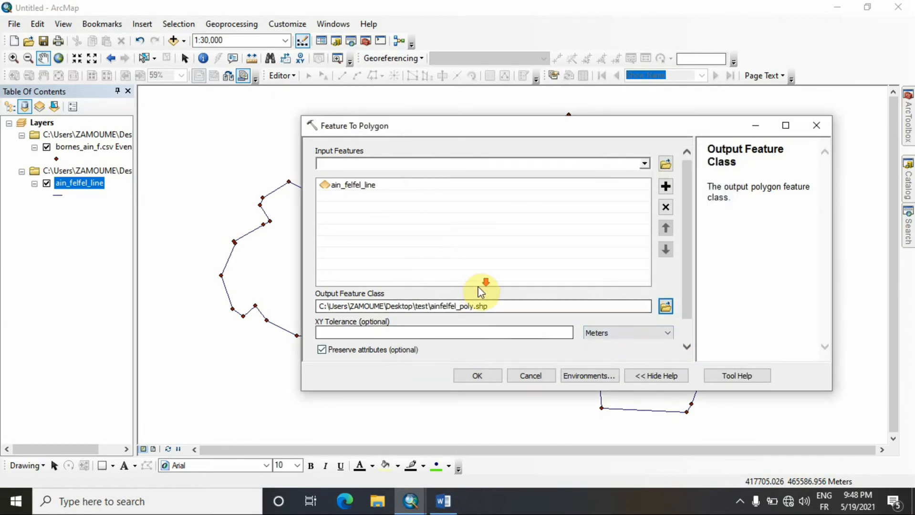
{"action": "left_click", "coordinate": [479, 376]}
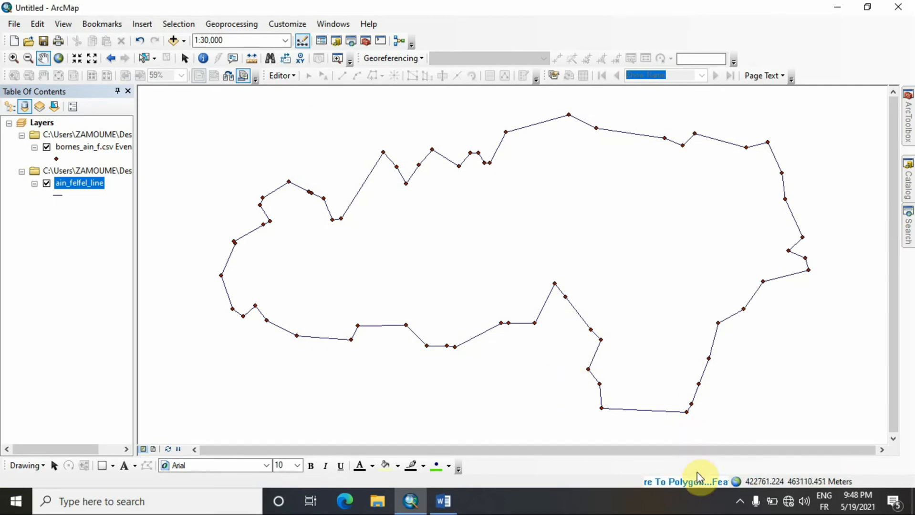
{"action": "left_click", "coordinate": [740, 501]}
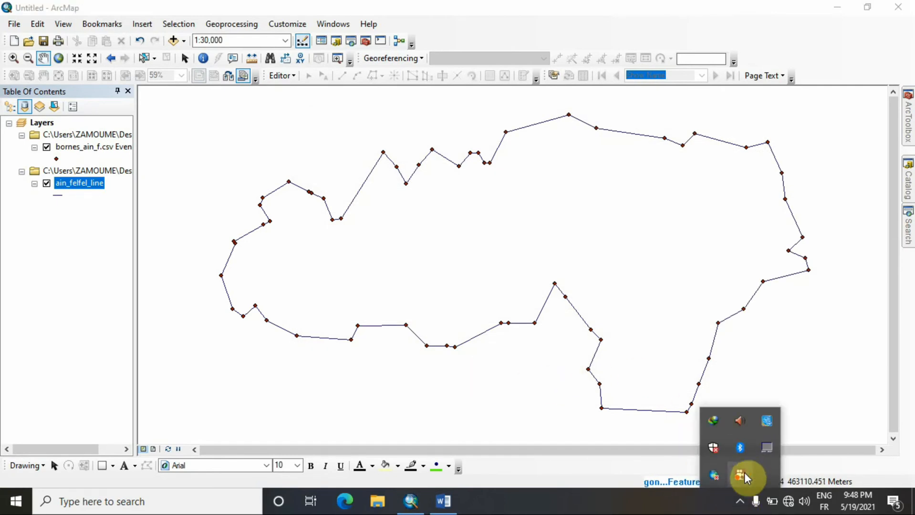
{"action": "right_click", "coordinate": [737, 475]}
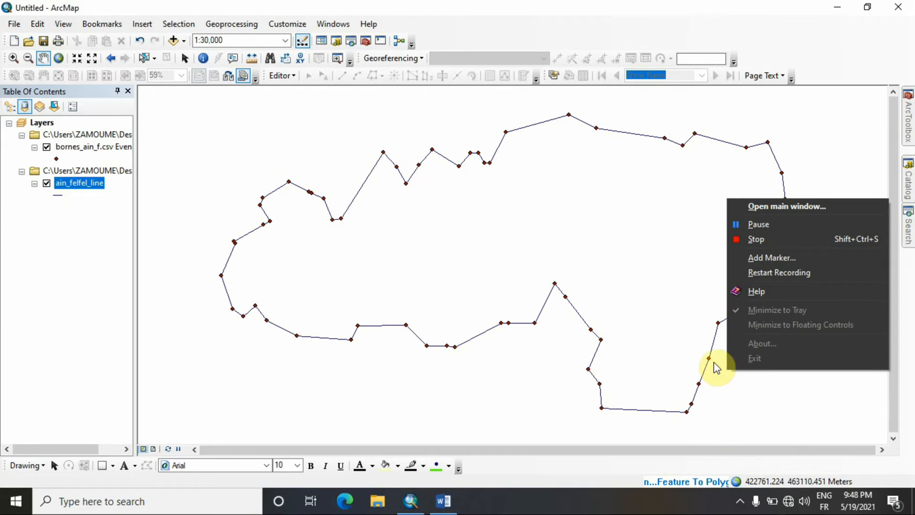
{"action": "left_click", "coordinate": [757, 224]}
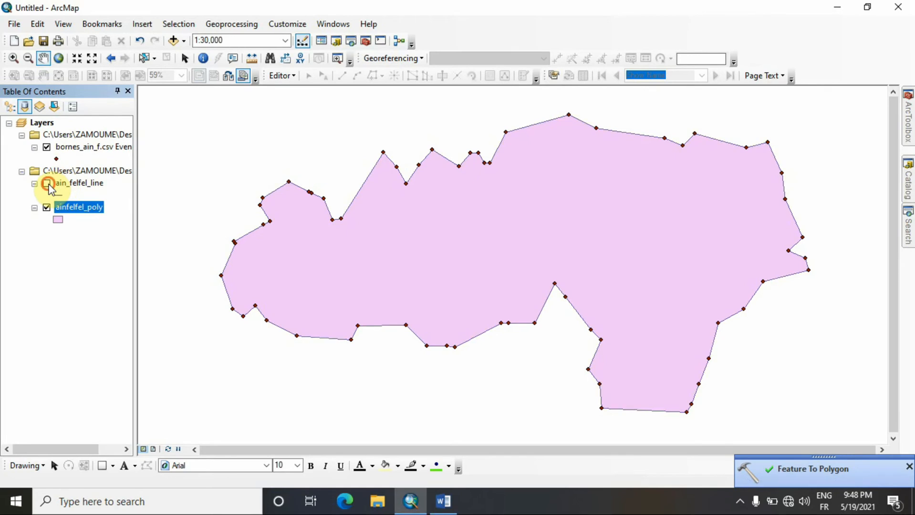
Step: Remove the ain_felfel_line layer from the map
{"action": "right_click", "coordinate": [62, 186]}
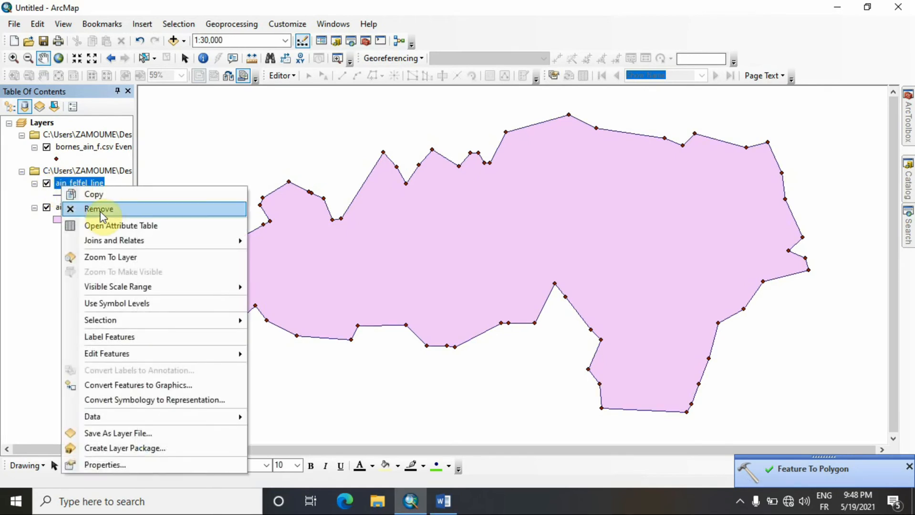
{"action": "left_click", "coordinate": [78, 209]}
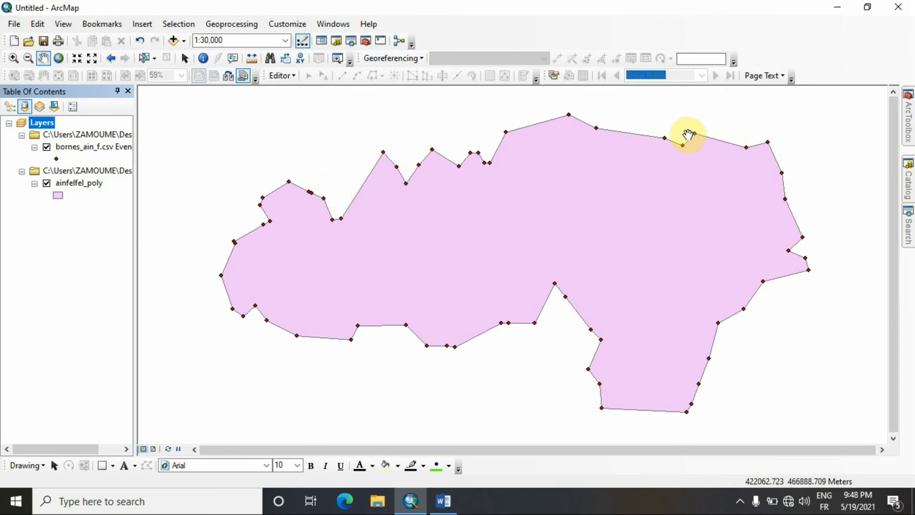
Step: Give the ainfelfel_poly layer the Hollow symbol with a red outline of width 3
{"action": "left_click", "coordinate": [58, 195]}
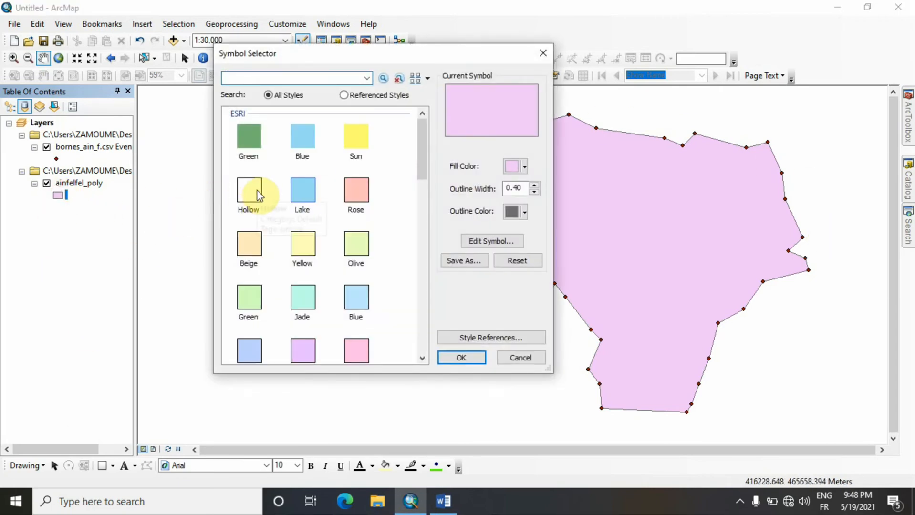
{"action": "left_click", "coordinate": [258, 195]}
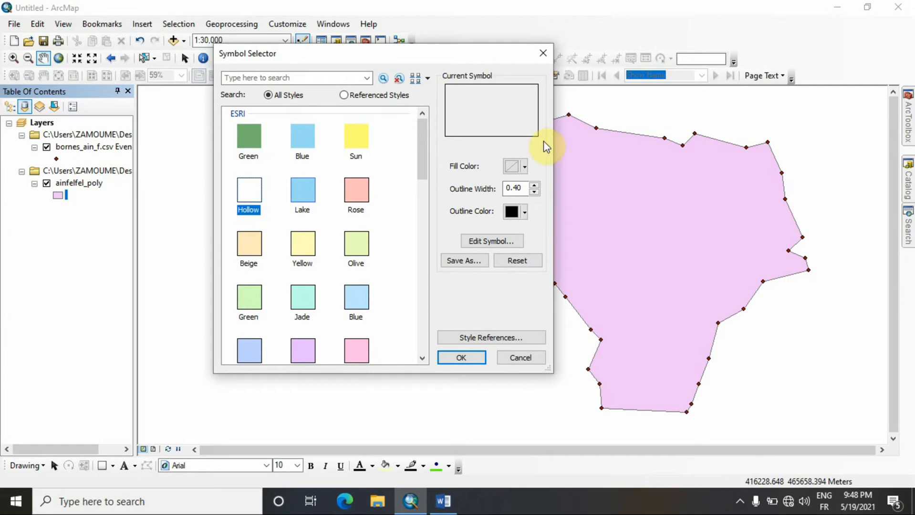
{"action": "left_click", "coordinate": [534, 186]}
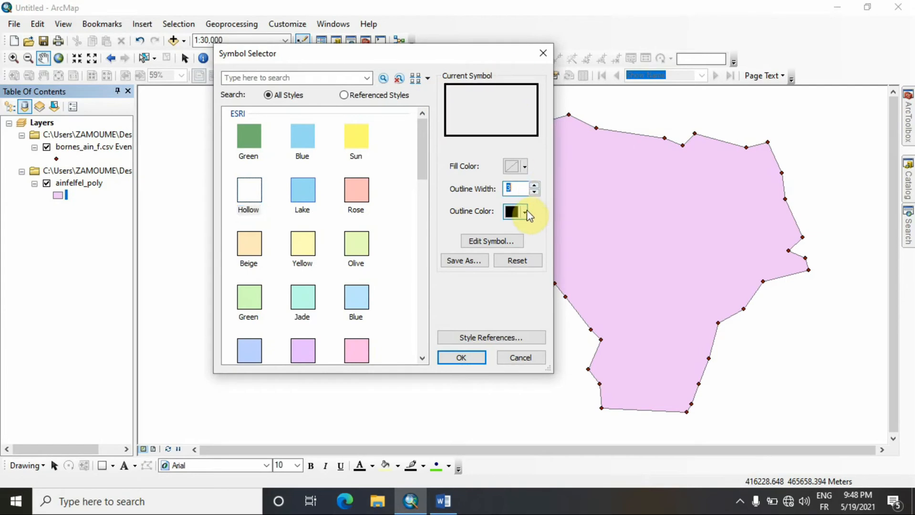
{"action": "left_click", "coordinate": [527, 212]}
{"action": "left_click", "coordinate": [522, 271]}
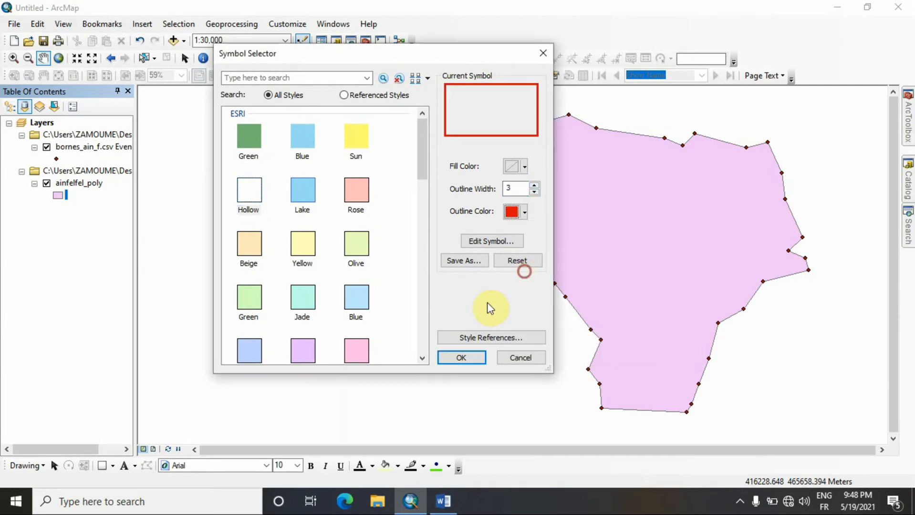
{"action": "left_click", "coordinate": [469, 359]}
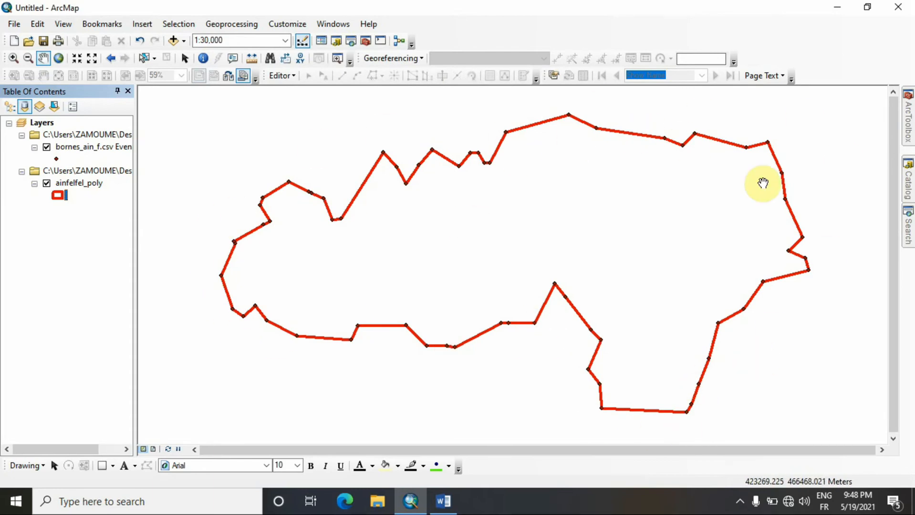
Step: Open the attribute table of ainfelfel_poly and add a Float field named surface
{"action": "right_click", "coordinate": [78, 183]}
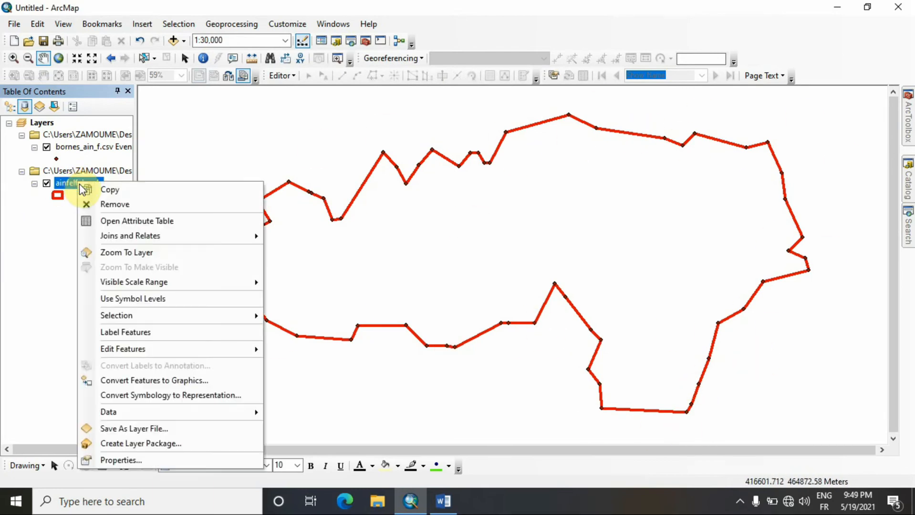
{"action": "left_click", "coordinate": [112, 222]}
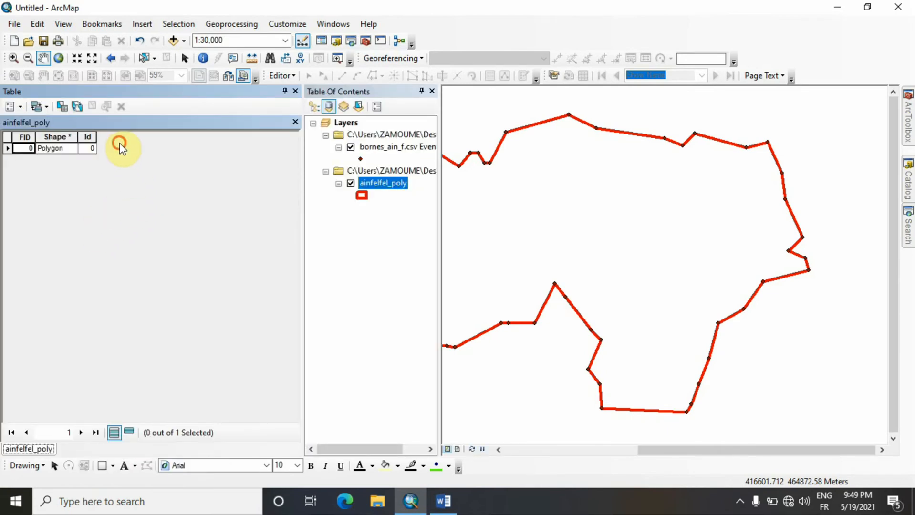
{"action": "left_click", "coordinate": [20, 107]}
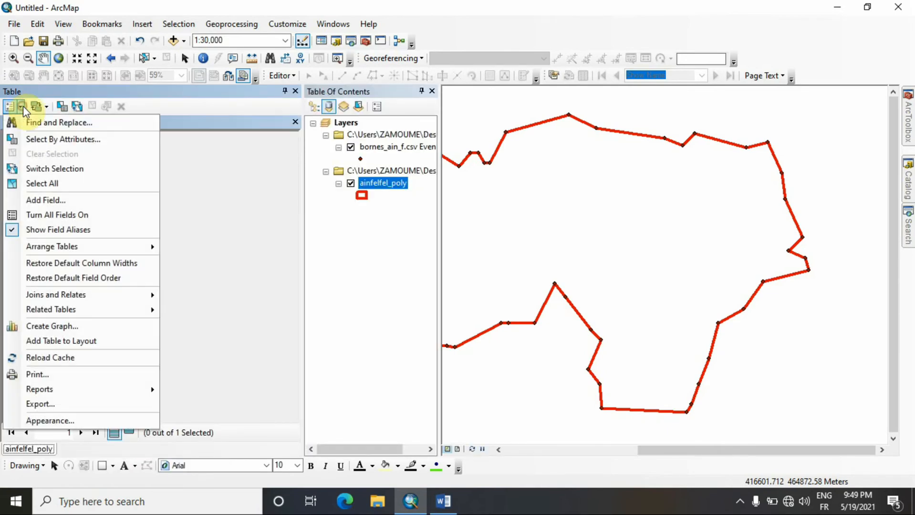
{"action": "left_click", "coordinate": [45, 200]}
{"action": "left_click", "coordinate": [479, 182]}
{"action": "type", "text": "surface"}
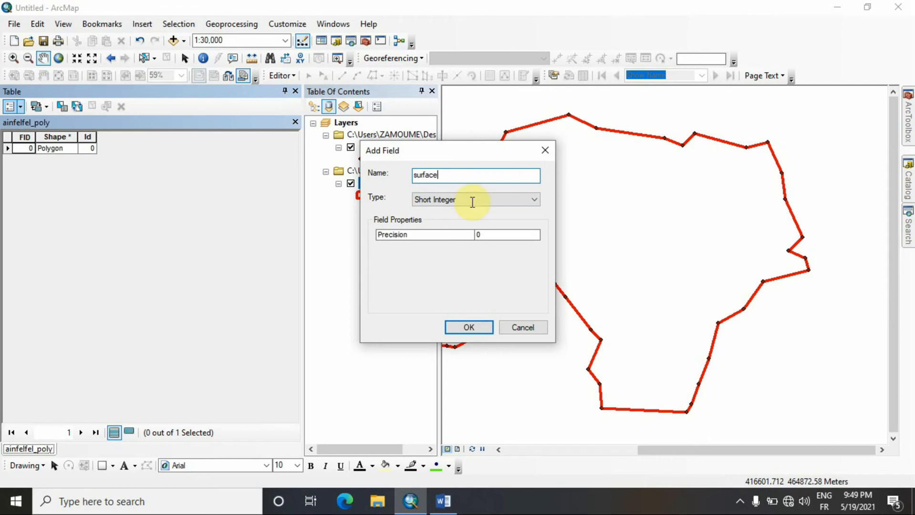
{"action": "left_click", "coordinate": [497, 200]}
{"action": "left_click", "coordinate": [497, 210]}
{"action": "left_click", "coordinate": [444, 176]}
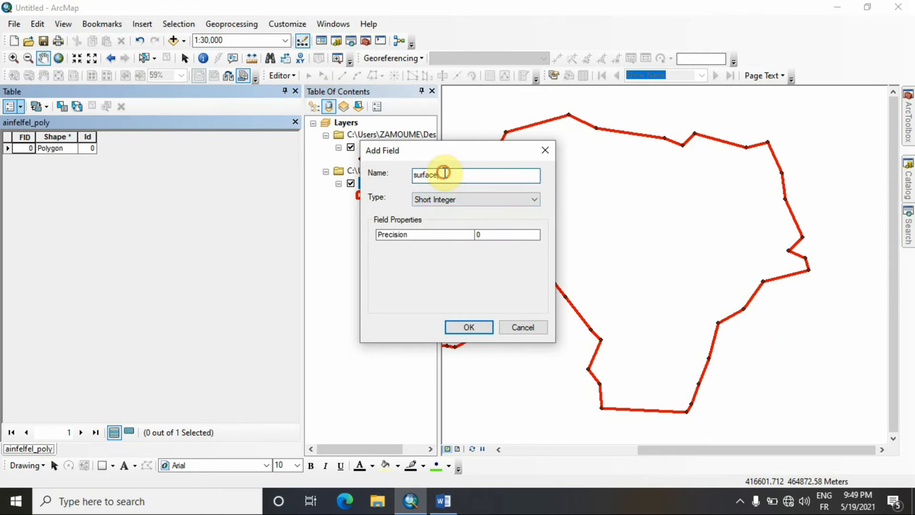
{"action": "left_click", "coordinate": [470, 202]}
{"action": "left_click", "coordinate": [434, 228]}
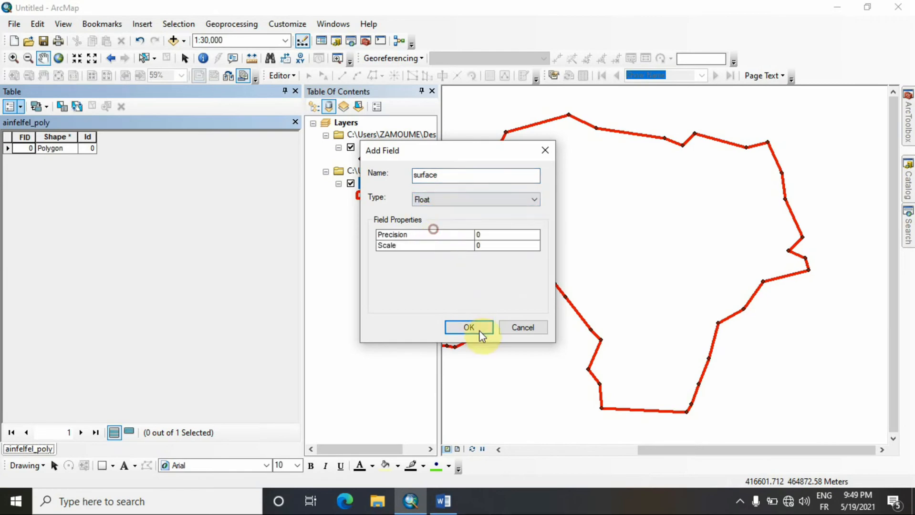
{"action": "left_click", "coordinate": [478, 329]}
Step: Calculate the polygon's area into the surface field in Hectares [ha], using the data source's coordinate system
{"action": "left_click", "coordinate": [145, 138]}
{"action": "right_click", "coordinate": [146, 143]}
{"action": "right_click", "coordinate": [134, 137]}
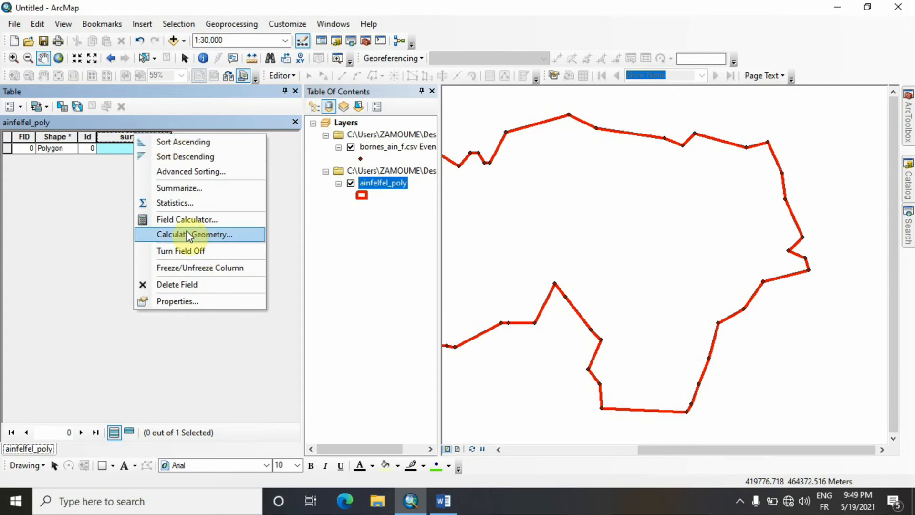
{"action": "left_click", "coordinate": [203, 234]}
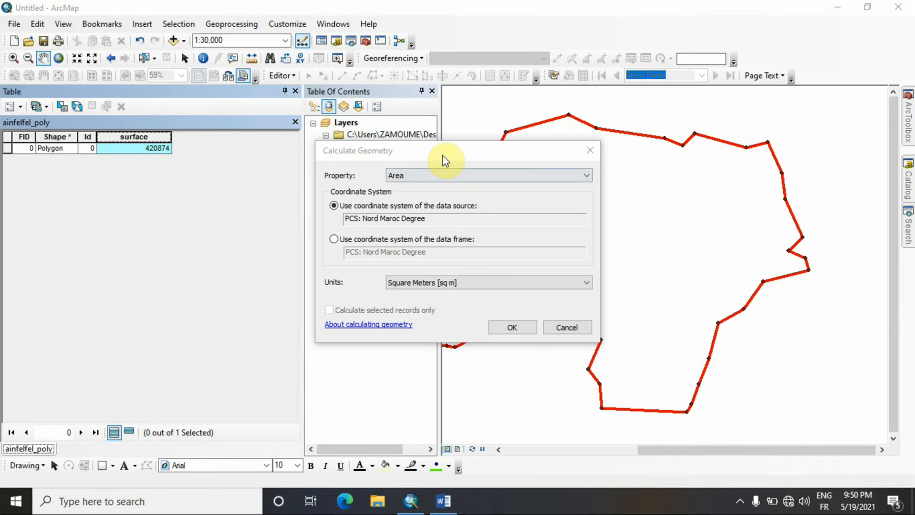
{"action": "left_click_drag", "start_coordinate": [433, 155], "coordinate": [380, 154]}
{"action": "left_click", "coordinate": [393, 172]}
{"action": "left_click", "coordinate": [393, 173]}
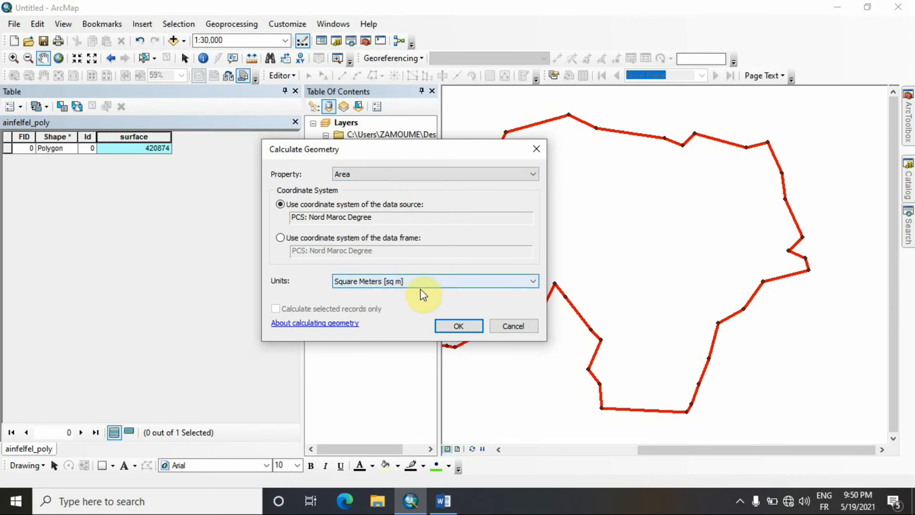
{"action": "left_click", "coordinate": [401, 286]}
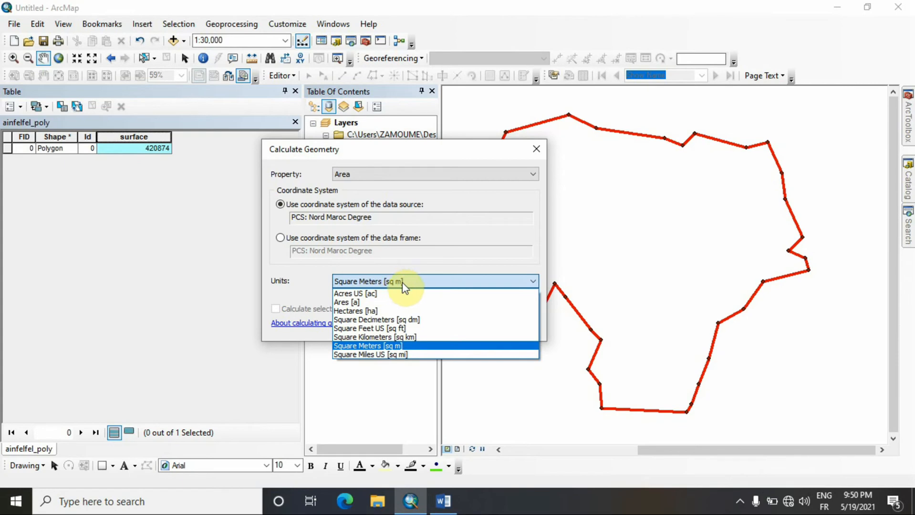
{"action": "left_click", "coordinate": [403, 310]}
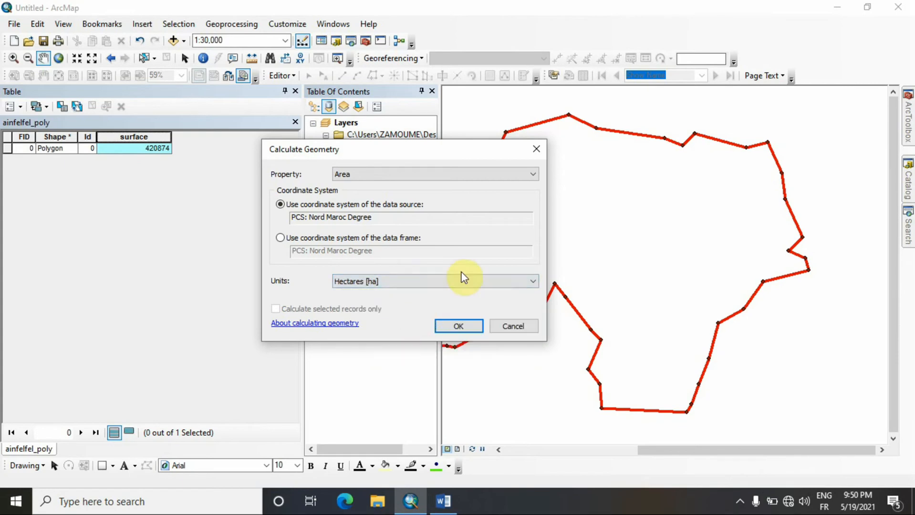
{"action": "left_click_drag", "start_coordinate": [429, 156], "coordinate": [414, 140]}
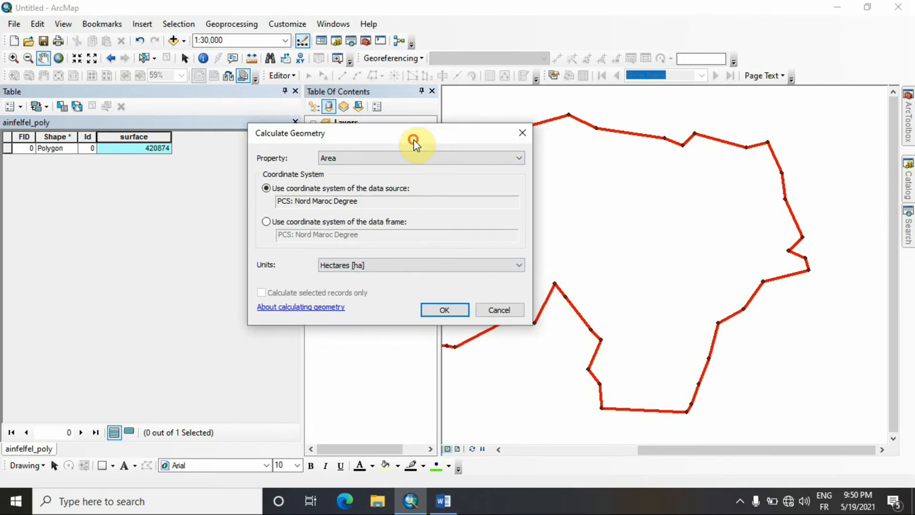
{"action": "left_click", "coordinate": [445, 310]}
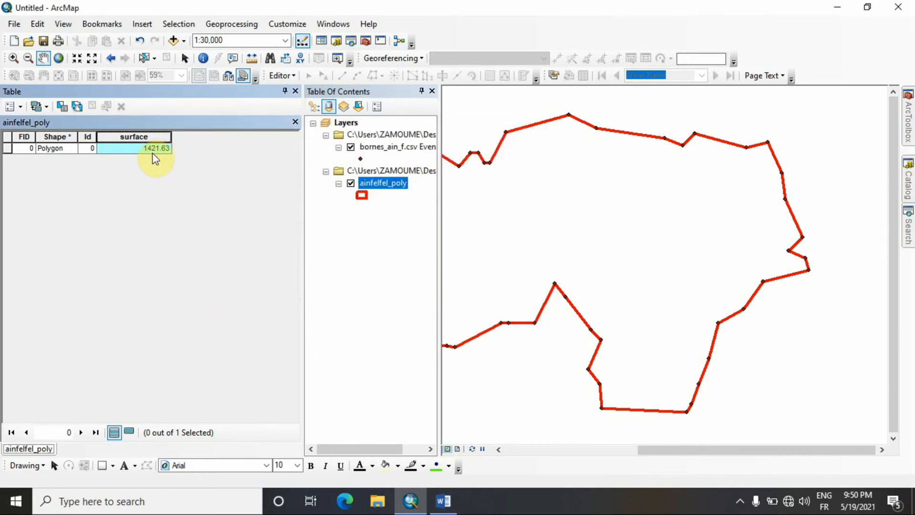
Step: Check the polygon's calculated surface value and close the ainfelfel_poly attribute table
{"action": "left_click_drag", "start_coordinate": [535, 200], "coordinate": [607, 201]}
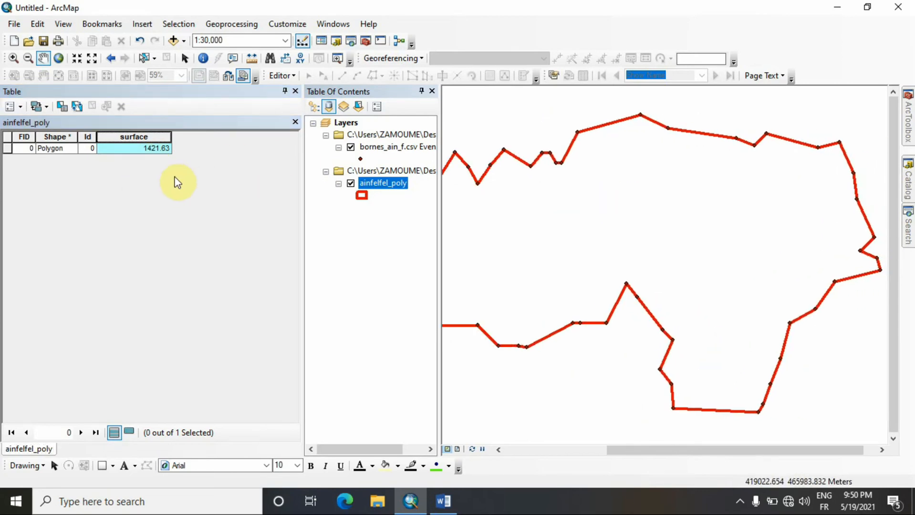
{"action": "left_click", "coordinate": [147, 152]}
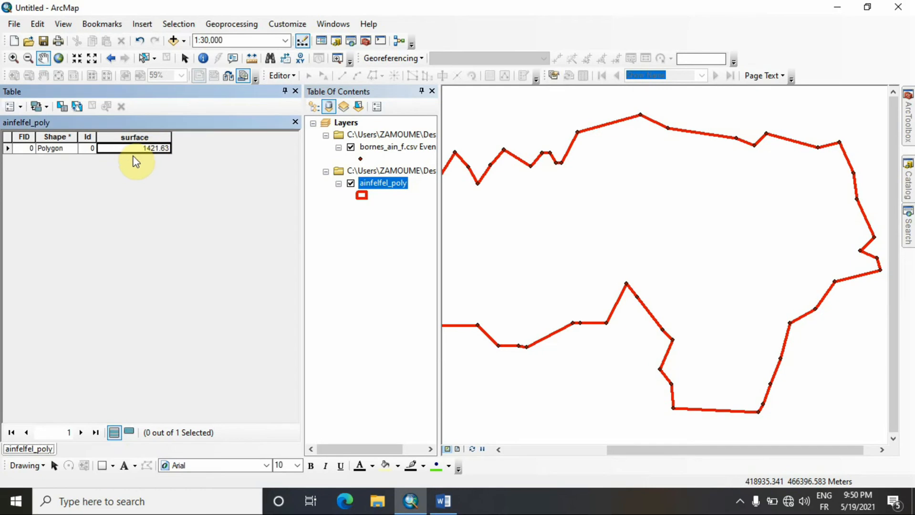
{"action": "left_click", "coordinate": [295, 122]}
{"action": "left_click_drag", "start_coordinate": [546, 207], "coordinate": [453, 219]}
{"action": "left_click_drag", "start_coordinate": [515, 241], "coordinate": [504, 228]}
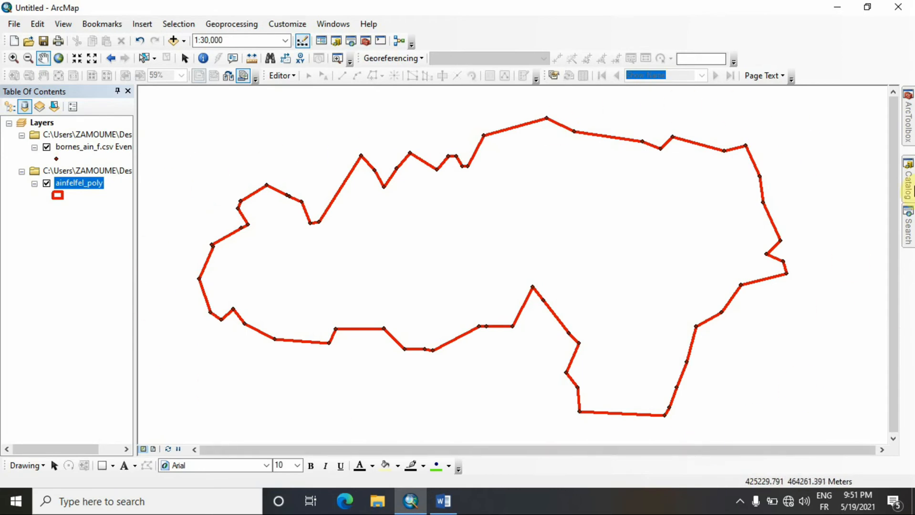
Step: Start the Layer To KML conversion tool and choose ainfelfel_poly as the layer to convert
{"action": "left_click", "coordinate": [908, 123]}
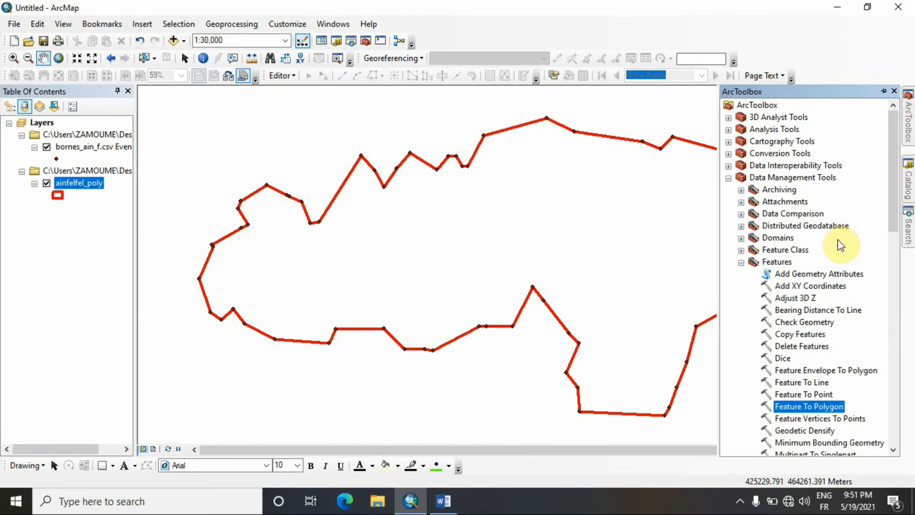
{"action": "left_click", "coordinate": [728, 178]}
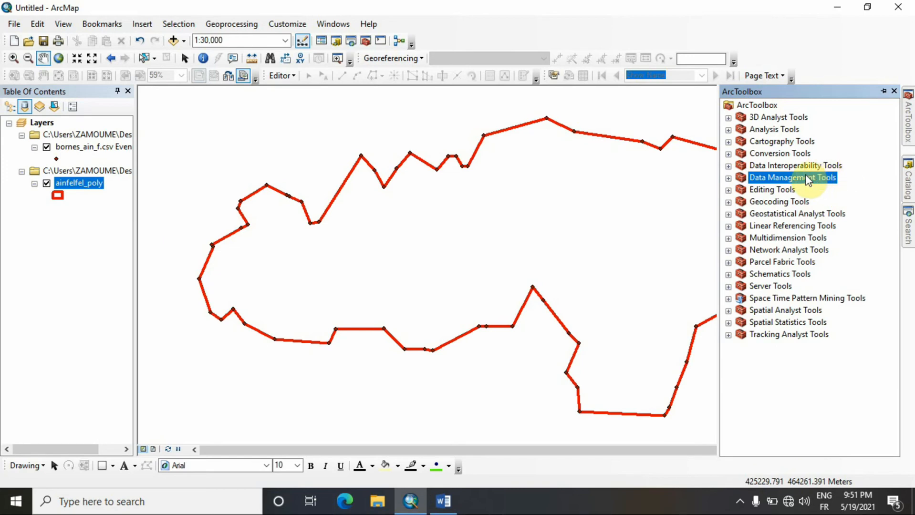
{"action": "double_click", "coordinate": [784, 155]}
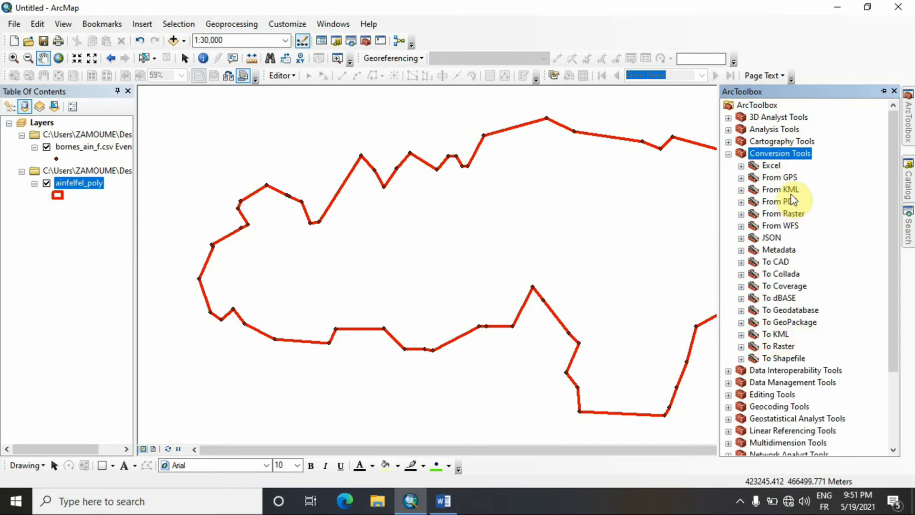
{"action": "double_click", "coordinate": [782, 336]}
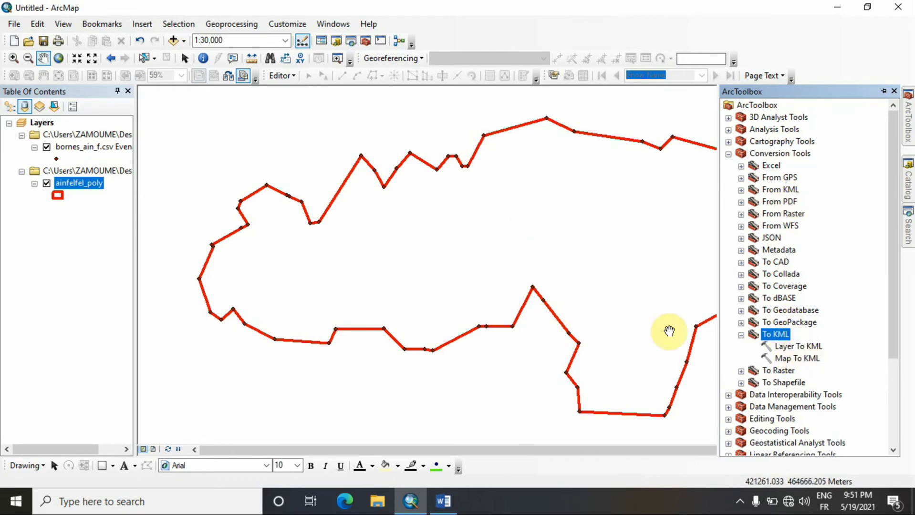
{"action": "double_click", "coordinate": [799, 347]}
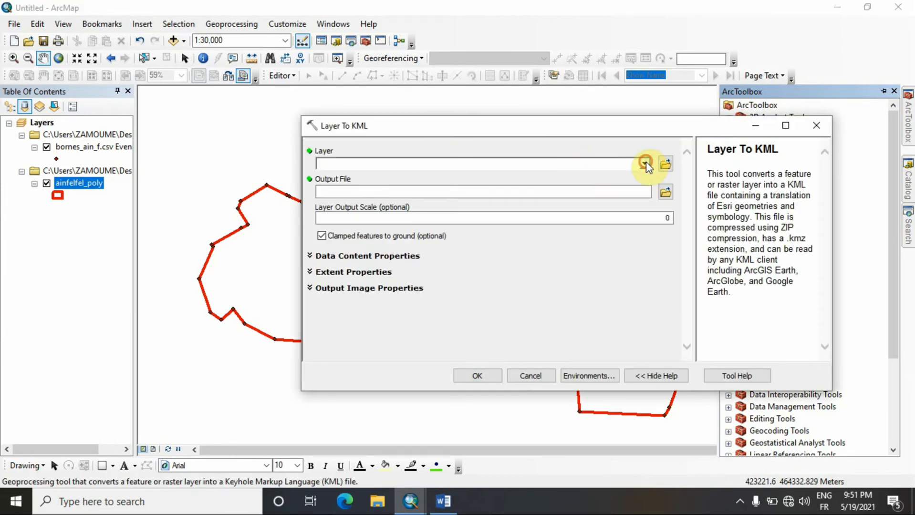
{"action": "left_click", "coordinate": [645, 164]}
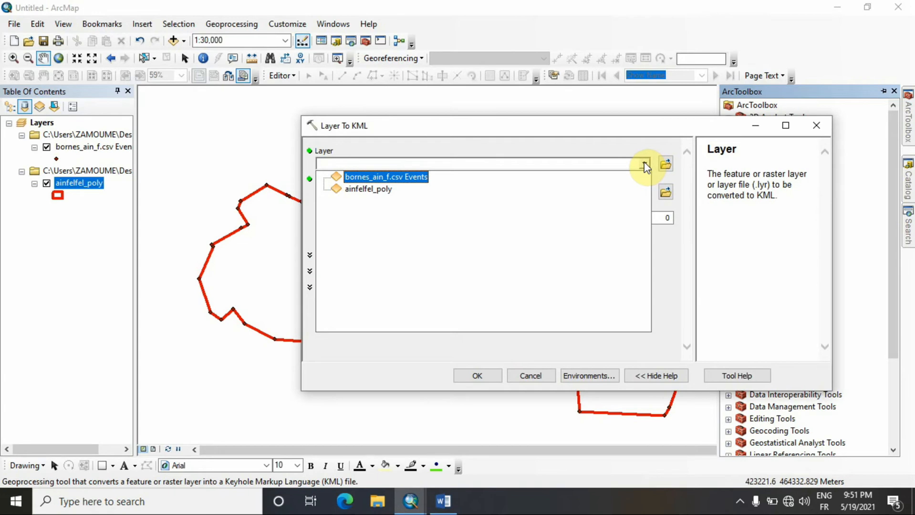
{"action": "left_click", "coordinate": [617, 129]}
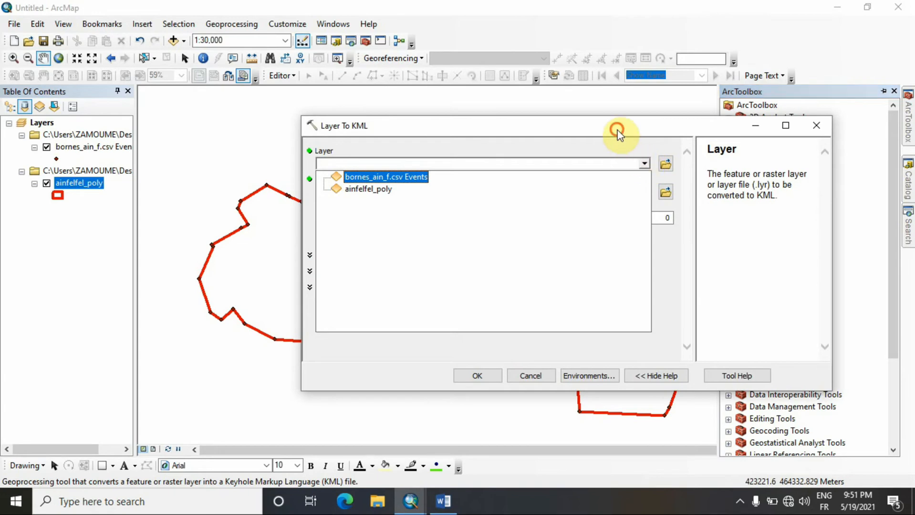
{"action": "left_click", "coordinate": [645, 165]}
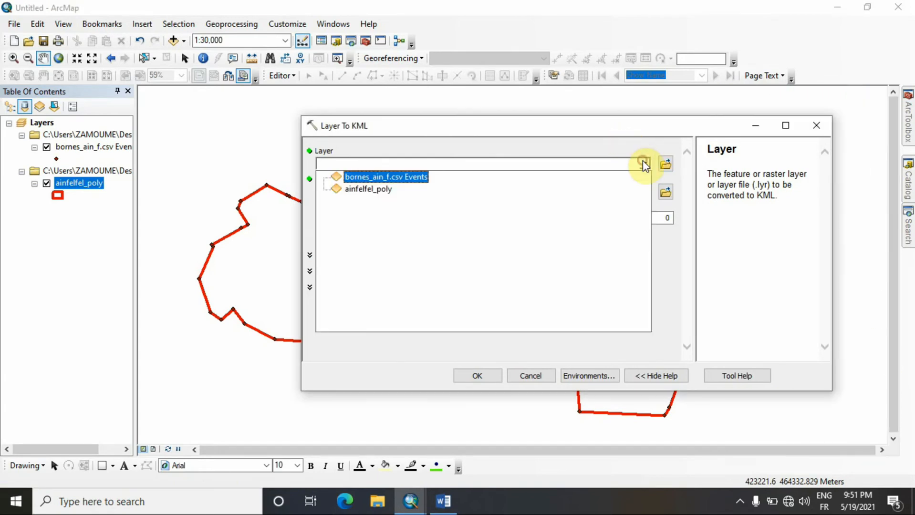
{"action": "left_click", "coordinate": [379, 189]}
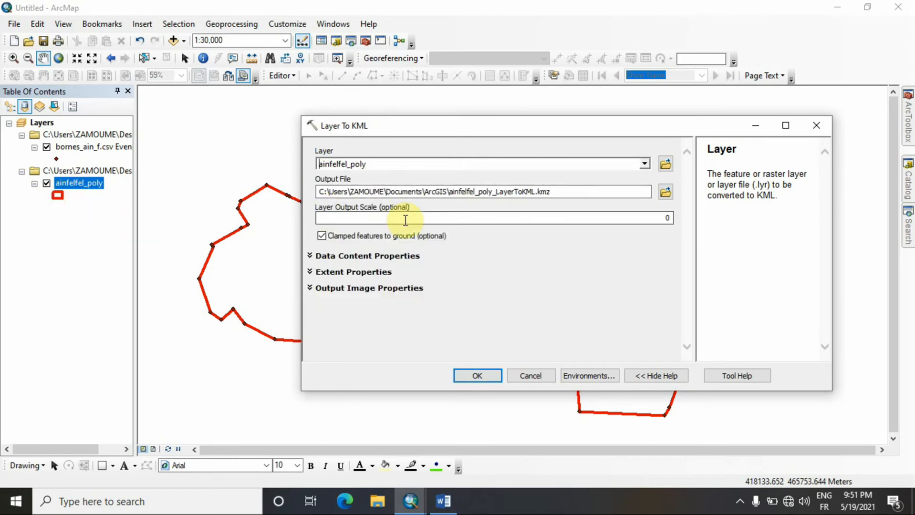
Step: Set the KML output to ainfelfel_limites.kmz in the Desktop's test folder and run the conversion
{"action": "left_click", "coordinate": [664, 192]}
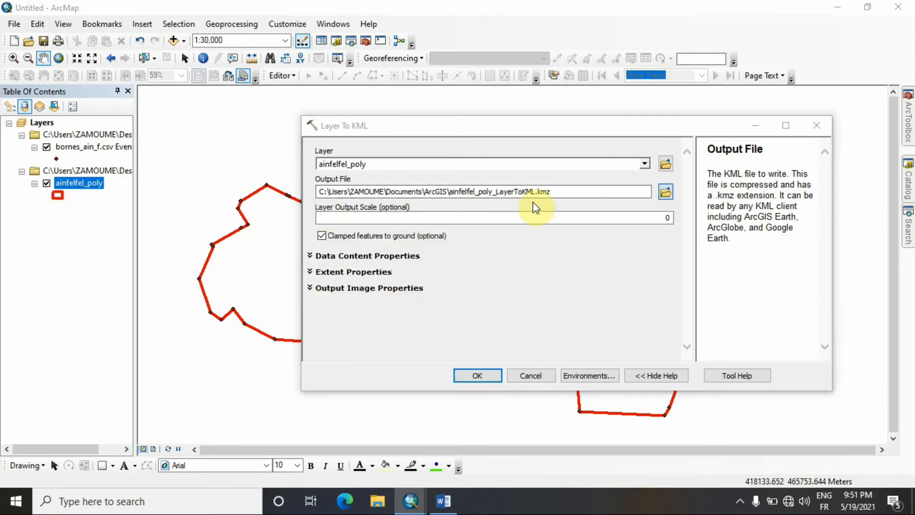
{"action": "left_click", "coordinate": [413, 216]}
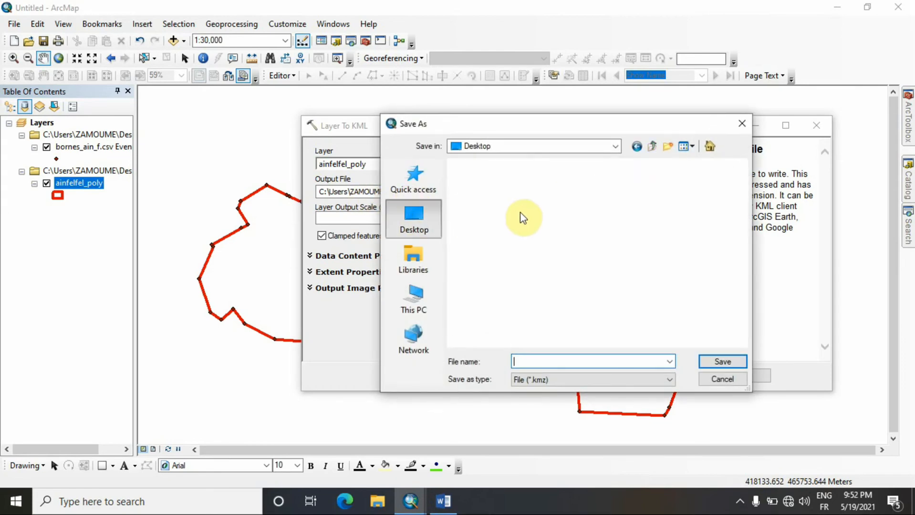
{"action": "scroll", "coordinate": [555, 300], "scroll_direction": "down", "scroll_amount": 5}
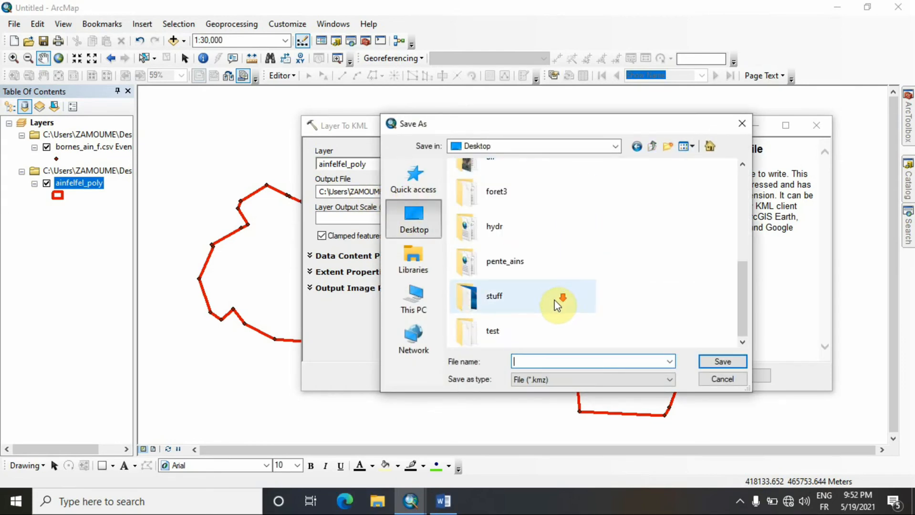
{"action": "left_click", "coordinate": [523, 333]}
{"action": "left_click", "coordinate": [698, 362]}
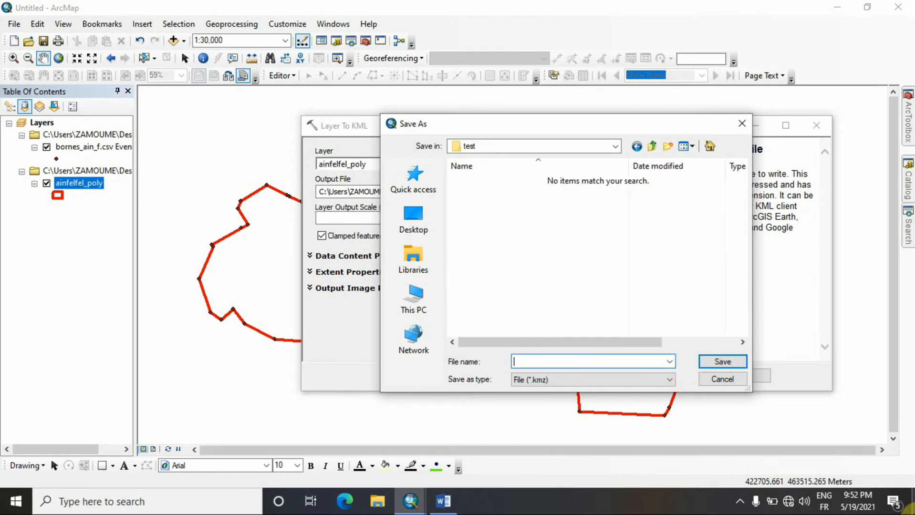
{"action": "type", "text": "ainf"}
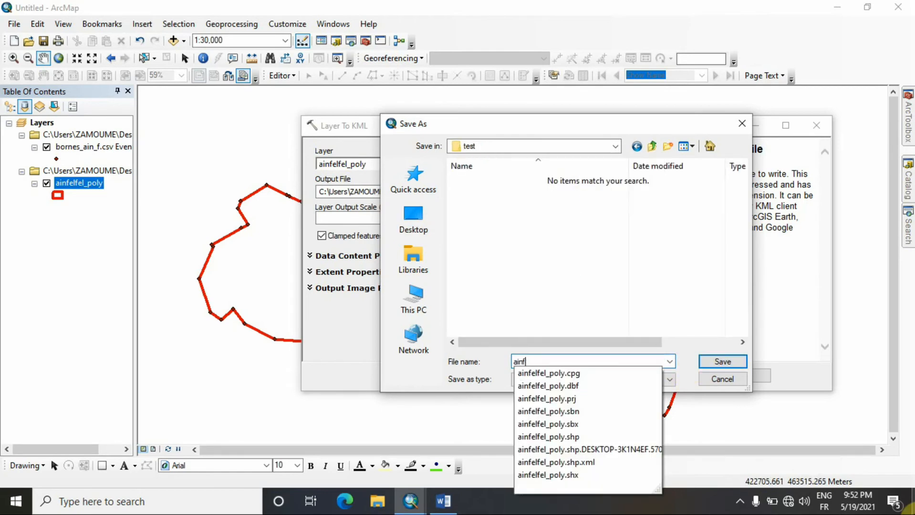
{"action": "type", "text": "elfel_limites.kmz"}
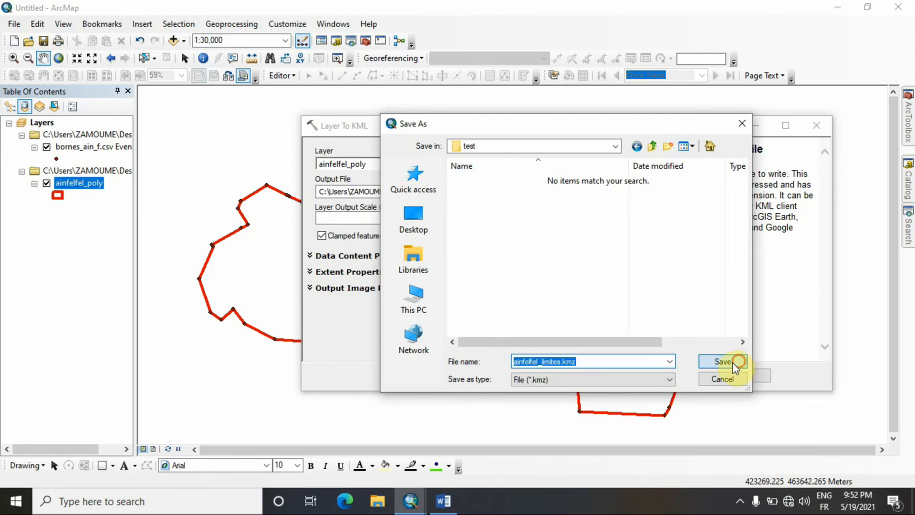
{"action": "left_click", "coordinate": [733, 362]}
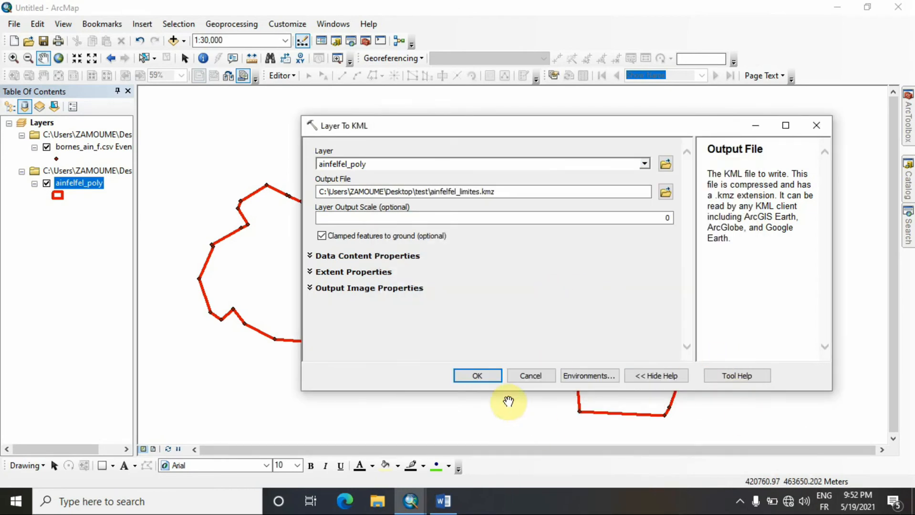
{"action": "left_click", "coordinate": [475, 376]}
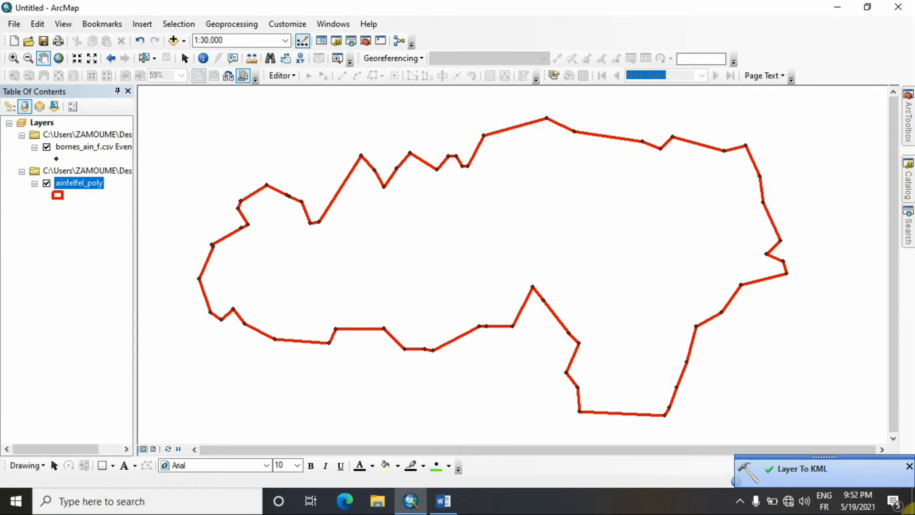
Step: Switch to the desktop, open the test folder and select the exported ainfelfel_limites.kmz file
{"action": "left_click", "coordinate": [912, 507]}
{"action": "right_click", "coordinate": [570, 256]}
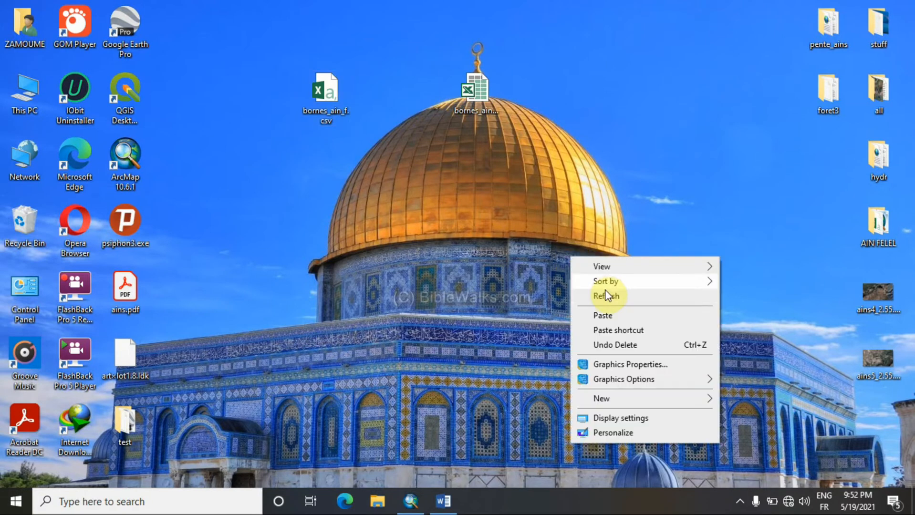
{"action": "left_click", "coordinate": [604, 294]}
{"action": "left_click_drag", "start_coordinate": [124, 418], "coordinate": [426, 175]}
{"action": "double_click", "coordinate": [427, 164]}
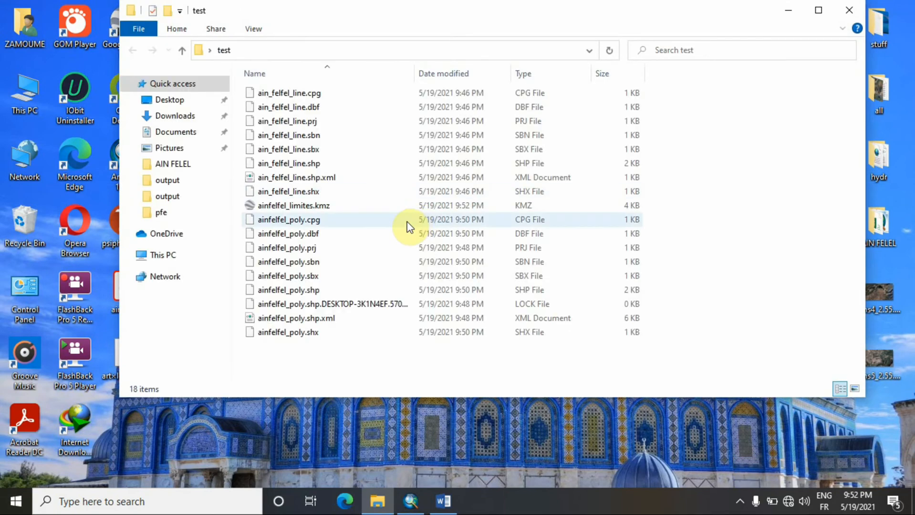
{"action": "left_click", "coordinate": [315, 206]}
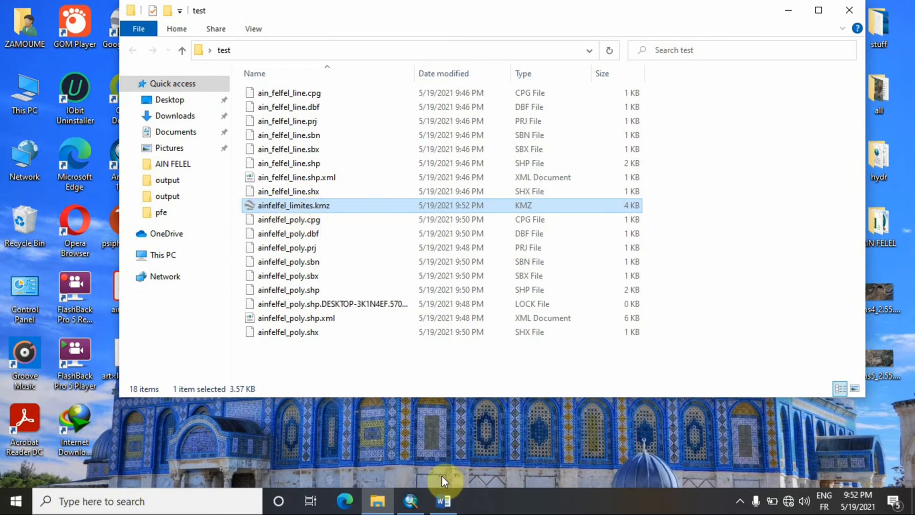
{"action": "left_click", "coordinate": [410, 499]}
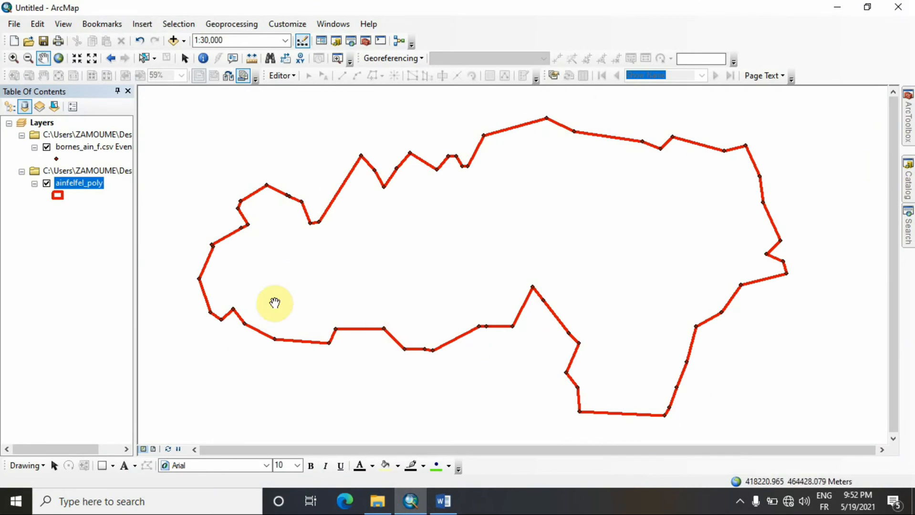
{"action": "left_click", "coordinate": [410, 500]}
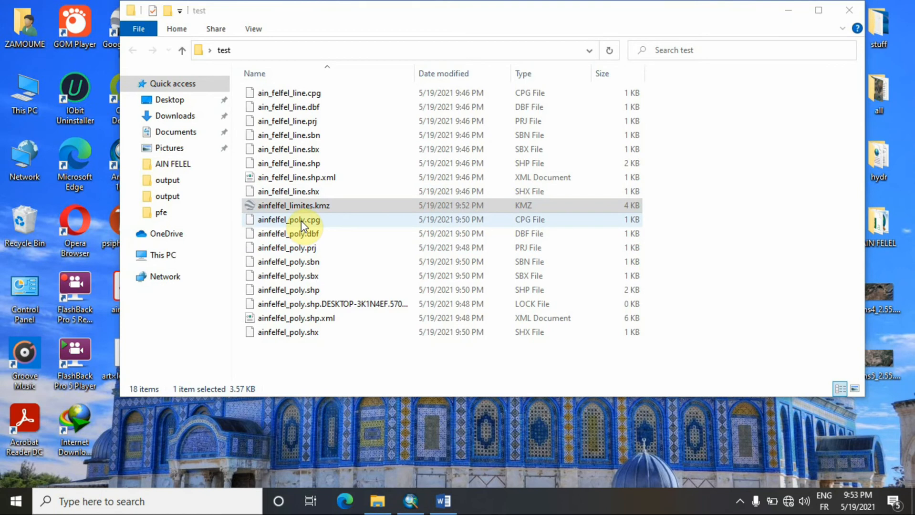
{"action": "left_click", "coordinate": [277, 207]}
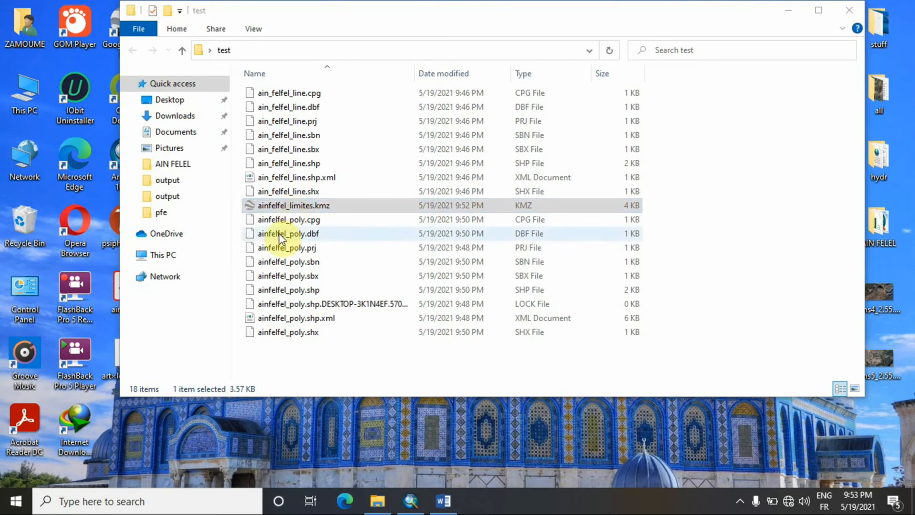
{"action": "left_click", "coordinate": [278, 207]}
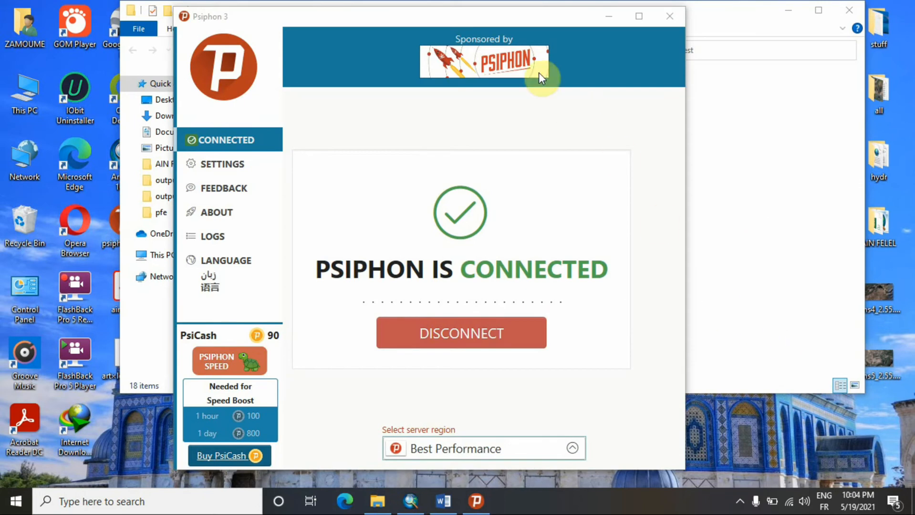
Step: Check the connection status in Psiphon 3 and minimize its window
{"action": "mouse_move", "coordinate": [508, 25]}
{"action": "left_mouse_down"}
{"action": "mouse_move", "coordinate": [490, 67]}
{"action": "mouse_move", "coordinate": [510, 16]}
{"action": "mouse_move", "coordinate": [520, 20]}
{"action": "left_mouse_up"}
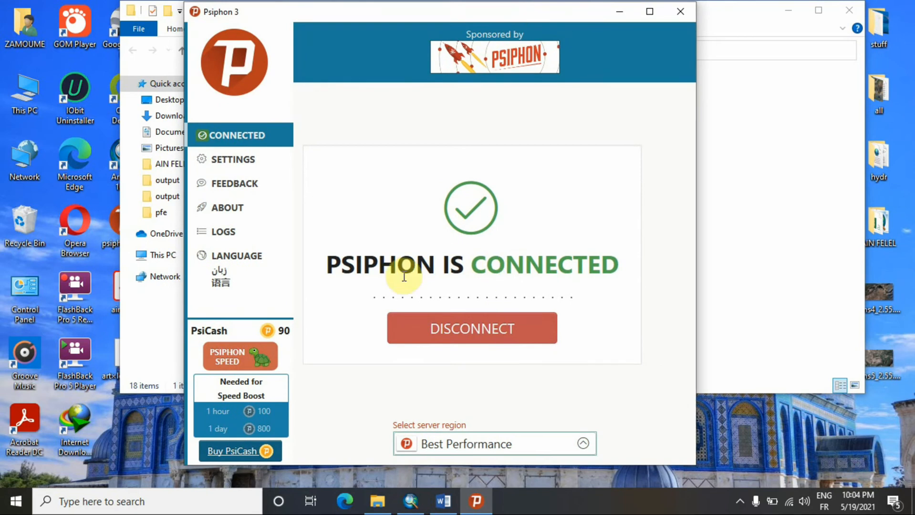
{"action": "triple_click", "coordinate": [516, 260]}
{"action": "left_click", "coordinate": [518, 260]}
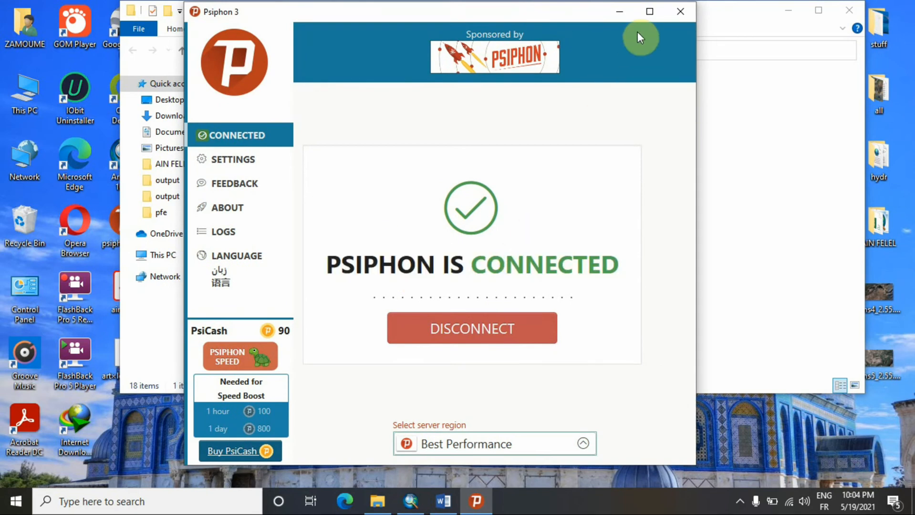
{"action": "left_click", "coordinate": [624, 12]}
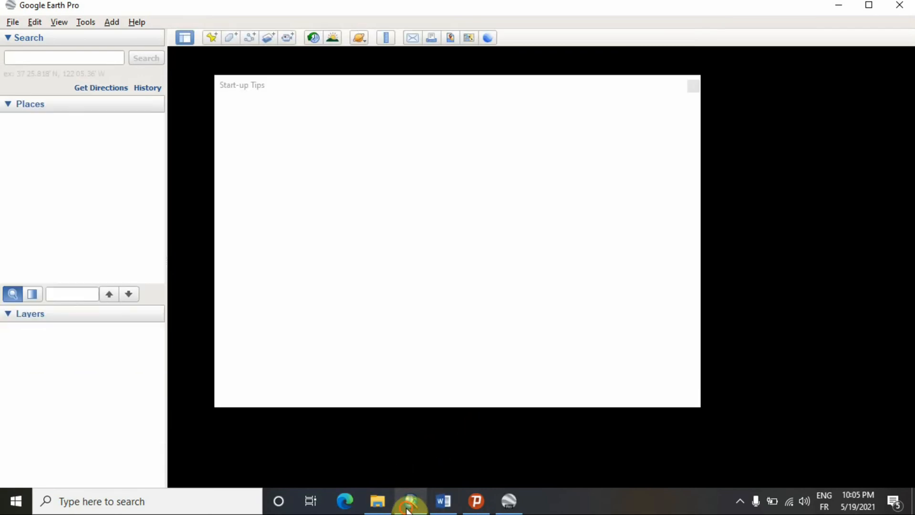
Step: Switch to ArcMap and check whether the Add Basemap command is available for the map
{"action": "left_click", "coordinate": [408, 505]}
{"action": "left_click", "coordinate": [186, 41]}
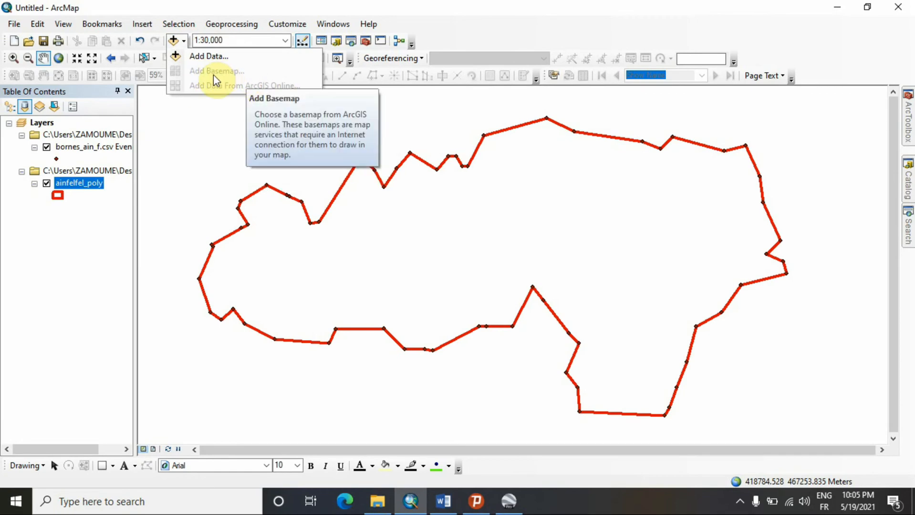
{"action": "left_click", "coordinate": [262, 5]}
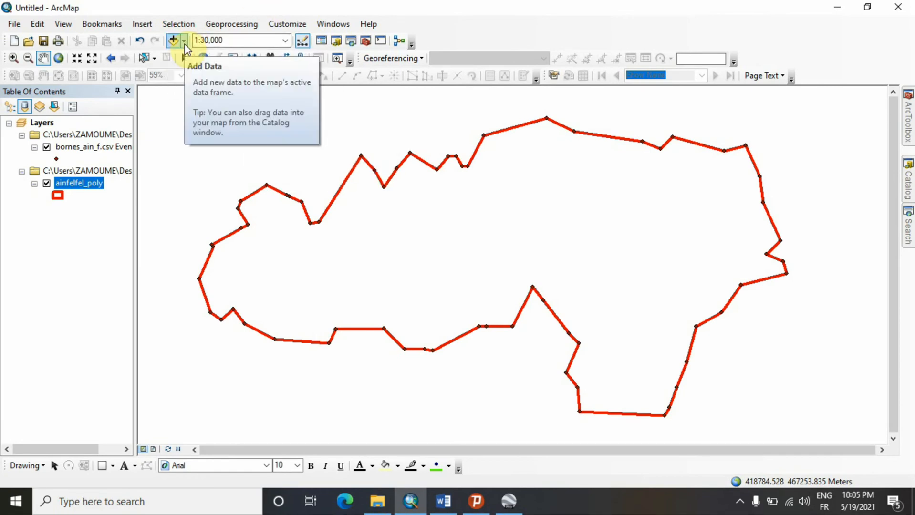
{"action": "left_click", "coordinate": [184, 42]}
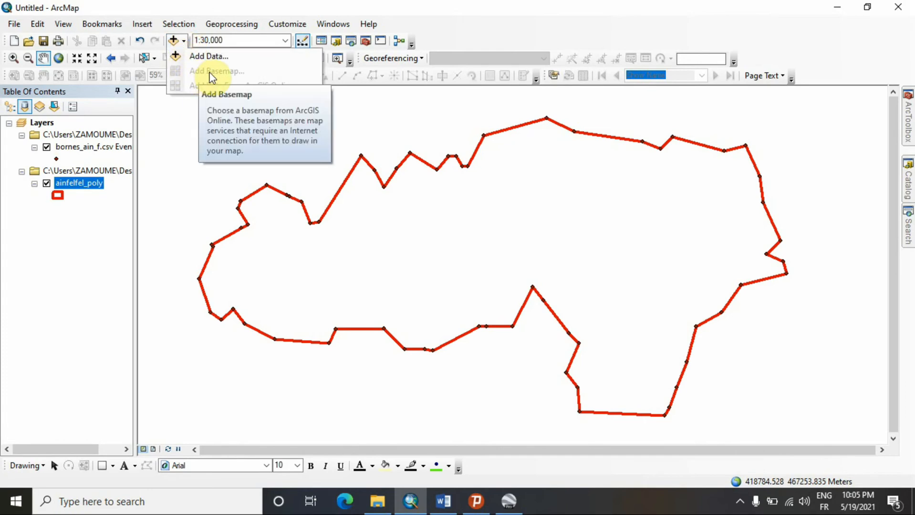
{"action": "left_click", "coordinate": [235, 5]}
{"action": "left_click_drag", "start_coordinate": [486, 205], "coordinate": [506, 237]}
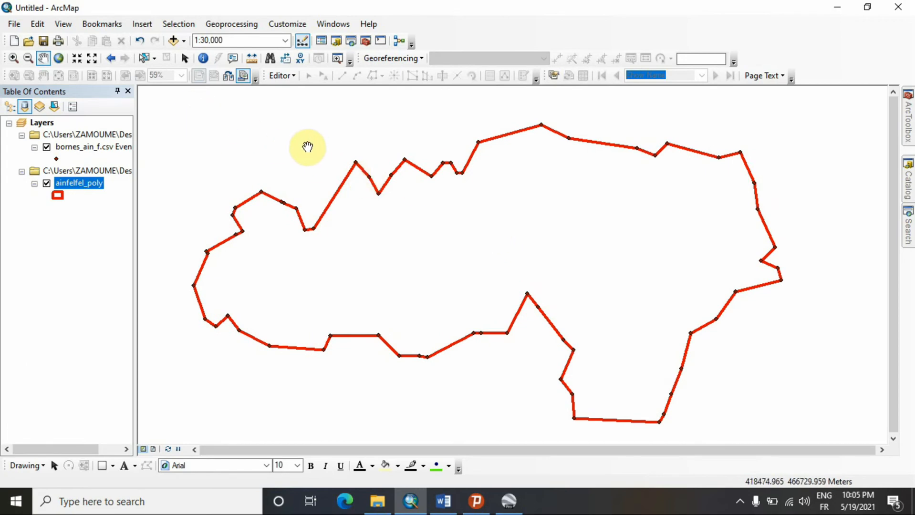
{"action": "left_click_drag", "start_coordinate": [465, 221], "coordinate": [528, 224]}
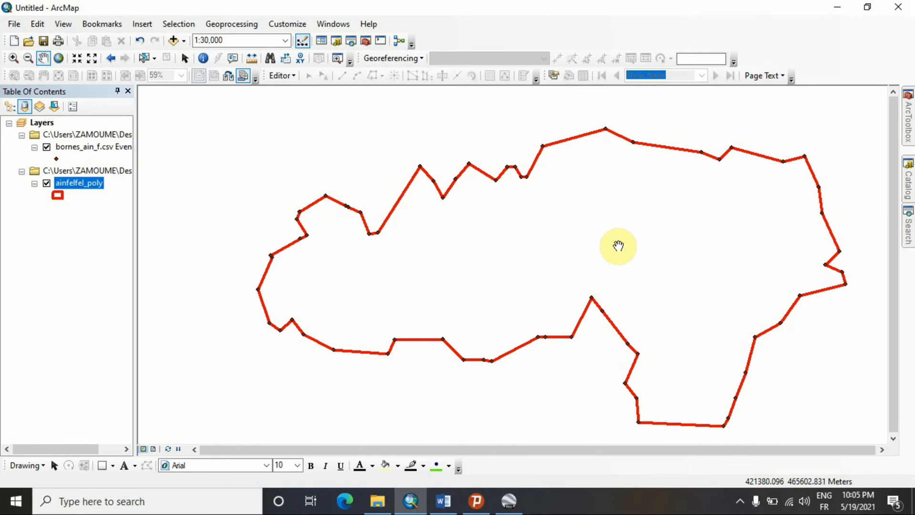
Step: Switch to Google Earth Pro with the ainfelfel_poly layer loaded and dismiss the Start-up Tips window
{"action": "left_click_drag", "start_coordinate": [741, 265], "coordinate": [644, 266]}
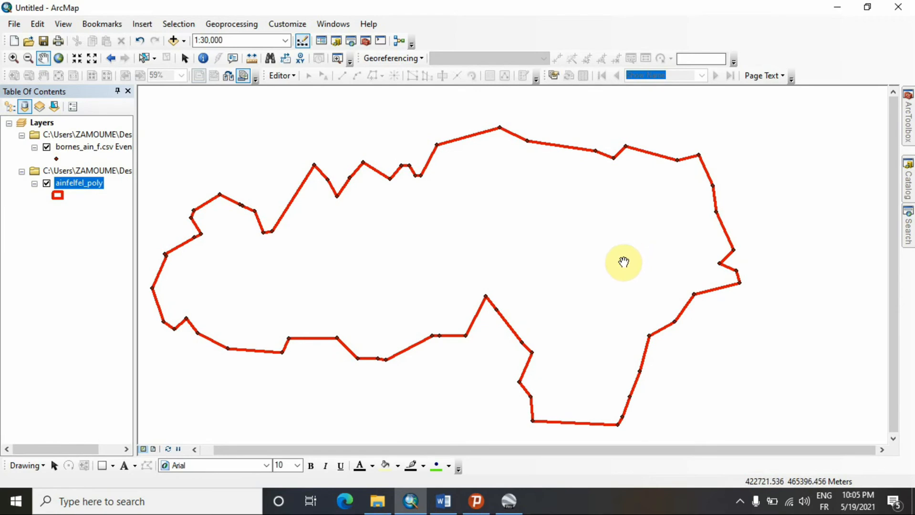
{"action": "mouse_move", "coordinate": [522, 499]}
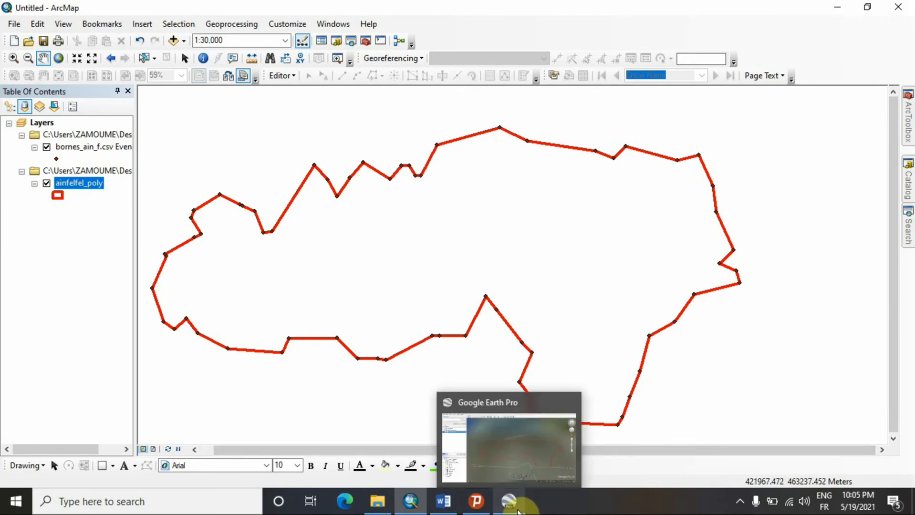
{"action": "left_click_drag", "start_coordinate": [542, 238], "coordinate": [571, 227]}
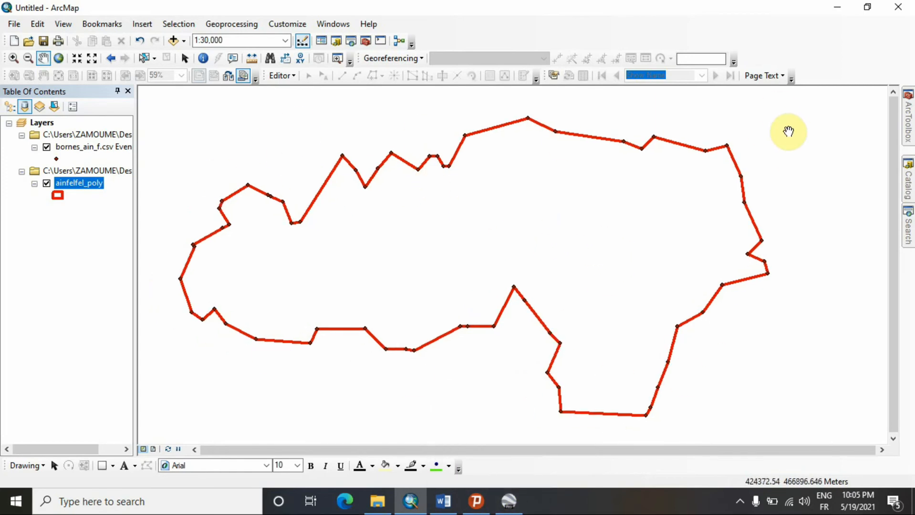
{"action": "left_click", "coordinate": [520, 499]}
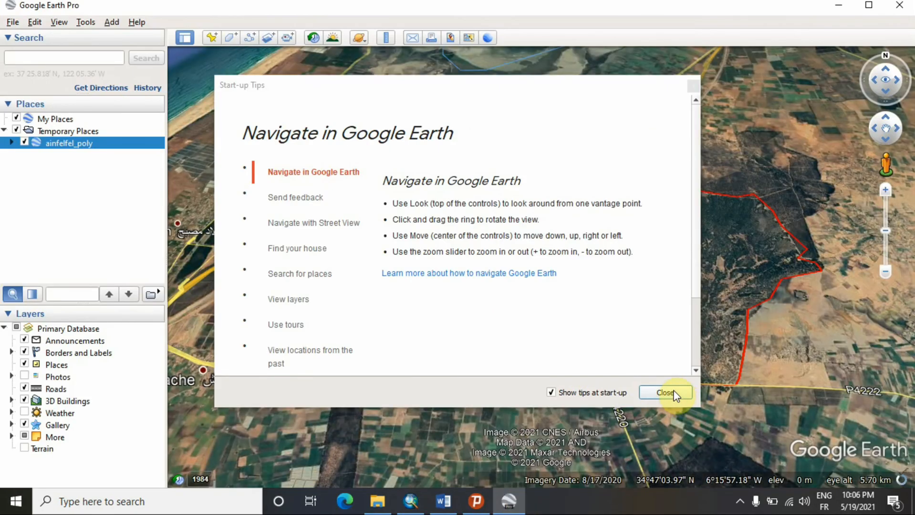
{"action": "left_click", "coordinate": [665, 392]}
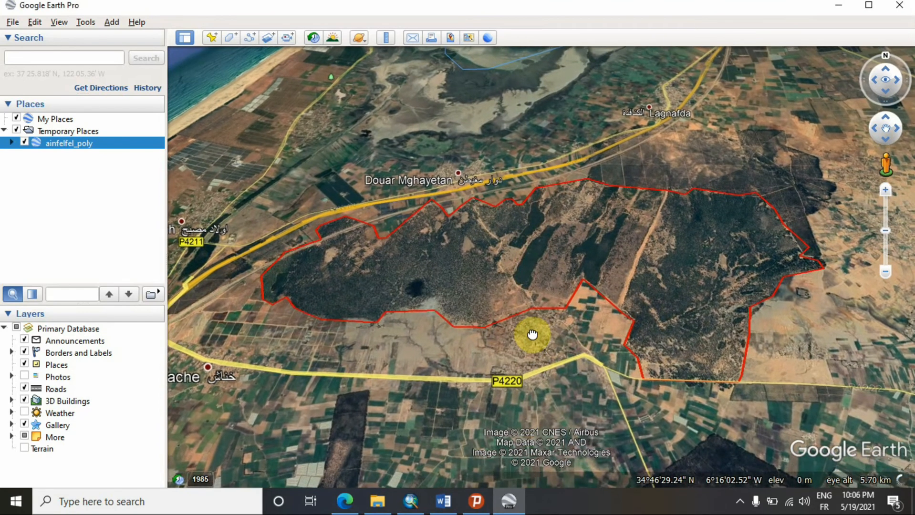
Step: Hide and show the ainfelfel_poly layer again to compare the boundary with the satellite imagery
{"action": "left_click_drag", "start_coordinate": [533, 335], "coordinate": [524, 349]}
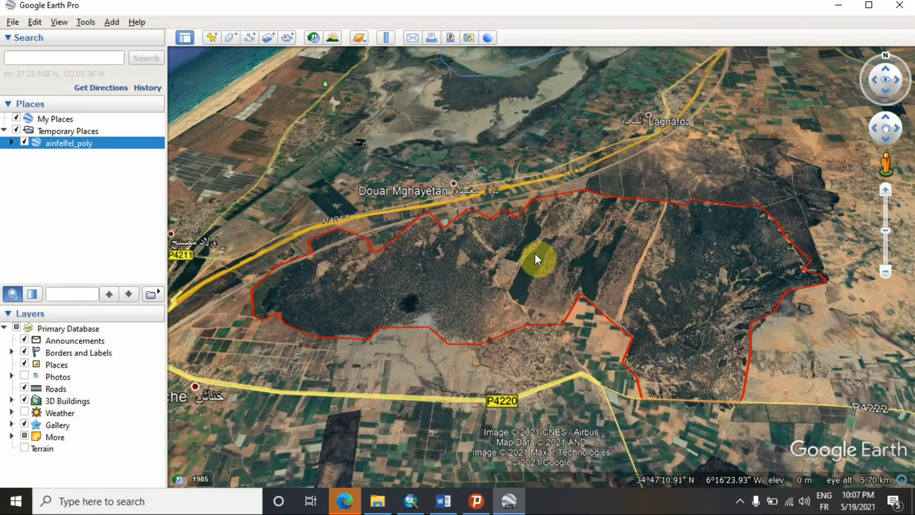
{"action": "left_click_drag", "start_coordinate": [713, 237], "coordinate": [714, 239]}
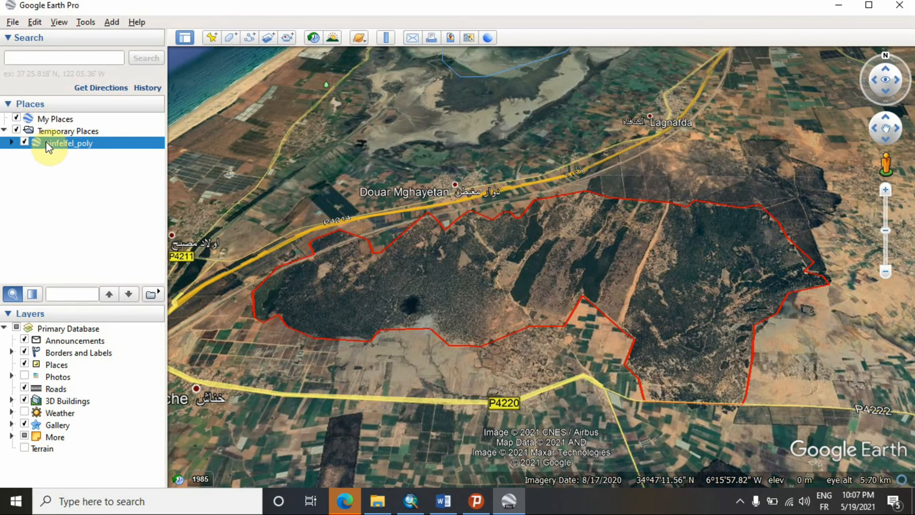
{"action": "left_click", "coordinate": [24, 142]}
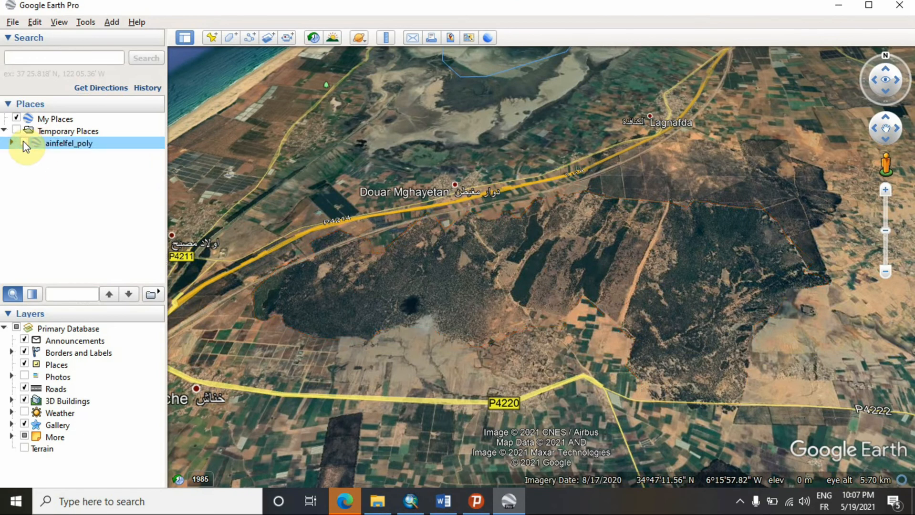
{"action": "left_click", "coordinate": [24, 142]}
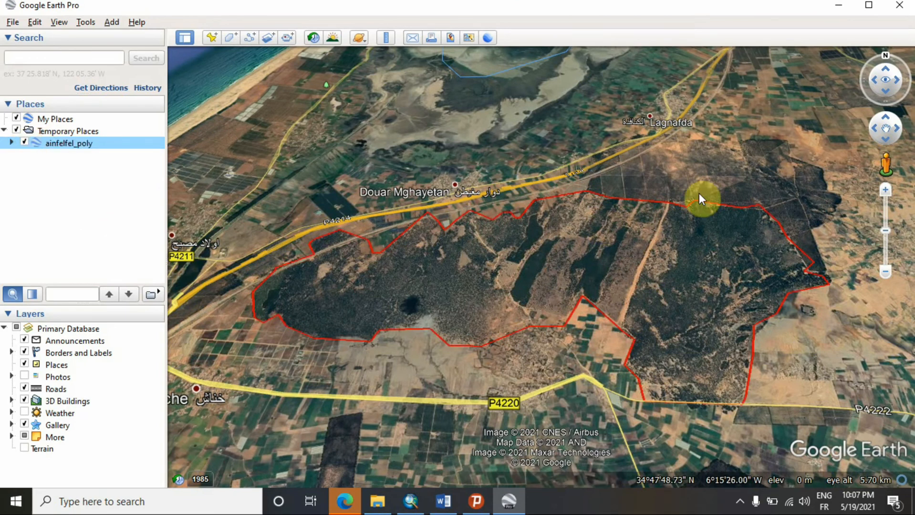
Step: Reset both the tilt and the compass of the view so the polygon is seen straight down with north up
{"action": "double_click", "coordinate": [658, 401]}
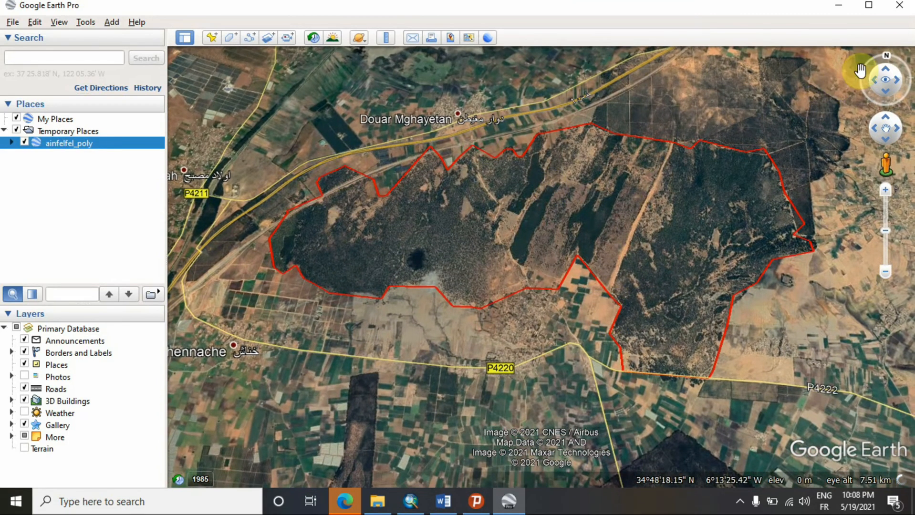
{"action": "left_click_drag", "start_coordinate": [678, 281], "coordinate": [656, 285]}
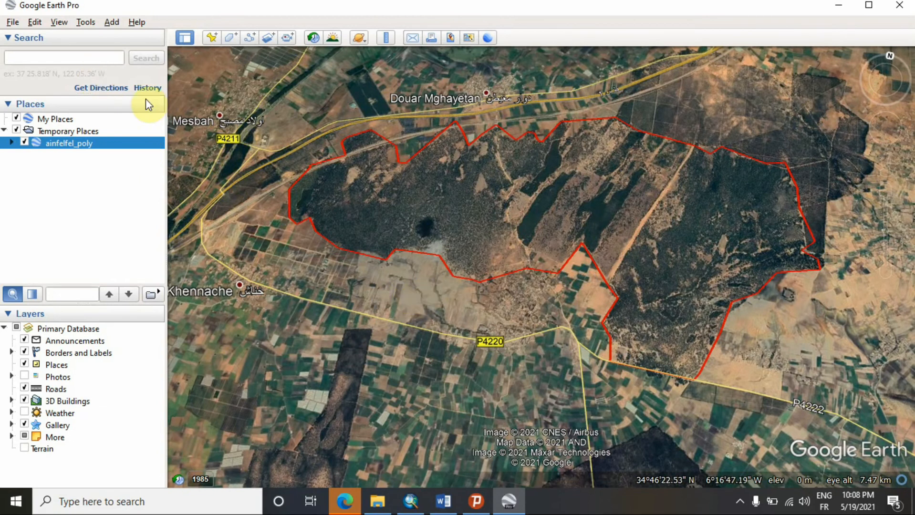
{"action": "left_click", "coordinate": [57, 22]}
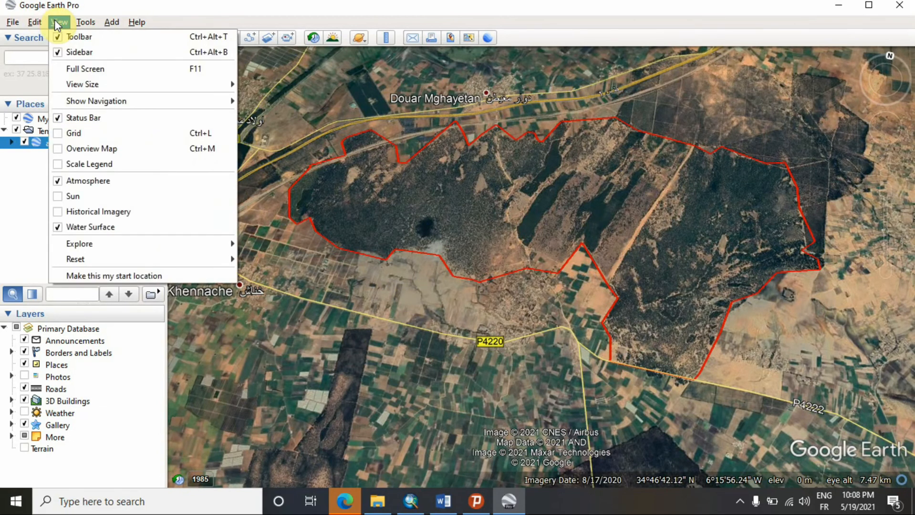
{"action": "mouse_move", "coordinate": [173, 256]}
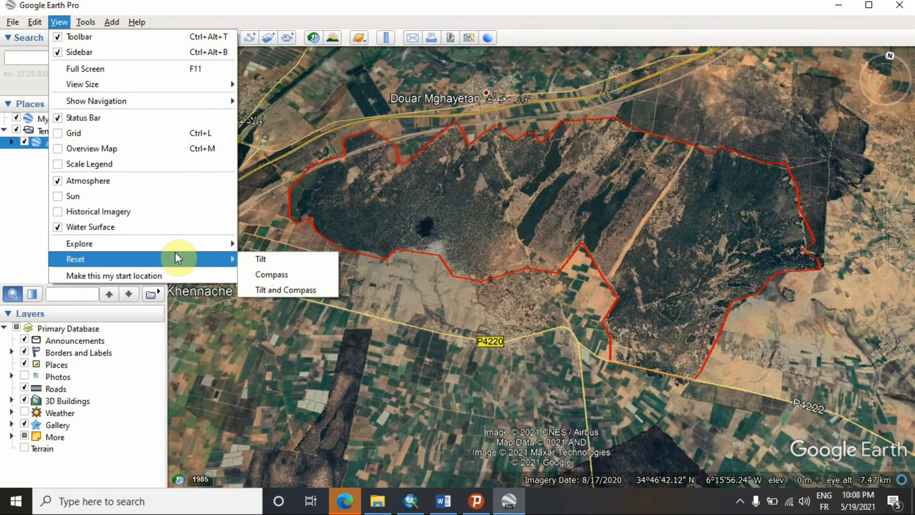
{"action": "left_click", "coordinate": [291, 289]}
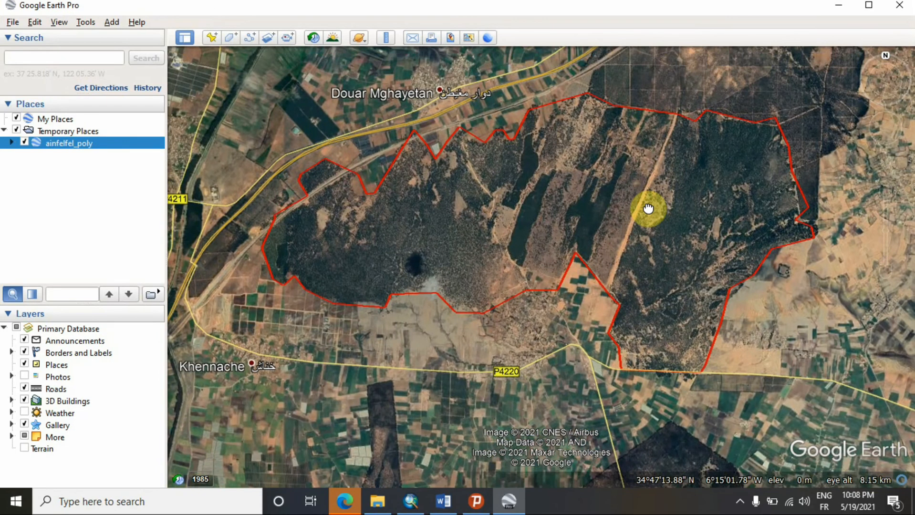
{"action": "left_click_drag", "start_coordinate": [647, 208], "coordinate": [648, 234]}
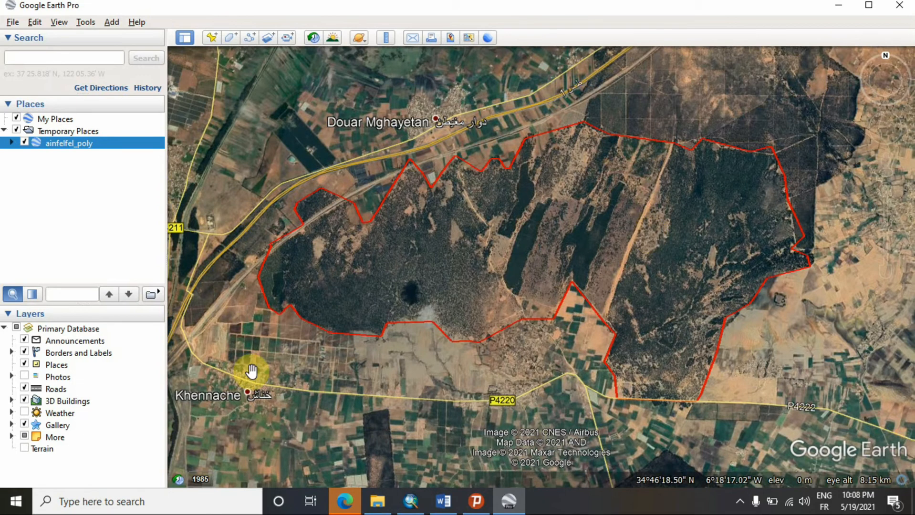
Step: Try the map without the Roads layer and with the Terrain layer, then restore both settings
{"action": "left_click", "coordinate": [23, 388]}
{"action": "left_click", "coordinate": [24, 389]}
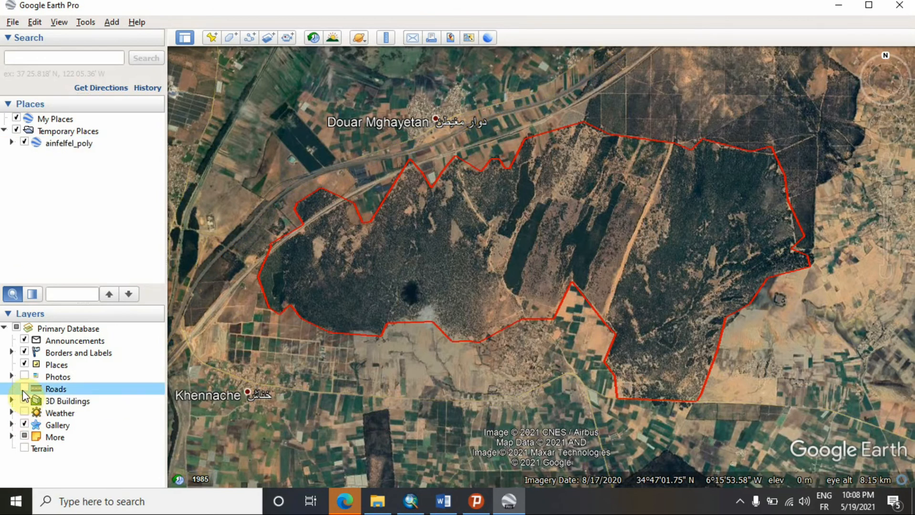
{"action": "left_click", "coordinate": [25, 449]}
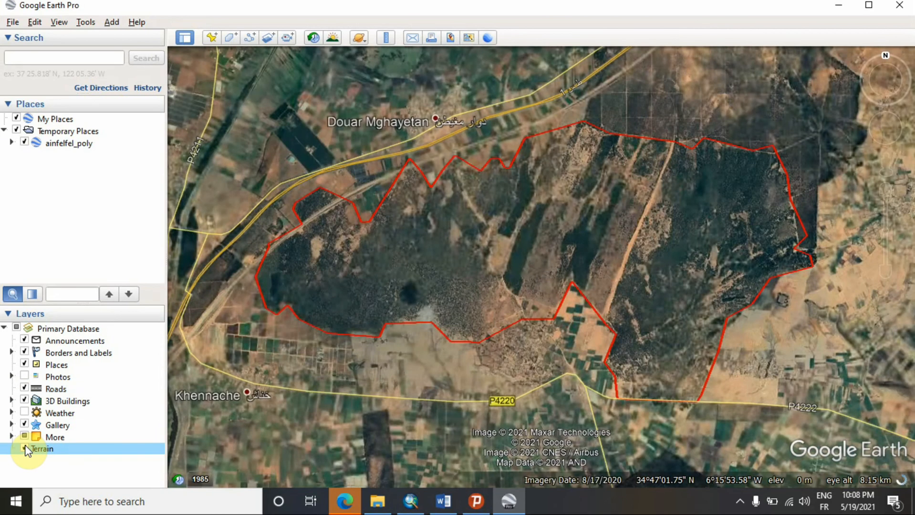
{"action": "left_click", "coordinate": [24, 448]}
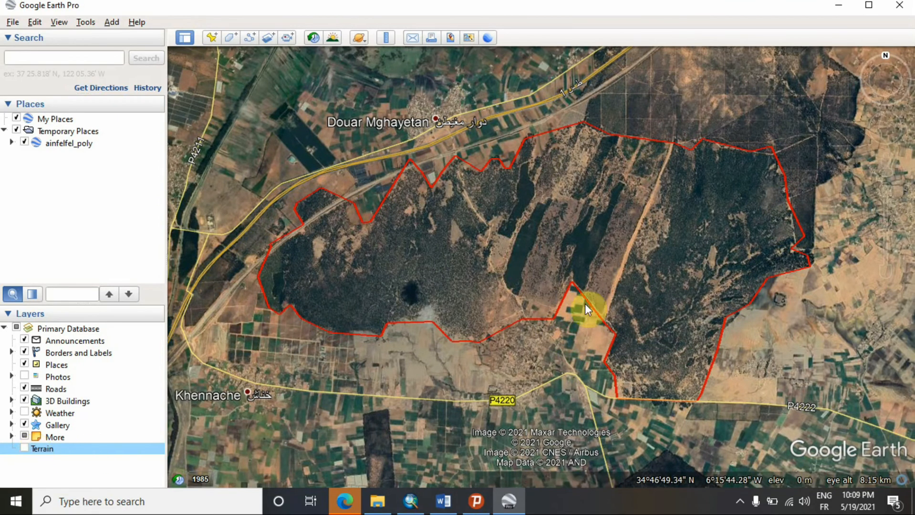
Step: Frame the whole boundary with its surroundings, start the image export and set its resolution to Maximum (4800x2718)
{"action": "scroll", "coordinate": [591, 305], "scroll_direction": "up", "scroll_amount": 2}
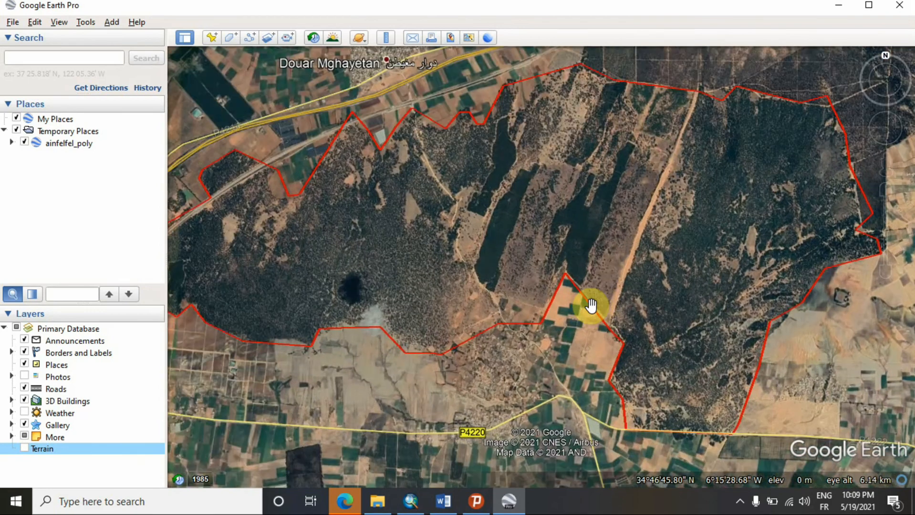
{"action": "scroll", "coordinate": [591, 305], "scroll_direction": "down", "scroll_amount": 3}
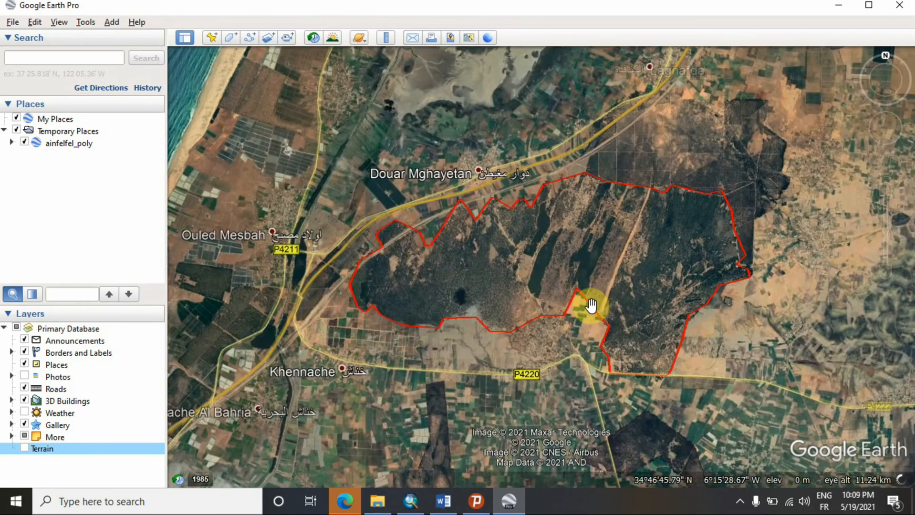
{"action": "scroll", "coordinate": [592, 306], "scroll_direction": "down", "scroll_amount": 1}
{"action": "scroll", "coordinate": [592, 304], "scroll_direction": "up", "scroll_amount": 1}
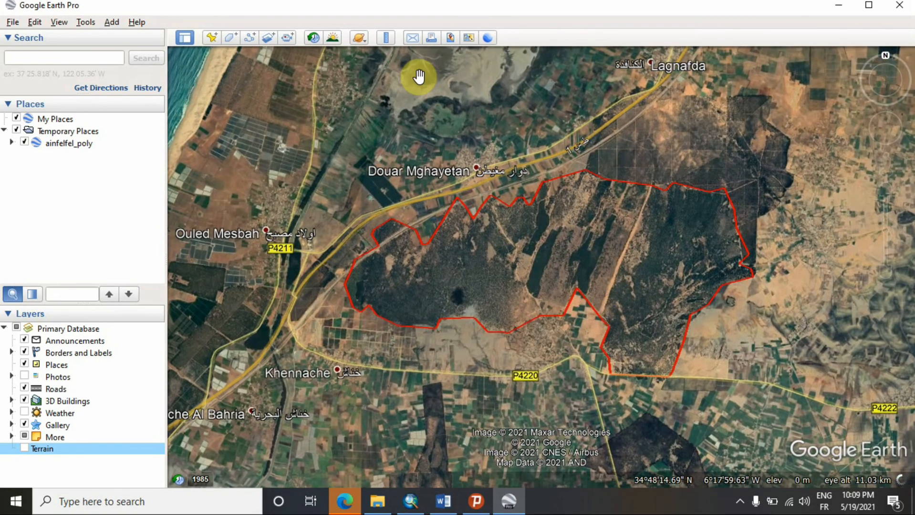
{"action": "left_click", "coordinate": [452, 38]}
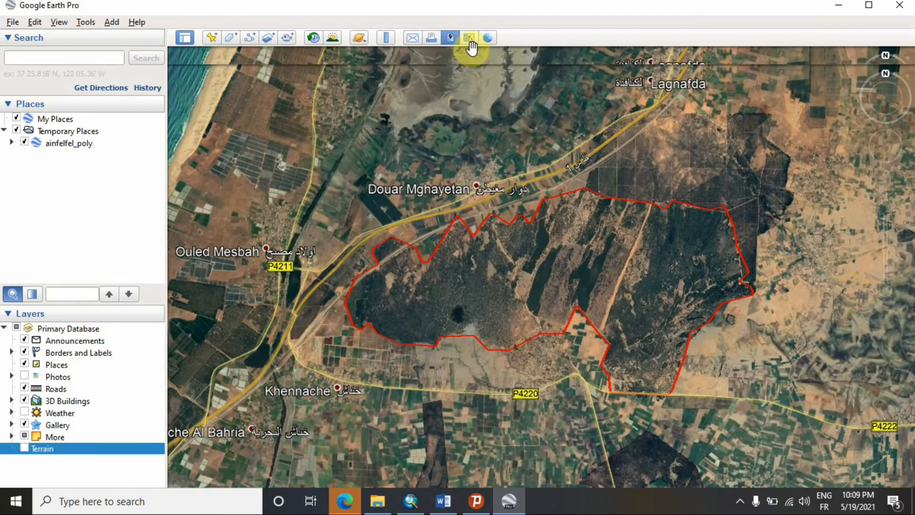
{"action": "left_click", "coordinate": [452, 38]}
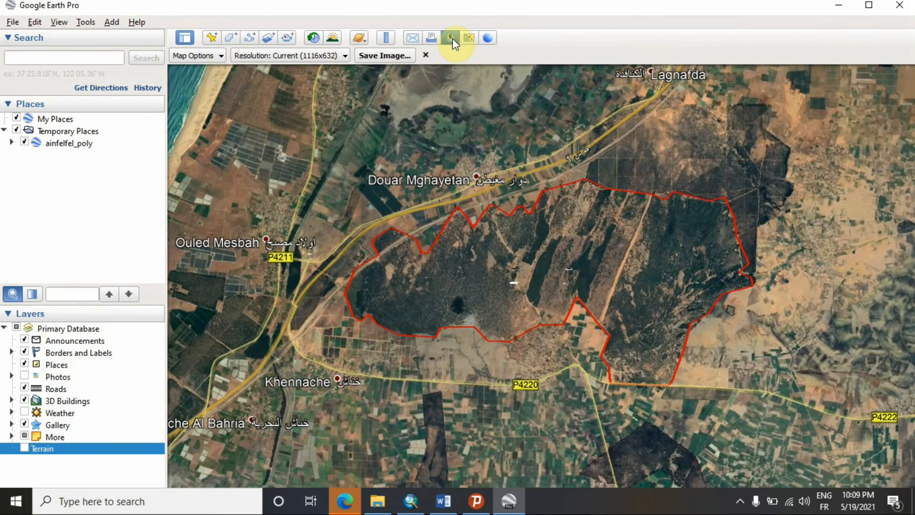
{"action": "left_click", "coordinate": [304, 55]}
{"action": "left_click", "coordinate": [288, 146]}
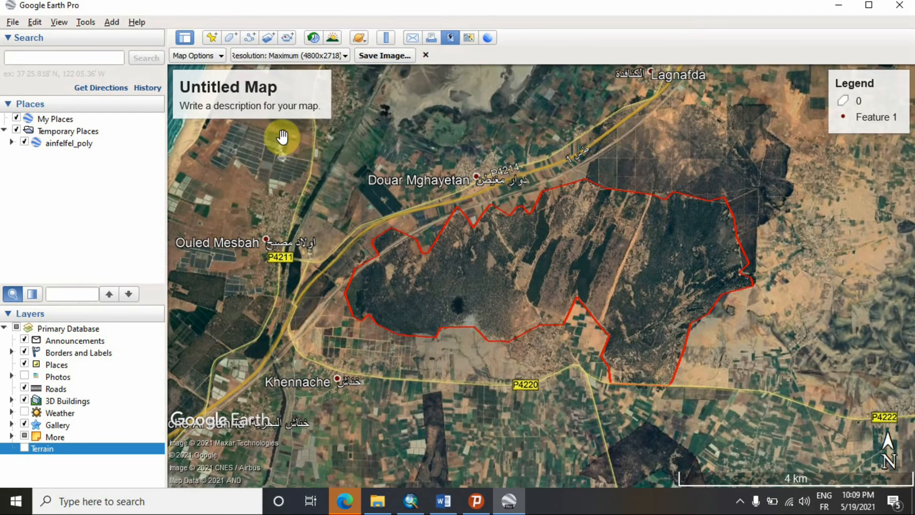
Step: Remove the title and description, legend, scale and compass from the map image layout
{"action": "left_click", "coordinate": [213, 57]}
{"action": "left_click", "coordinate": [204, 92]}
{"action": "left_click", "coordinate": [202, 108]}
{"action": "left_click", "coordinate": [199, 128]}
{"action": "left_click", "coordinate": [204, 146]}
{"action": "left_click", "coordinate": [400, 12]}
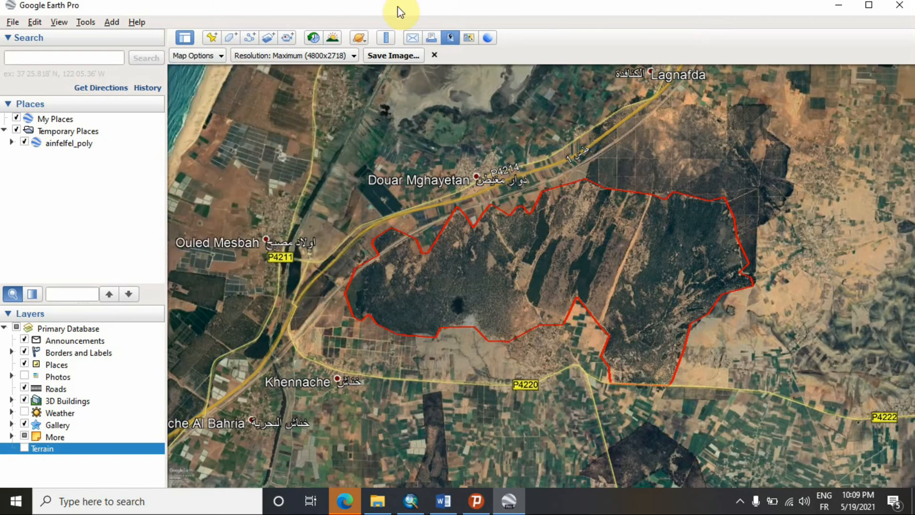
Step: Save the map image as the JPEG ain_felfel_satt.jpg in the Desktop's test folder
{"action": "left_click", "coordinate": [386, 58]}
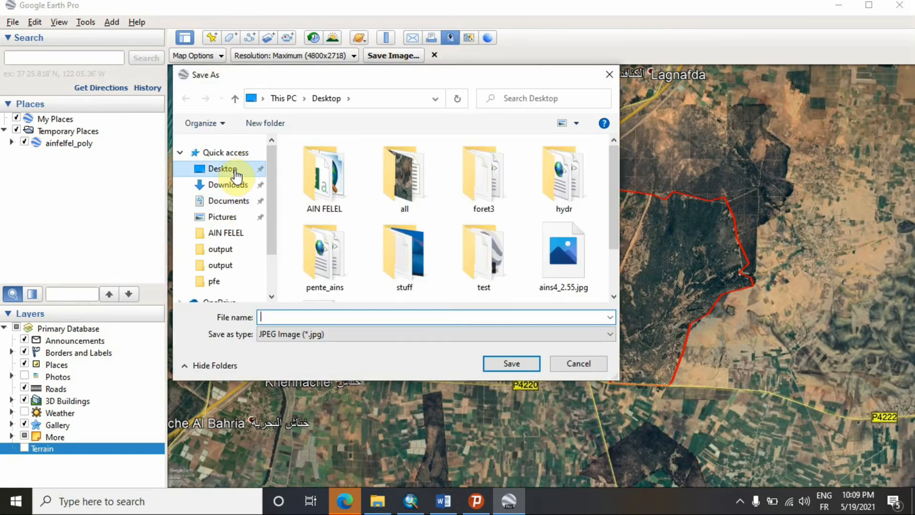
{"action": "scroll", "coordinate": [407, 219], "scroll_direction": "down", "scroll_amount": 1}
{"action": "double_click", "coordinate": [483, 199]}
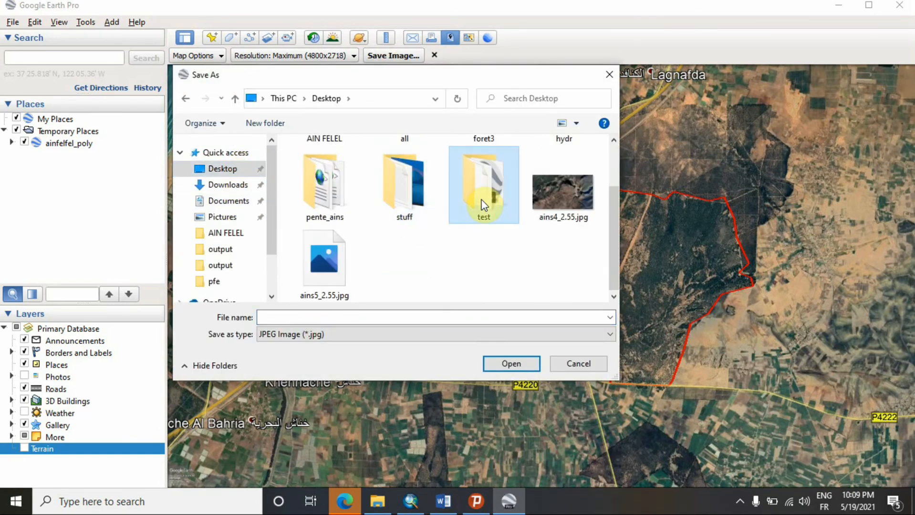
{"action": "left_click", "coordinate": [356, 316]}
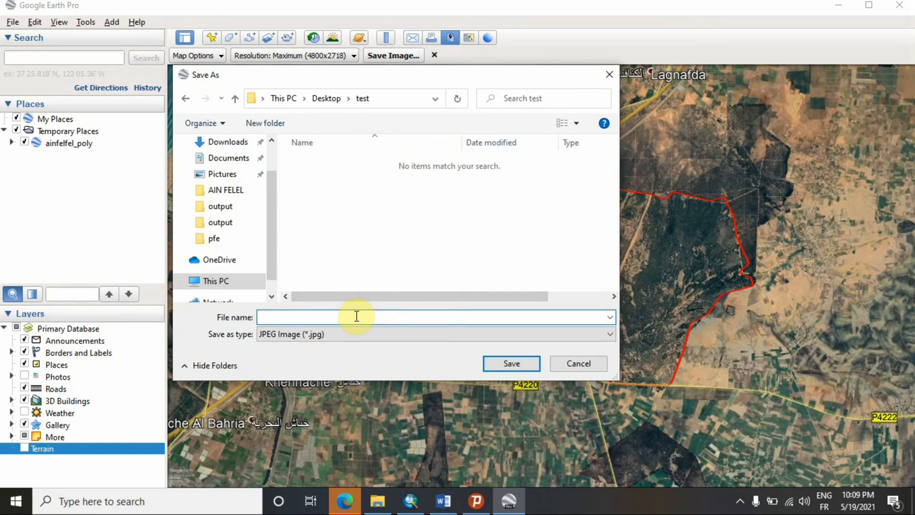
{"action": "type", "text": "ain"}
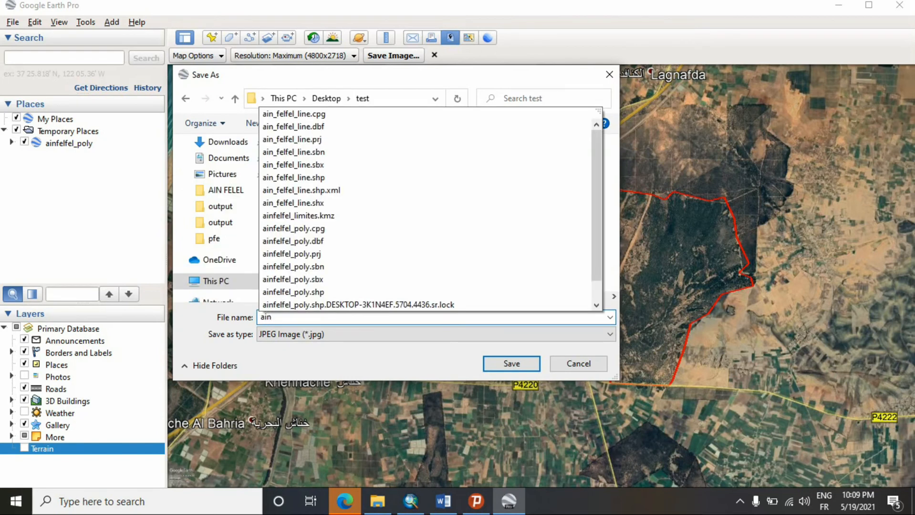
{"action": "type", "text": "_felfel_s"}
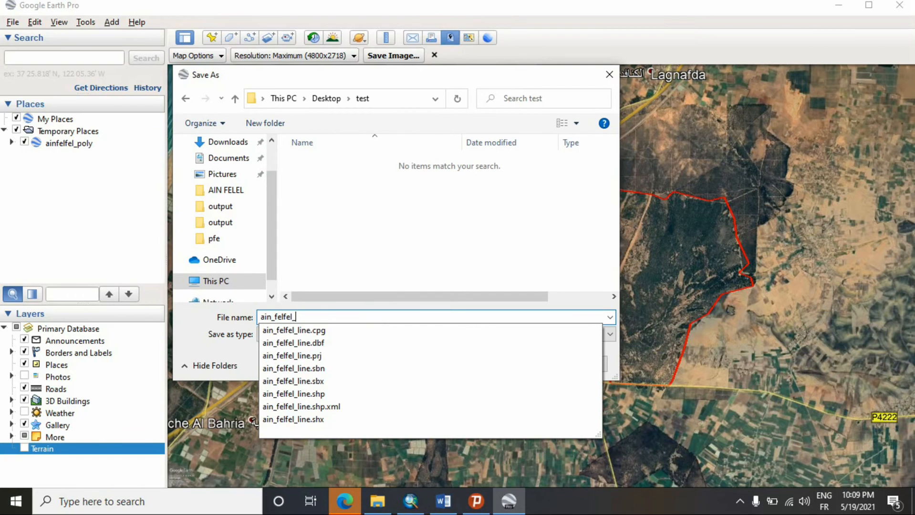
{"action": "left_click", "coordinate": [356, 316]}
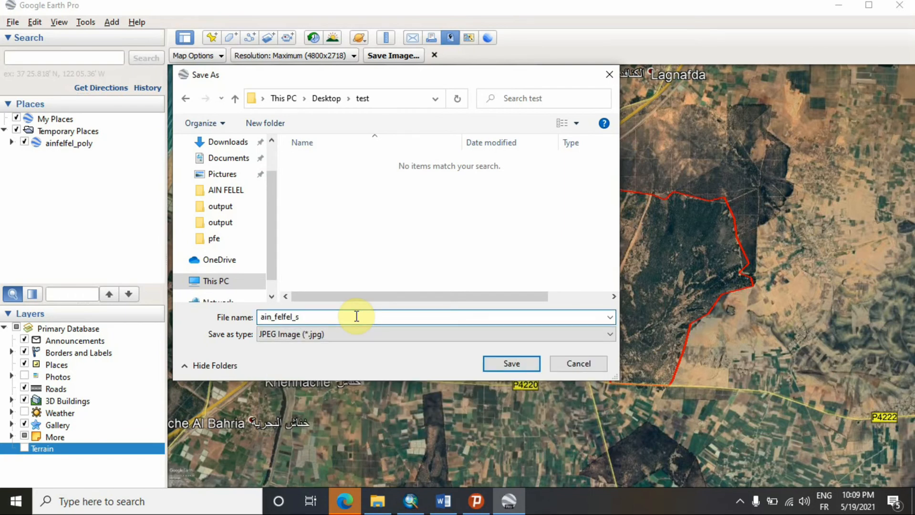
{"action": "left_click", "coordinate": [512, 363]}
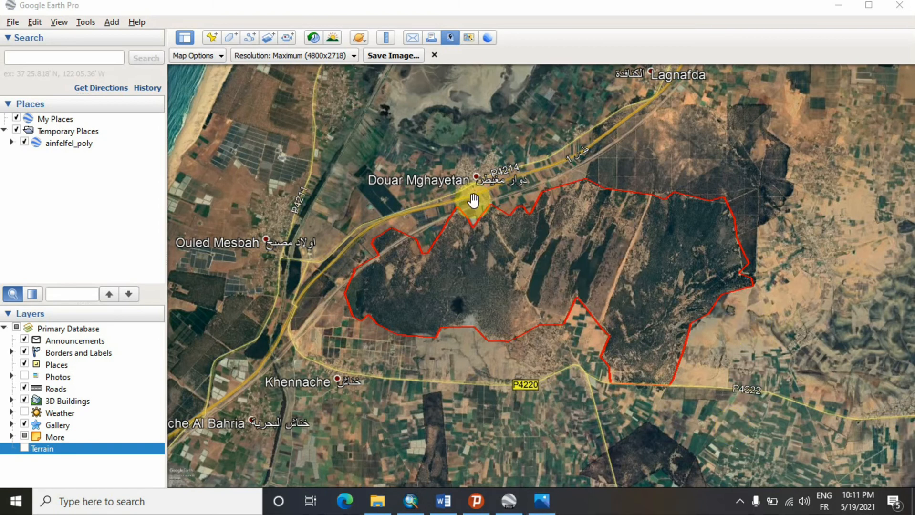
Step: Check the test folder for ain_felfel_satt.jpg and examine the exported image in Photos
{"action": "left_click", "coordinate": [374, 503]}
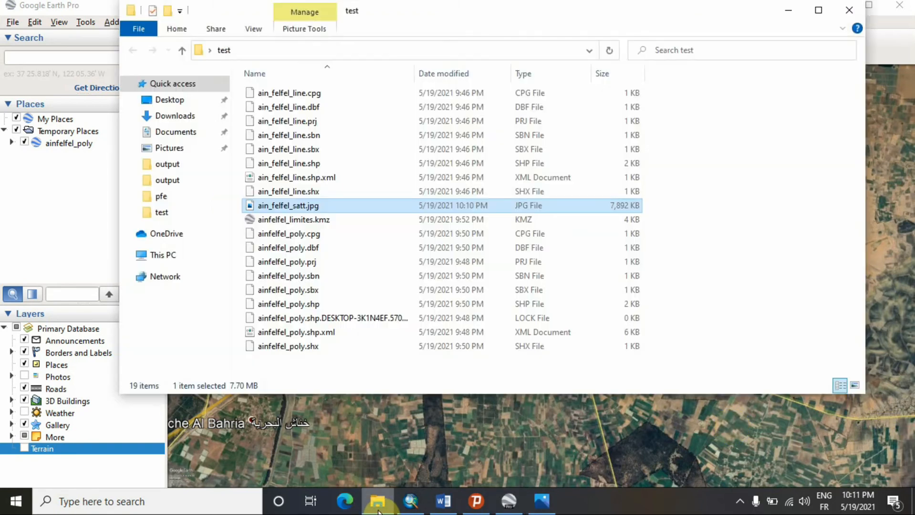
{"action": "left_click", "coordinate": [542, 501]}
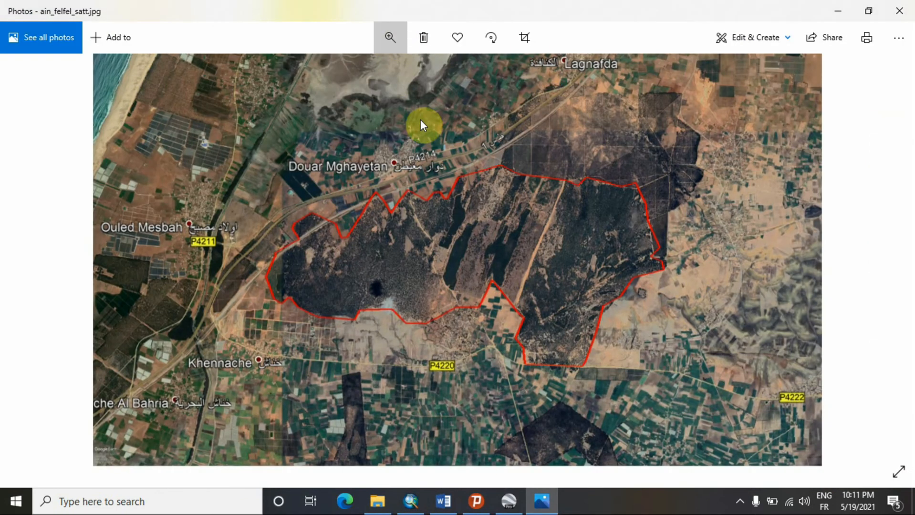
{"action": "mouse_move", "coordinate": [327, 74]}
{"action": "left_mouse_down"}
{"action": "mouse_move", "coordinate": [341, 77]}
{"action": "mouse_move", "coordinate": [320, 67]}
{"action": "mouse_move", "coordinate": [352, 81]}
{"action": "mouse_move", "coordinate": [326, 76]}
{"action": "left_mouse_up"}
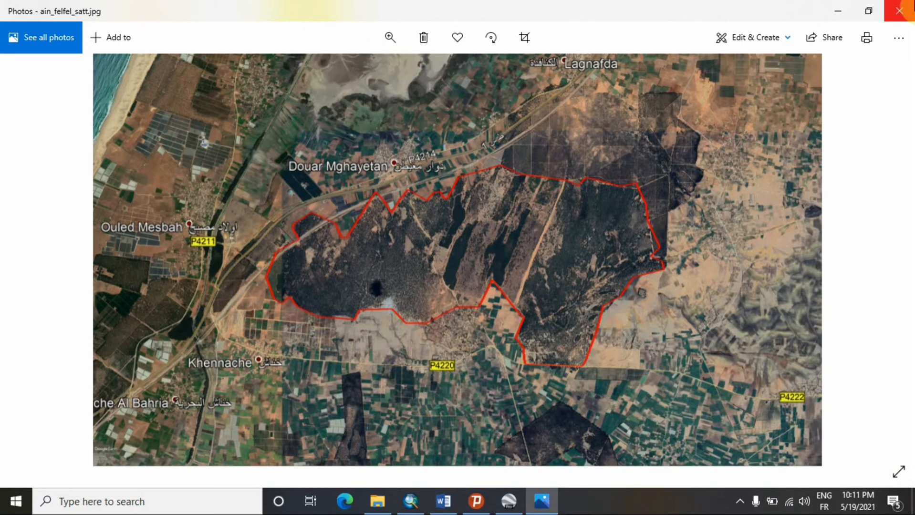
Step: Close the image preview, switch to ArcMap and open the Desktop's test folder in the Catalog
{"action": "left_click", "coordinate": [899, 10]}
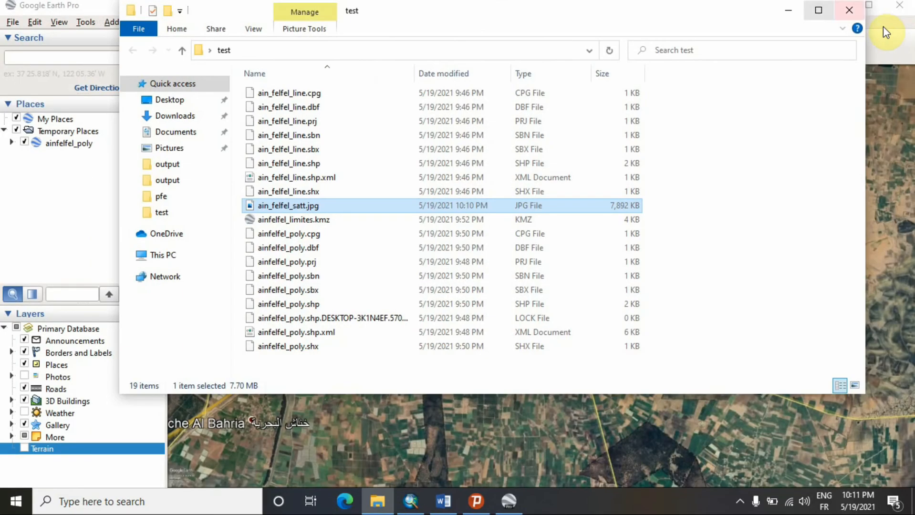
{"action": "key", "text": "alt+Tab"}
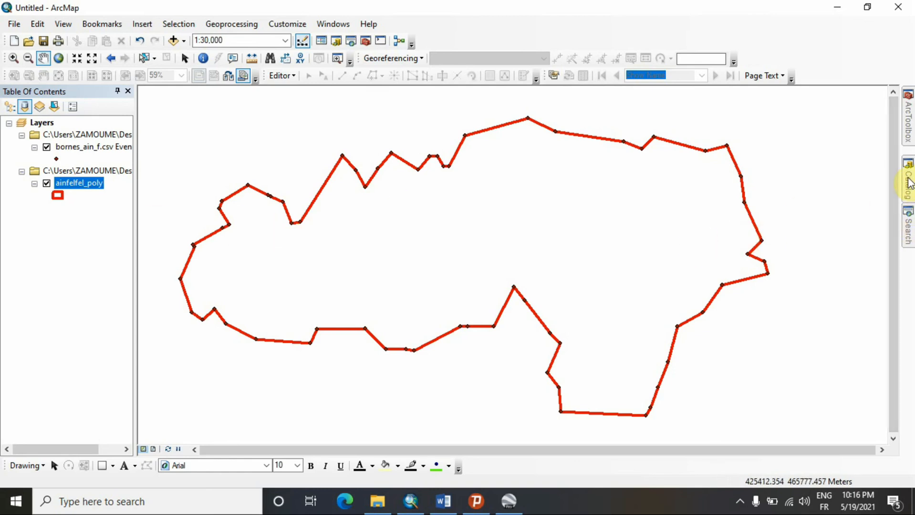
{"action": "left_click", "coordinate": [909, 184]}
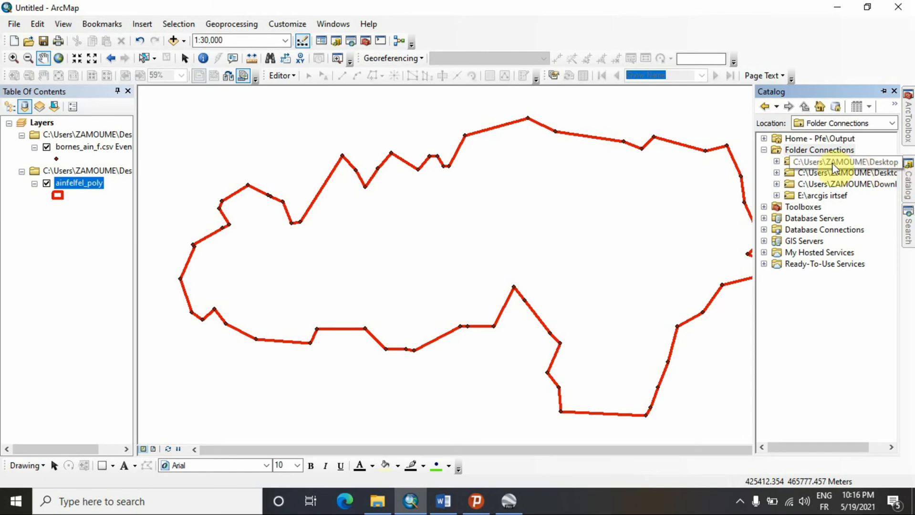
{"action": "double_click", "coordinate": [847, 164]}
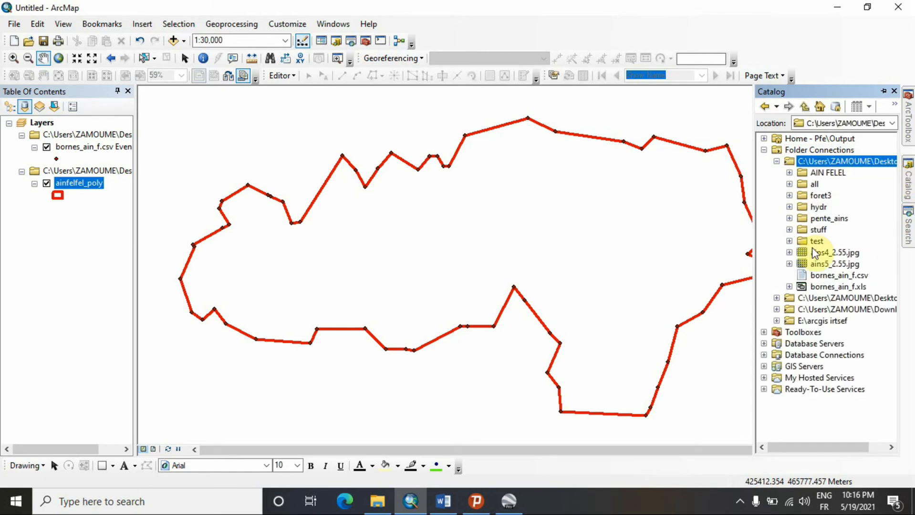
{"action": "double_click", "coordinate": [814, 243]}
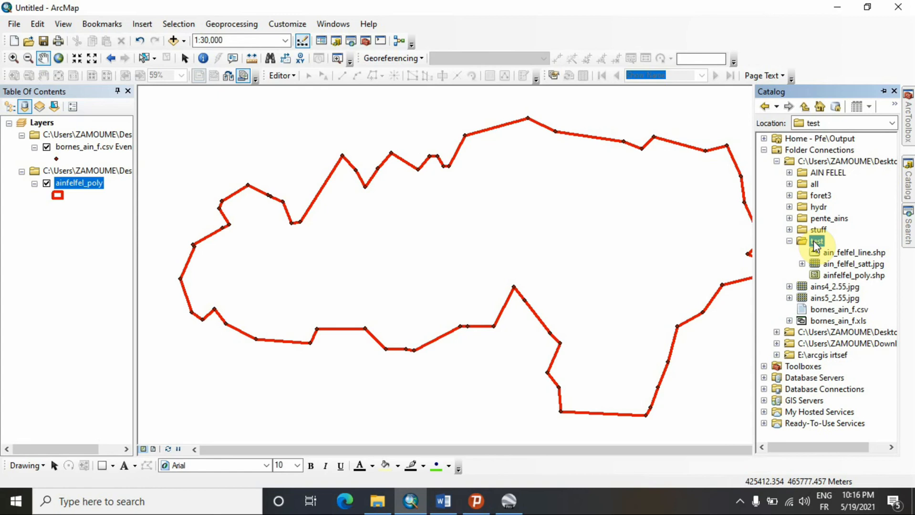
Step: Assign the Nord Maroc (degrees) coordinate system to ain_felfel_satt.jpg in its raster dataset properties
{"action": "left_click", "coordinate": [854, 269]}
{"action": "right_click", "coordinate": [851, 264]}
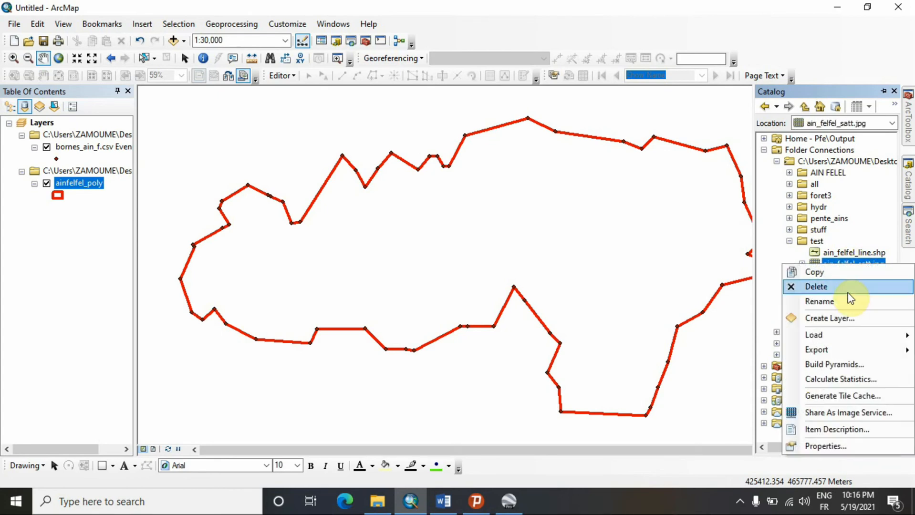
{"action": "left_click", "coordinate": [826, 443]}
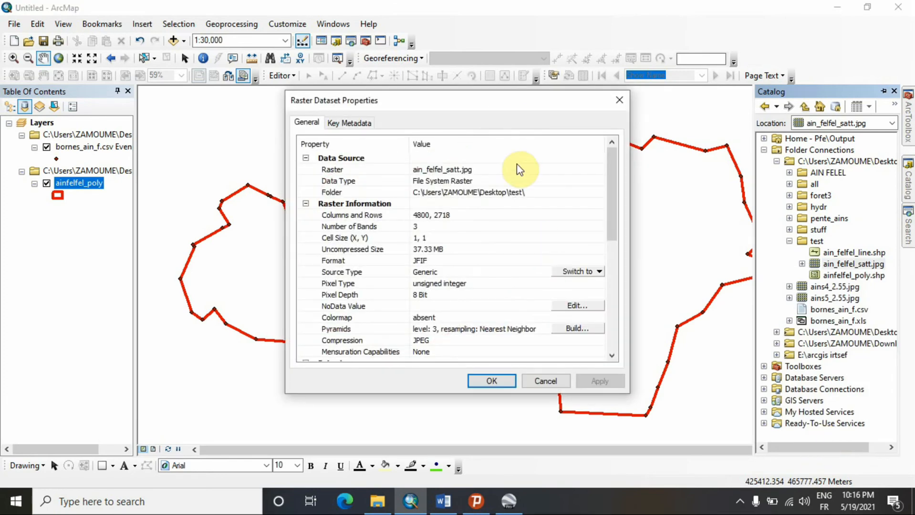
{"action": "scroll", "coordinate": [507, 239], "scroll_direction": "down", "scroll_amount": 5}
{"action": "left_click", "coordinate": [591, 249]}
{"action": "left_click", "coordinate": [420, 146]}
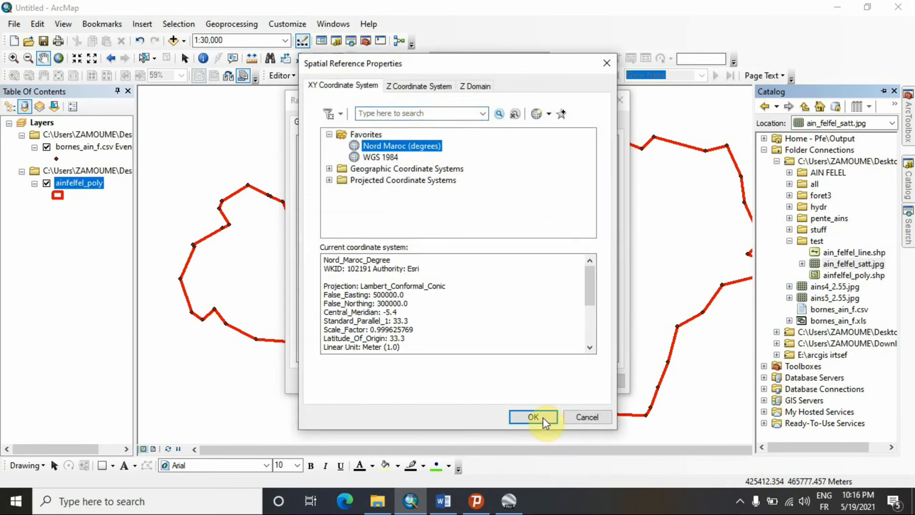
{"action": "left_click", "coordinate": [533, 417]}
{"action": "left_click", "coordinate": [494, 380]}
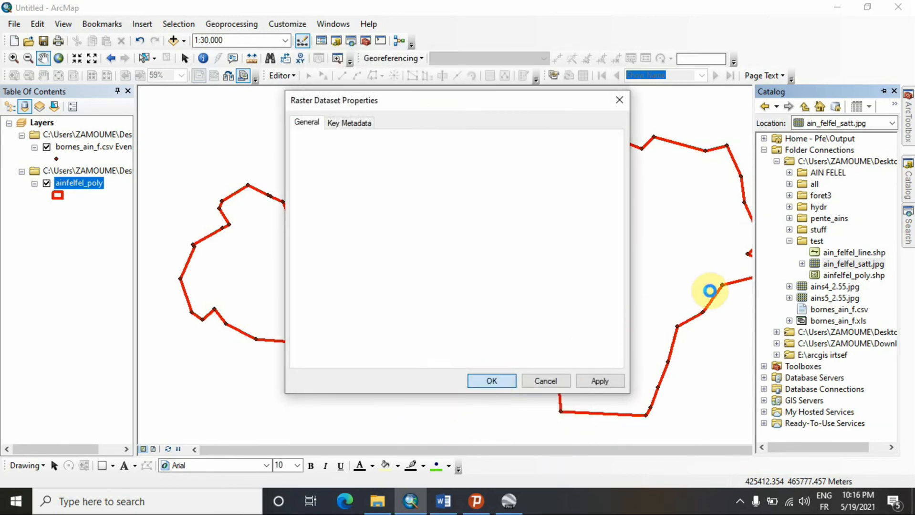
Step: Add ain_felfel_satt.jpg to the map as a layer and fit it to the display with Georeferencing
{"action": "left_click_drag", "start_coordinate": [839, 269], "coordinate": [388, 257]}
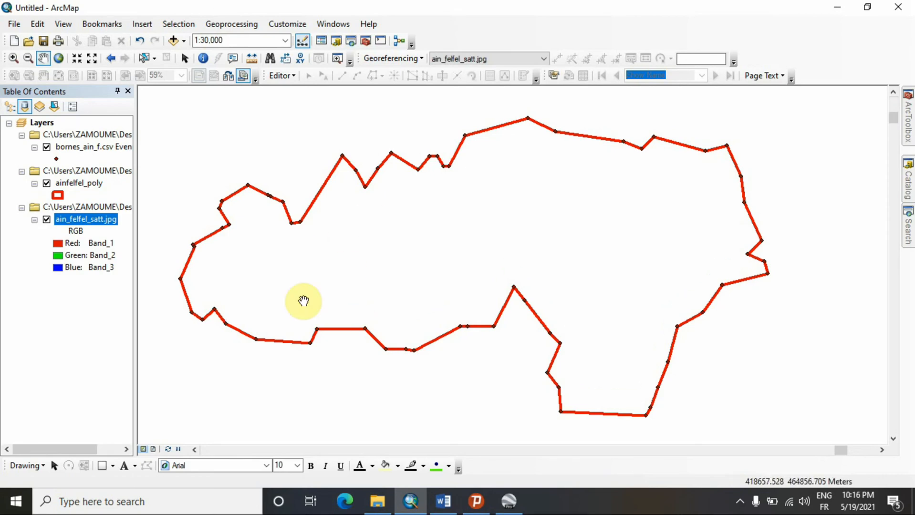
{"action": "left_click", "coordinate": [493, 60]}
{"action": "left_click", "coordinate": [493, 59]}
{"action": "left_click", "coordinate": [494, 59]}
{"action": "left_click", "coordinate": [494, 61]}
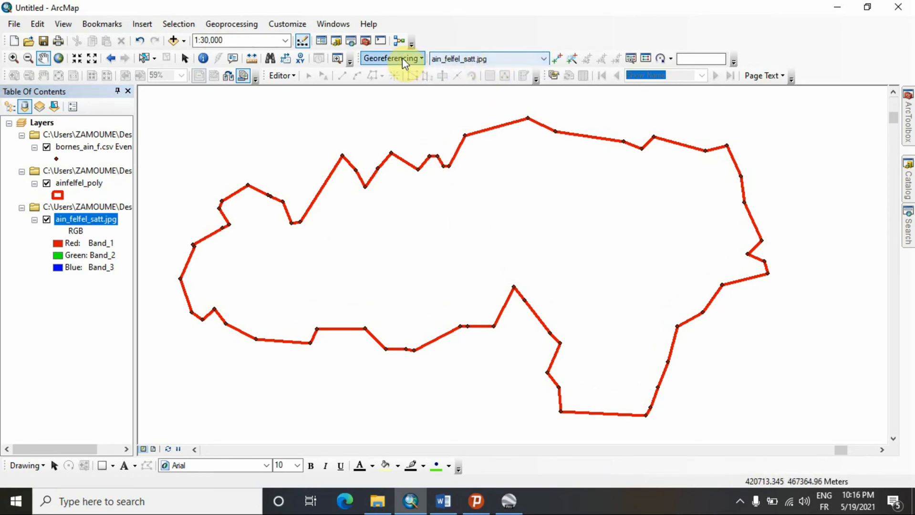
{"action": "left_click", "coordinate": [417, 59]}
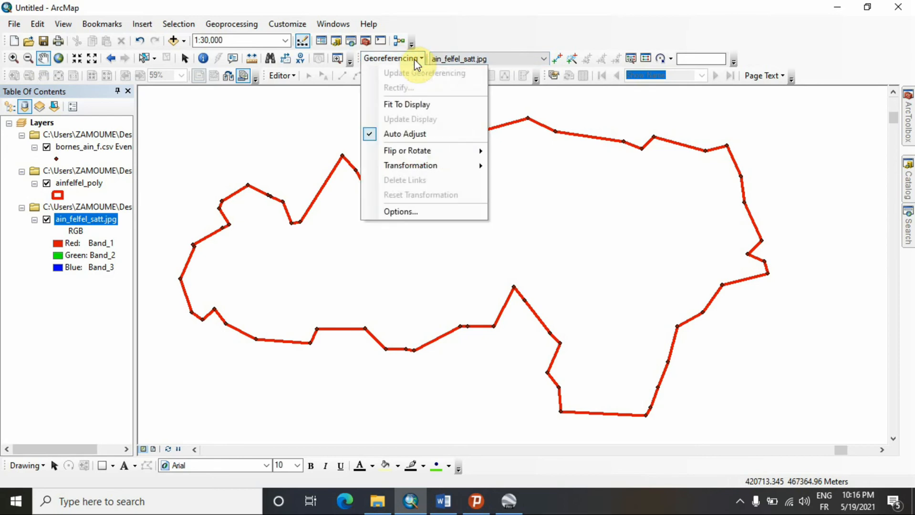
{"action": "left_click", "coordinate": [415, 107]}
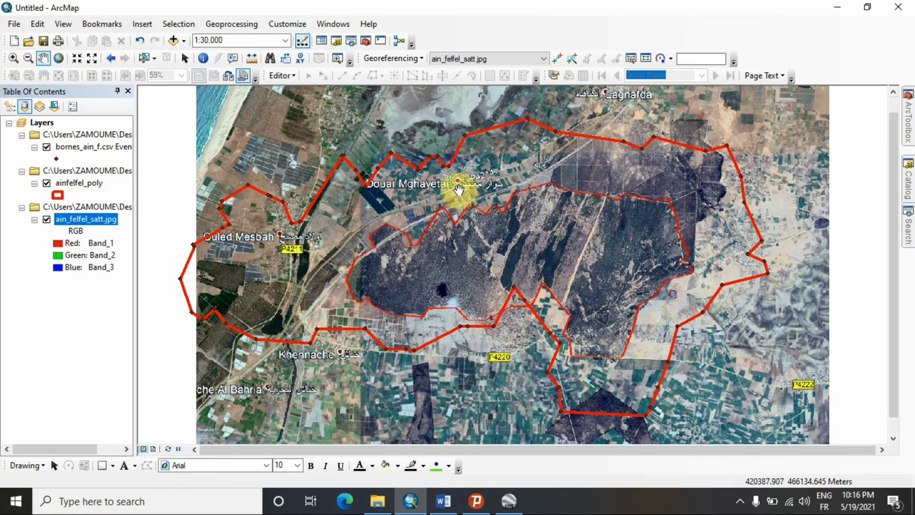
Step: Hide the bornes_ain_f.csv point layer and activate Add Control Points for the satellite image
{"action": "left_click", "coordinate": [46, 148]}
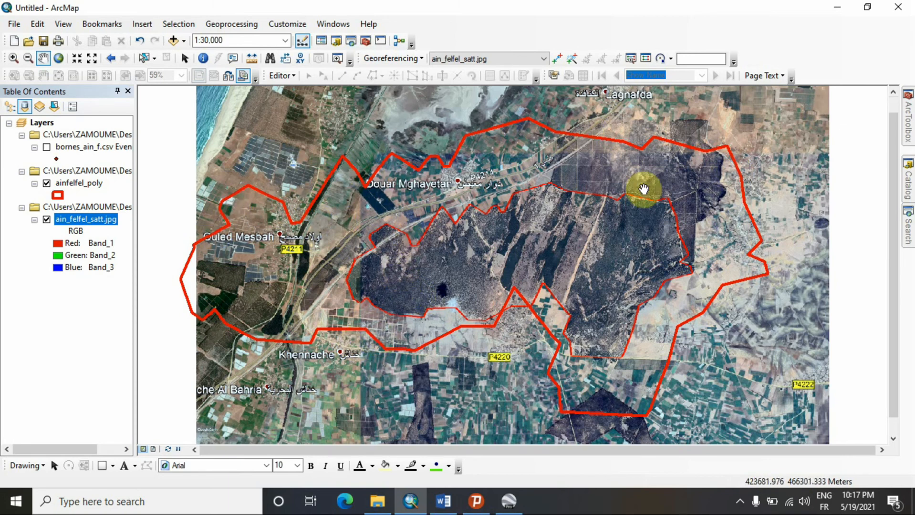
{"action": "left_click", "coordinate": [46, 184]}
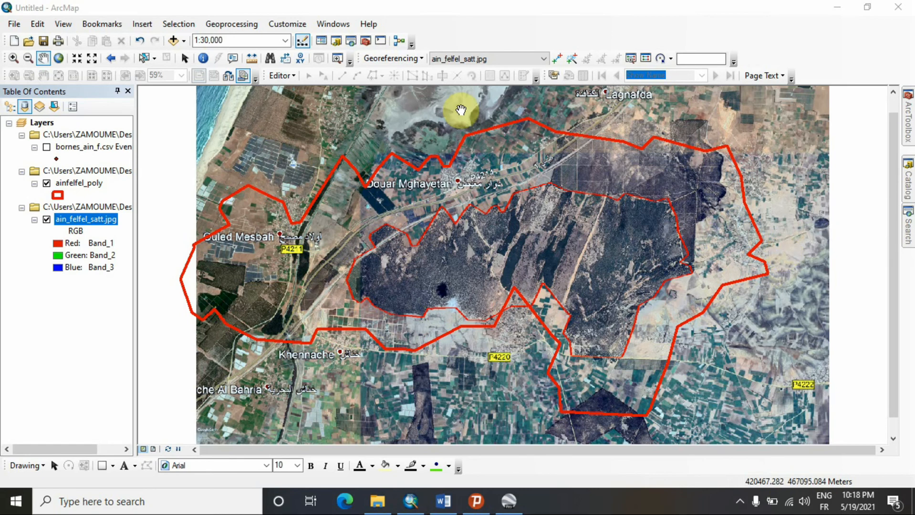
{"action": "left_click", "coordinate": [557, 59]}
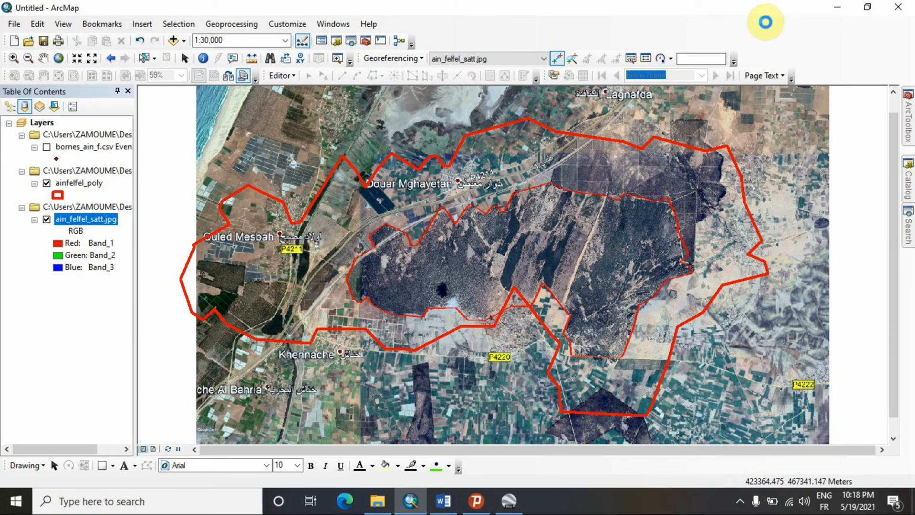
Step: Show the Snapping toolbar, enable point, end, vertex and edge snapping, and close the toolbar
{"action": "right_click", "coordinate": [747, 37]}
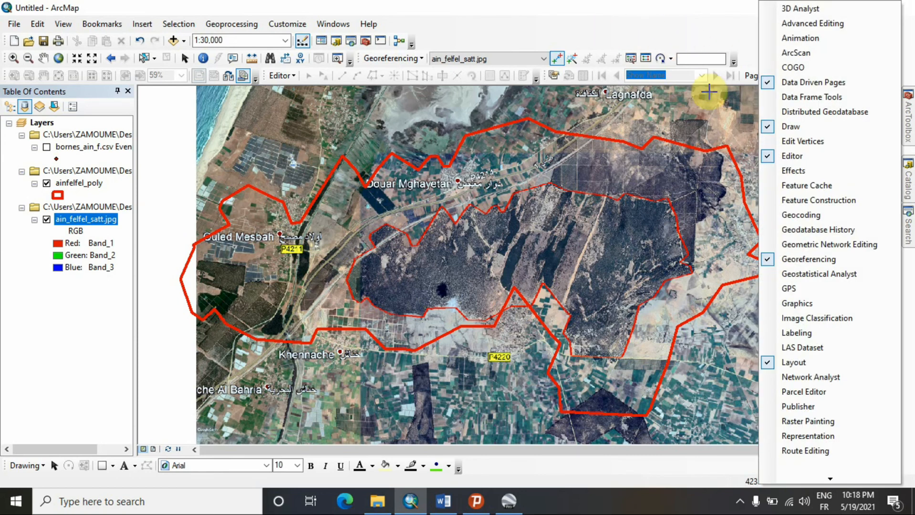
{"action": "mouse_move", "coordinate": [830, 479]}
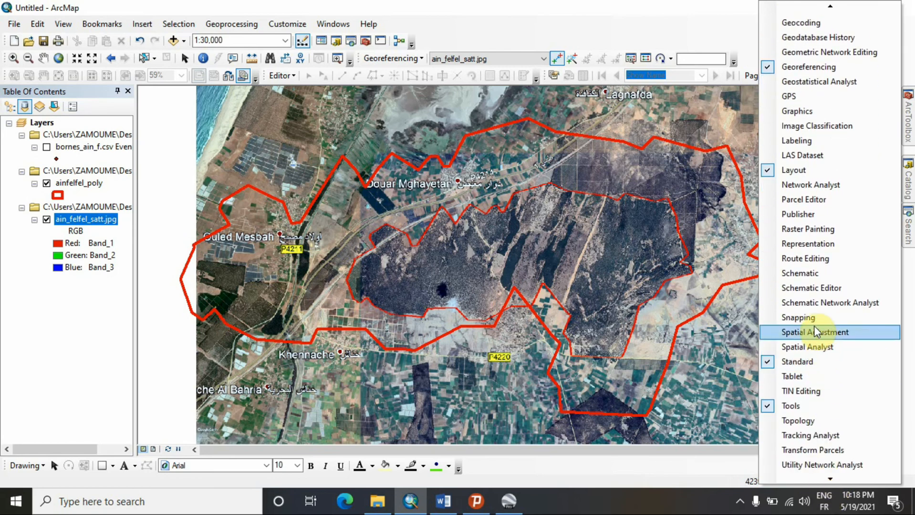
{"action": "left_click", "coordinate": [811, 318]}
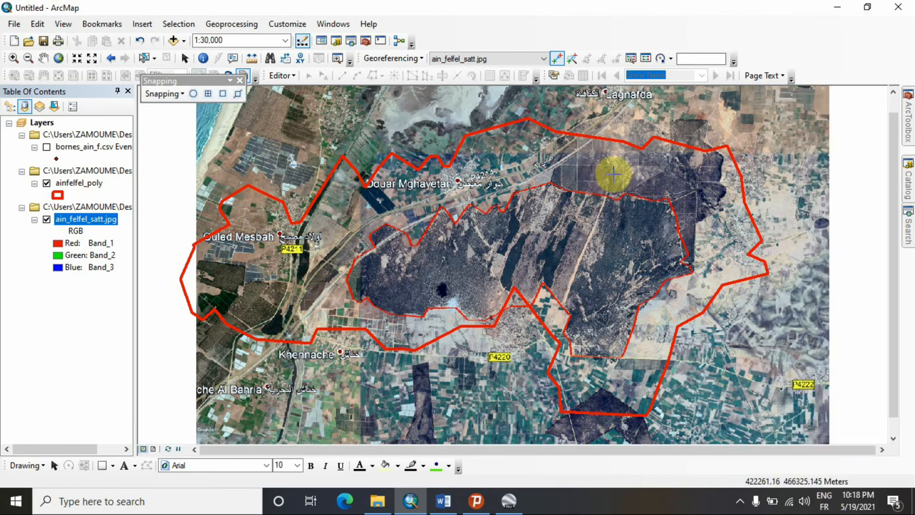
{"action": "left_click", "coordinate": [194, 94]}
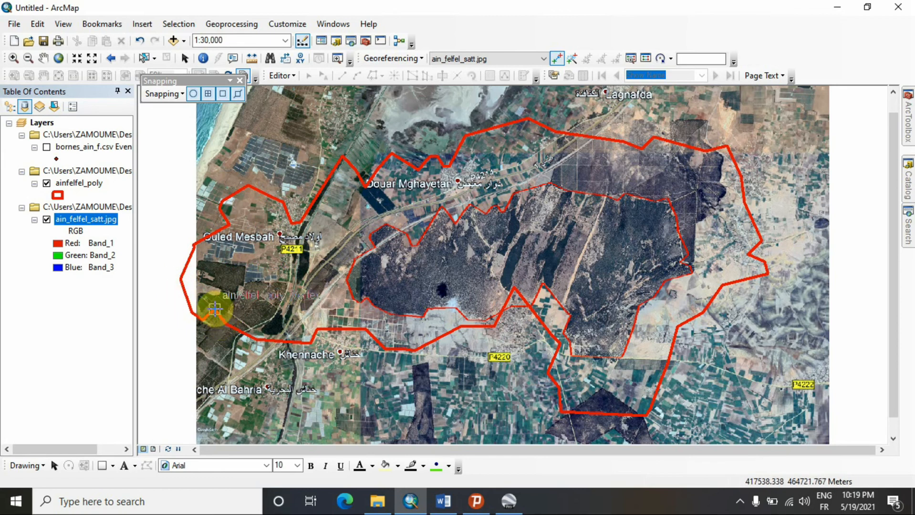
{"action": "left_click", "coordinate": [231, 79]}
{"action": "left_click", "coordinate": [240, 80]}
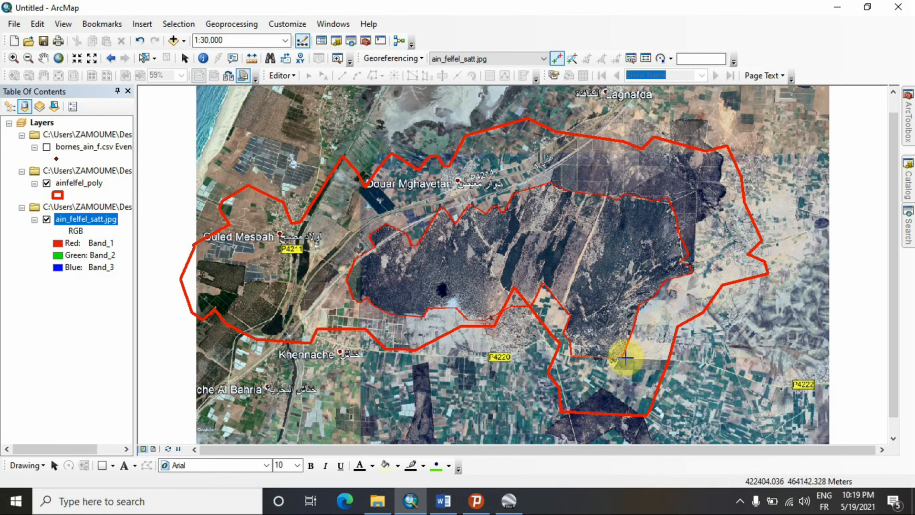
Step: Link the southeastern corner of the image's red boundary to the matching southeastern vertex of ainfelfel_poly with a control point
{"action": "scroll", "coordinate": [621, 363], "scroll_direction": "down", "scroll_amount": 8}
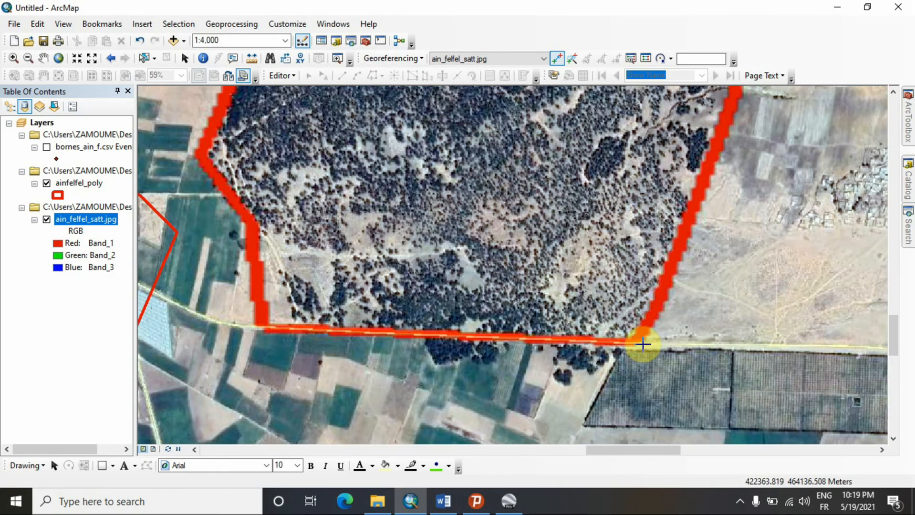
{"action": "scroll", "coordinate": [643, 345], "scroll_direction": "up", "scroll_amount": 1}
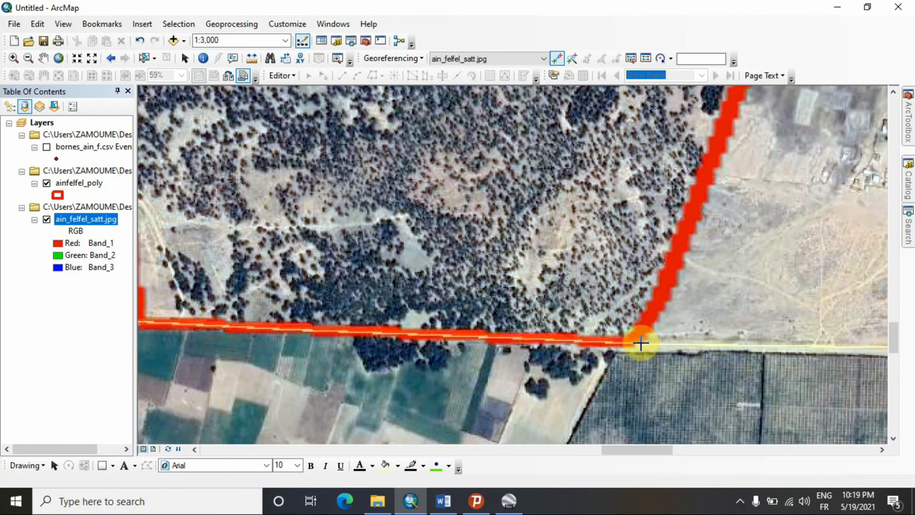
{"action": "left_click", "coordinate": [635, 338]}
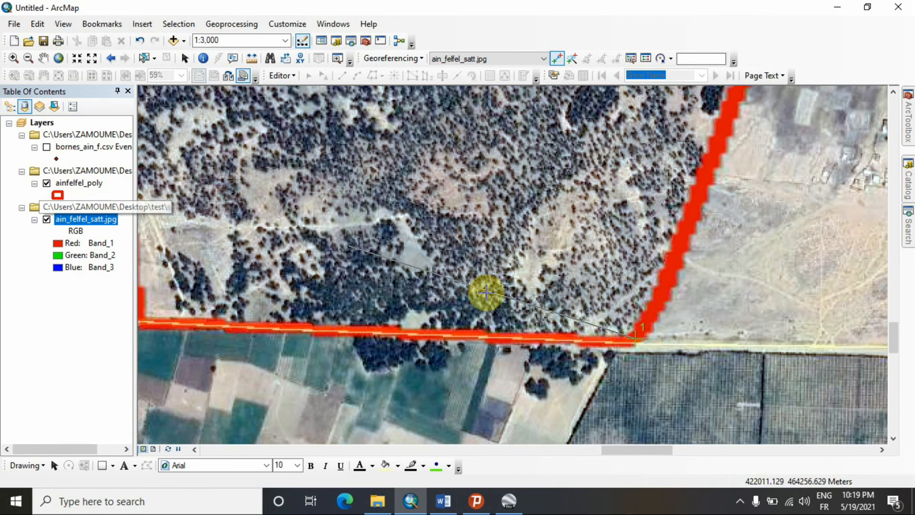
{"action": "left_click", "coordinate": [82, 186]}
{"action": "right_click", "coordinate": [82, 187]}
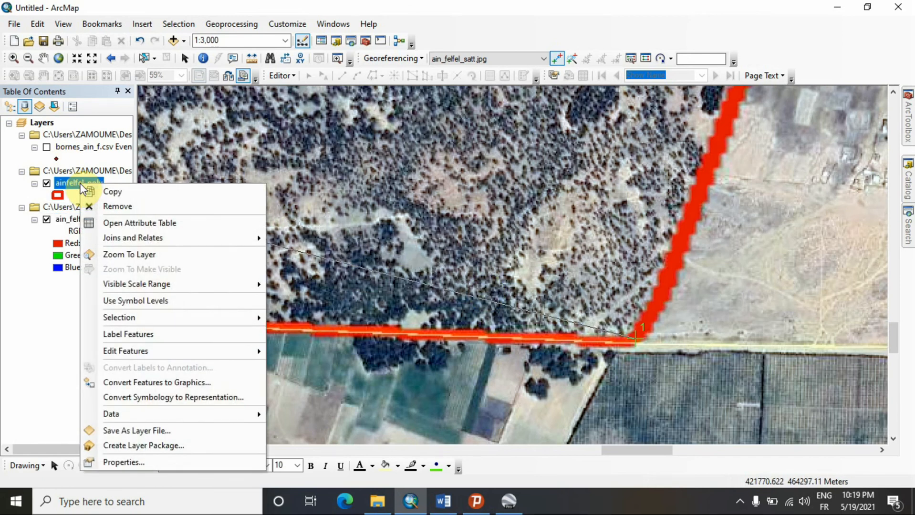
{"action": "left_click", "coordinate": [154, 255]}
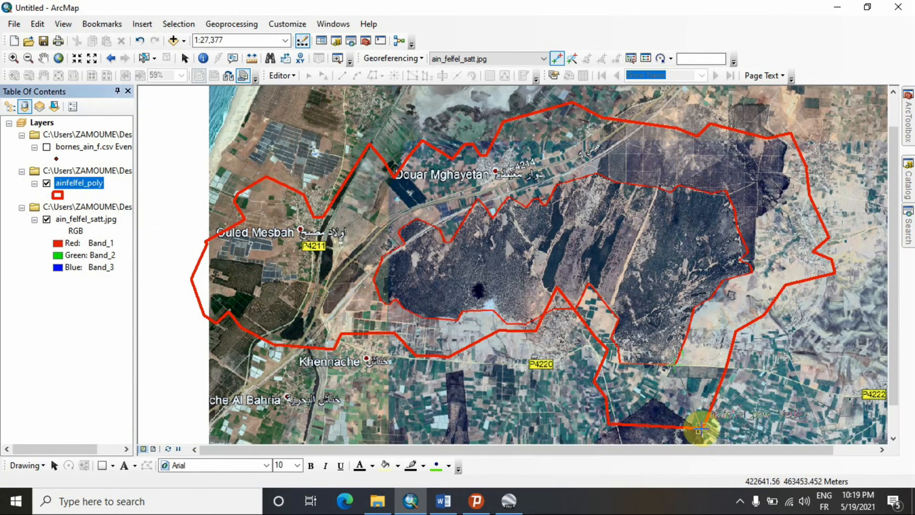
{"action": "scroll", "coordinate": [701, 428], "scroll_direction": "up", "scroll_amount": 3}
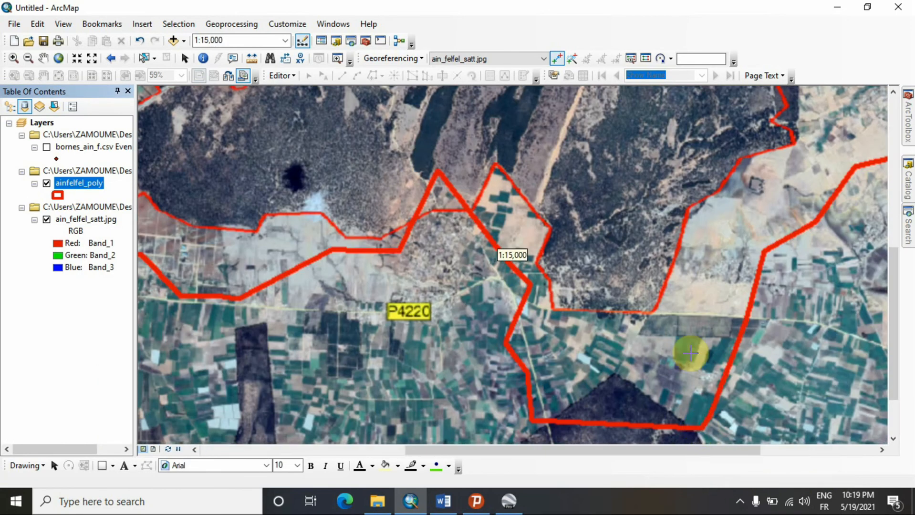
{"action": "left_click", "coordinate": [652, 315]}
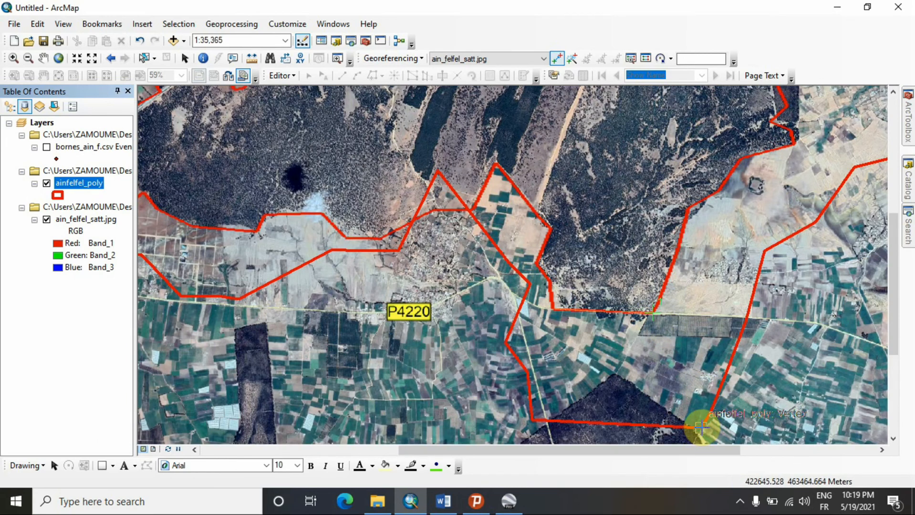
{"action": "left_click", "coordinate": [700, 428]}
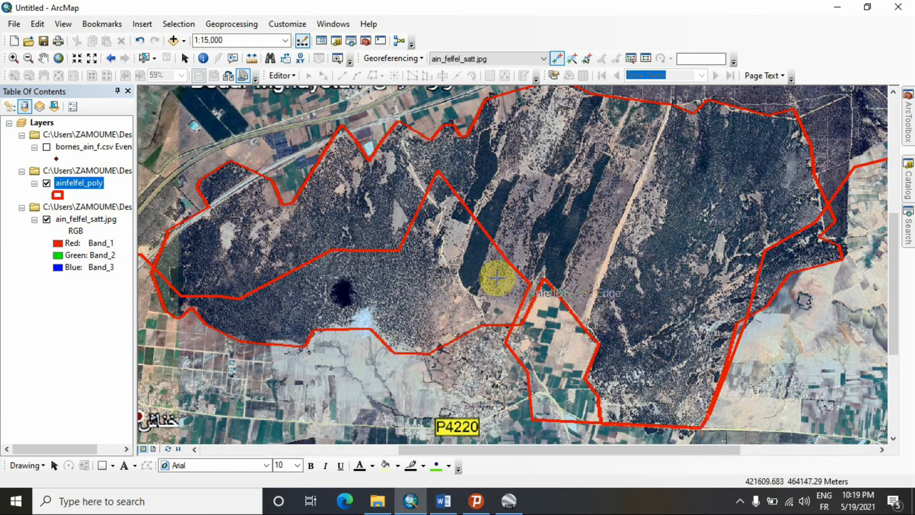
Step: Link the northwestern peak of the image's red boundary to the matching vertex of ainfelfel_poly with a second control point
{"action": "scroll", "coordinate": [596, 216], "scroll_direction": "up", "scroll_amount": 2}
{"action": "scroll", "coordinate": [632, 218], "scroll_direction": "down", "scroll_amount": 2}
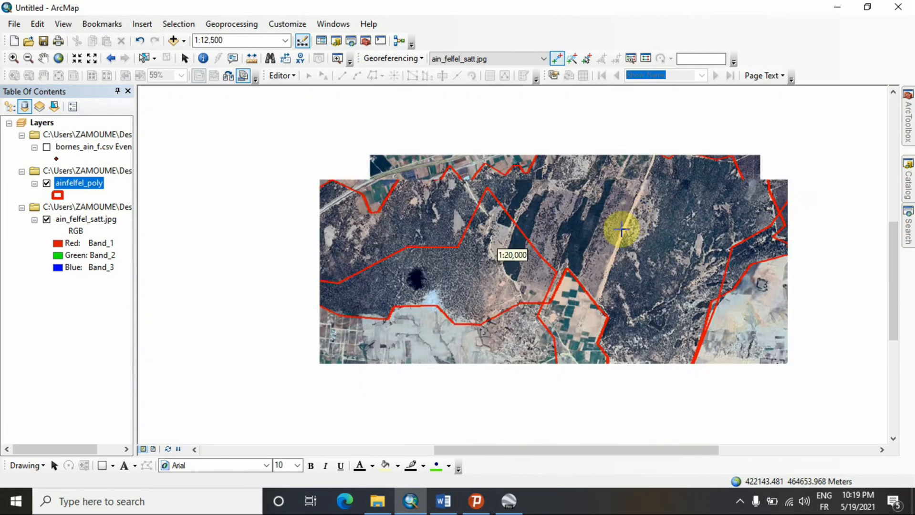
{"action": "scroll", "coordinate": [632, 218], "scroll_direction": "down", "scroll_amount": 1}
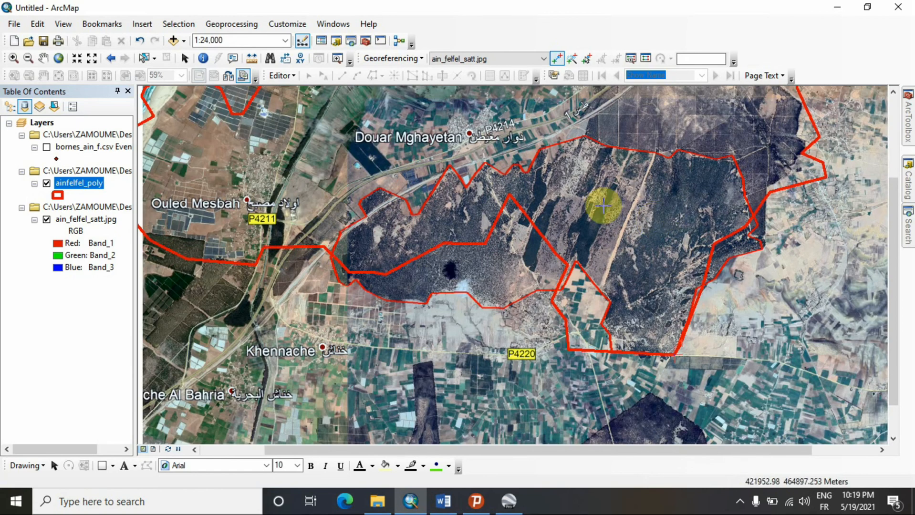
{"action": "left_click_drag", "start_coordinate": [570, 197], "coordinate": [673, 260]}
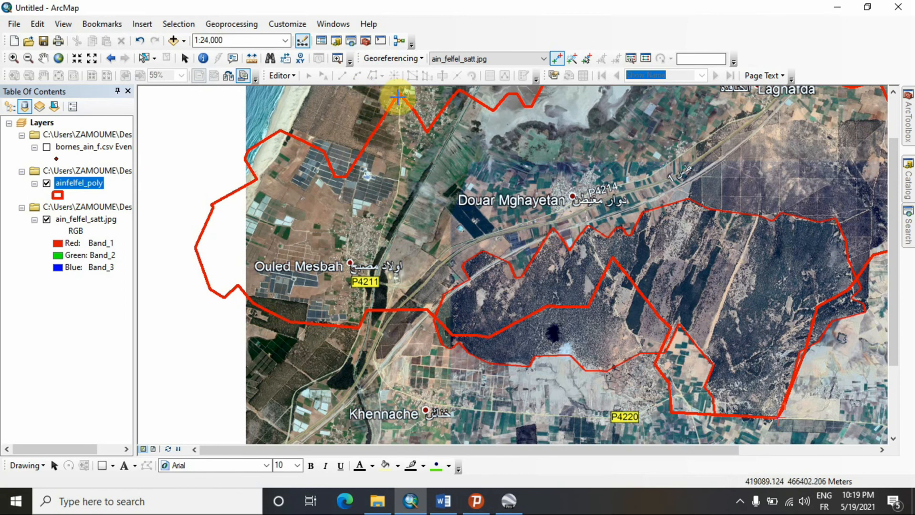
{"action": "scroll", "coordinate": [553, 229], "scroll_direction": "up", "scroll_amount": 6}
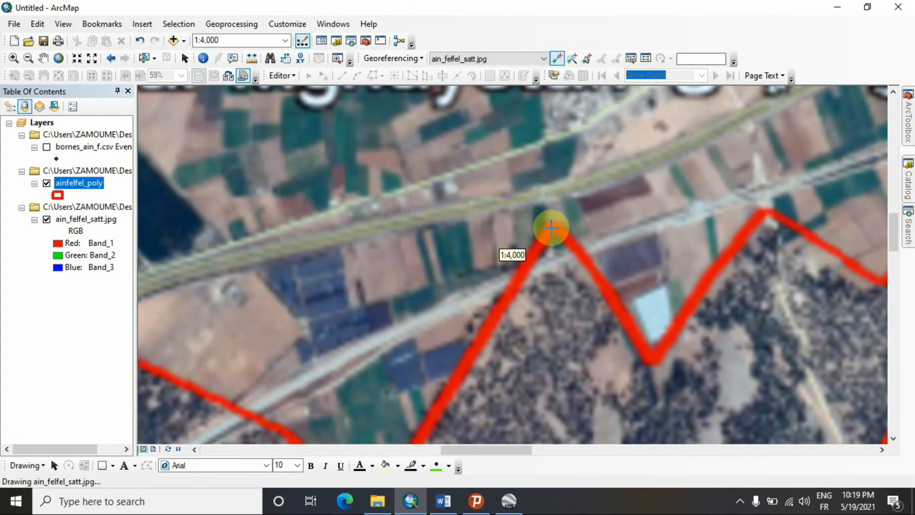
{"action": "scroll", "coordinate": [551, 228], "scroll_direction": "up", "scroll_amount": 1}
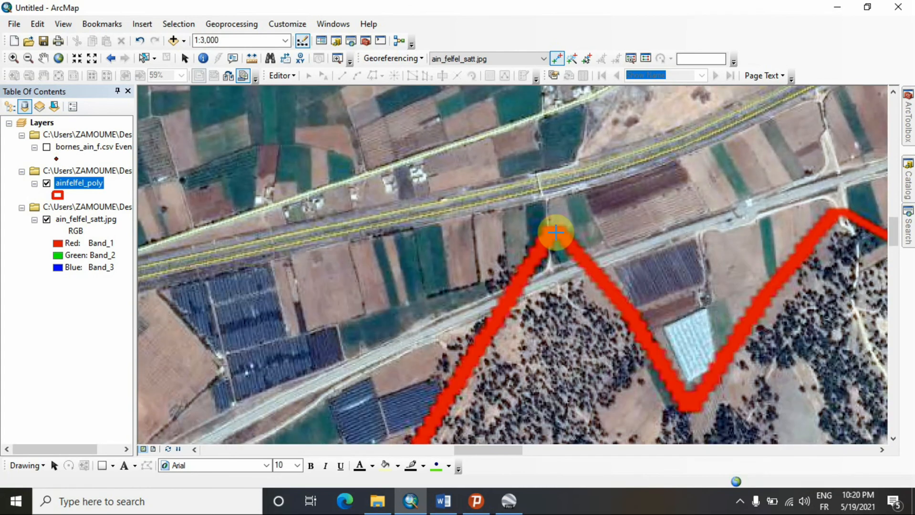
{"action": "left_click", "coordinate": [555, 232]}
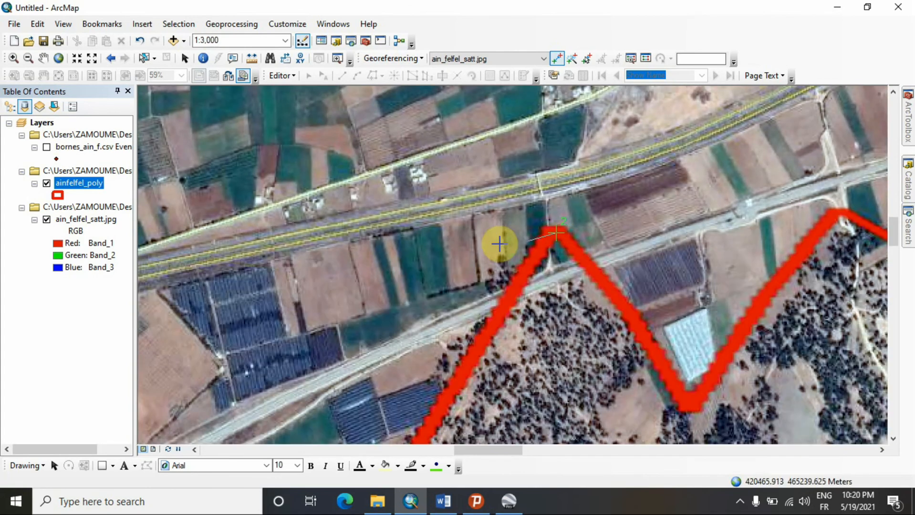
{"action": "right_click", "coordinate": [70, 182]}
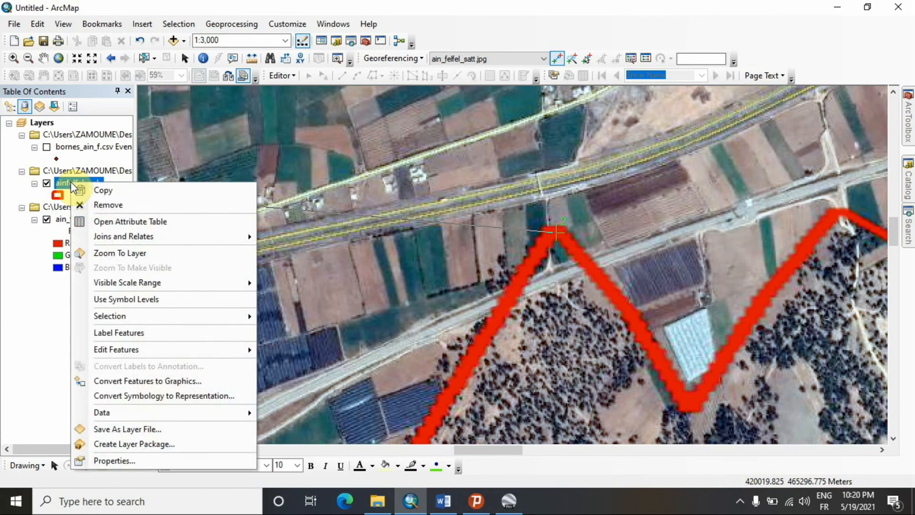
{"action": "left_click", "coordinate": [130, 255]}
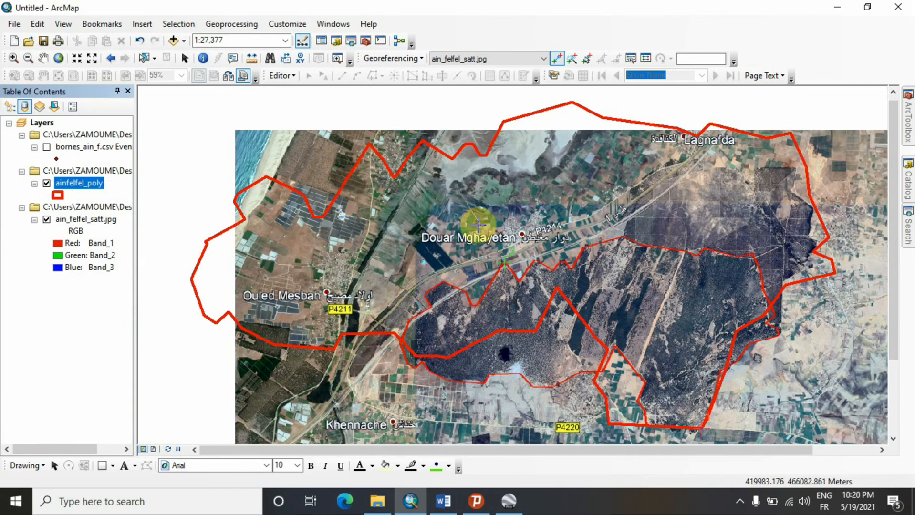
{"action": "left_click", "coordinate": [368, 146]}
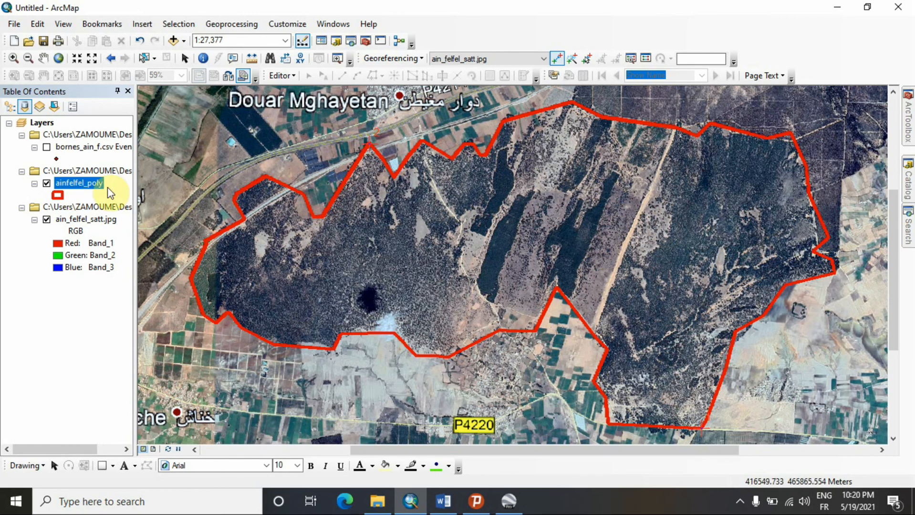
Step: Set the outline color of the ainfelfel_poly symbol to yellow
{"action": "left_click", "coordinate": [55, 194]}
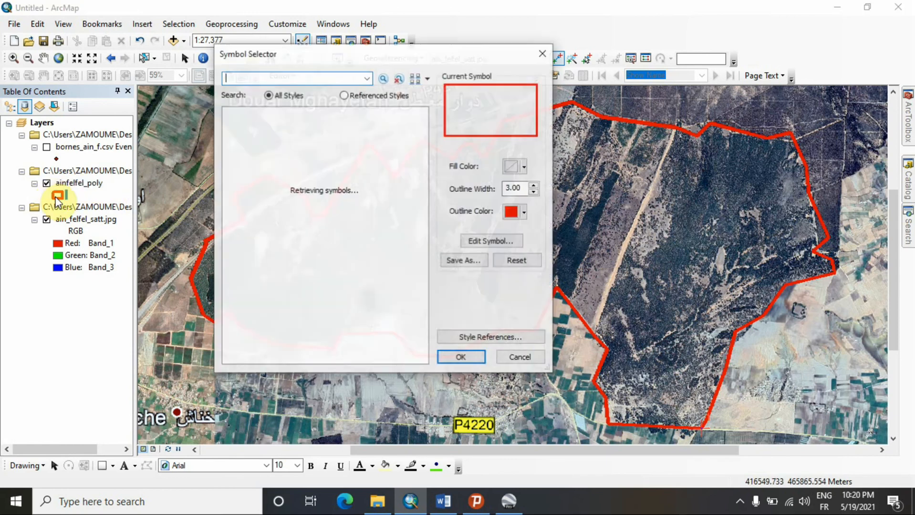
{"action": "left_click", "coordinate": [525, 212]}
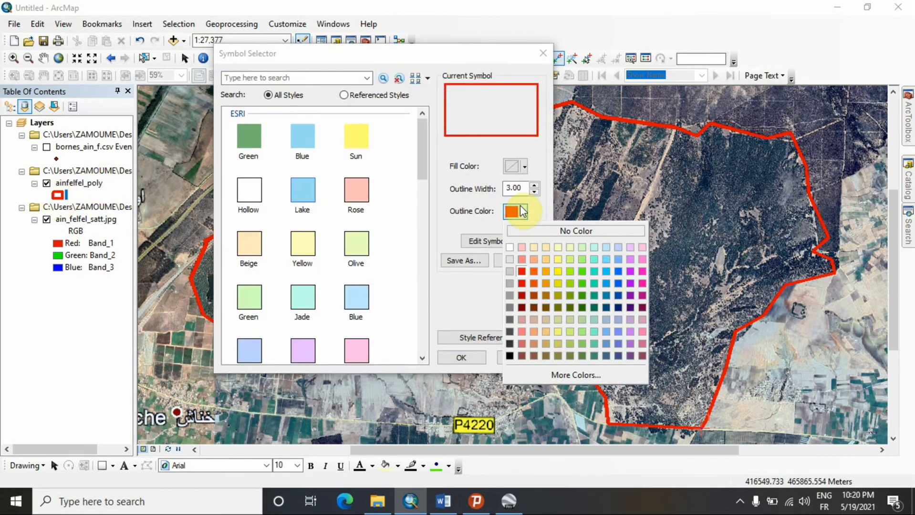
{"action": "left_click", "coordinate": [560, 269]}
{"action": "left_click", "coordinate": [460, 359]}
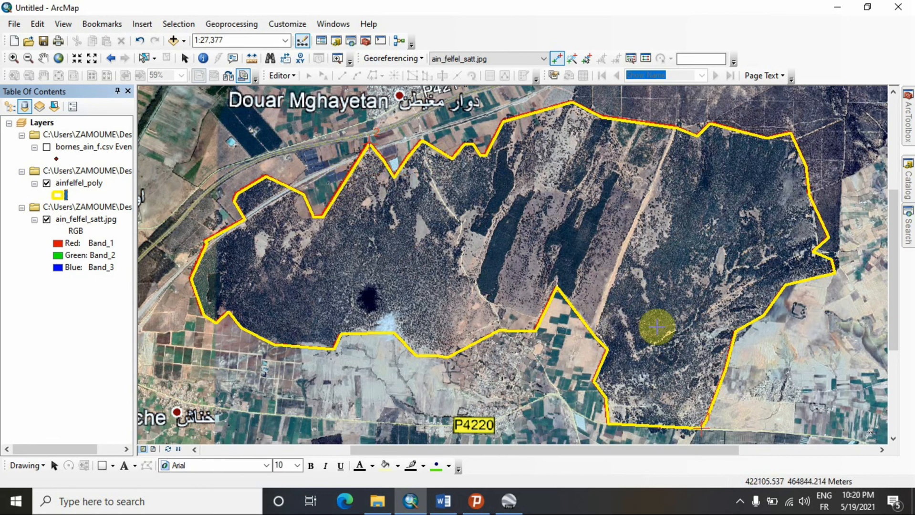
Step: Link the western corner of the image's red boundary beside the road to the matching ainfelfel_poly vertex with a control point
{"action": "left_click_drag", "start_coordinate": [650, 327], "coordinate": [663, 276]}
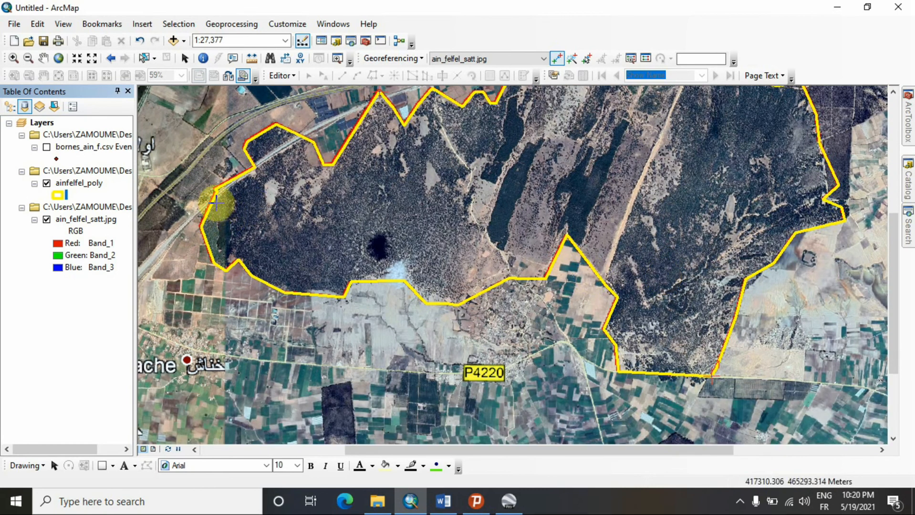
{"action": "scroll", "coordinate": [206, 193], "scroll_direction": "up", "scroll_amount": 3}
{"action": "scroll", "coordinate": [206, 194], "scroll_direction": "up", "scroll_amount": 4}
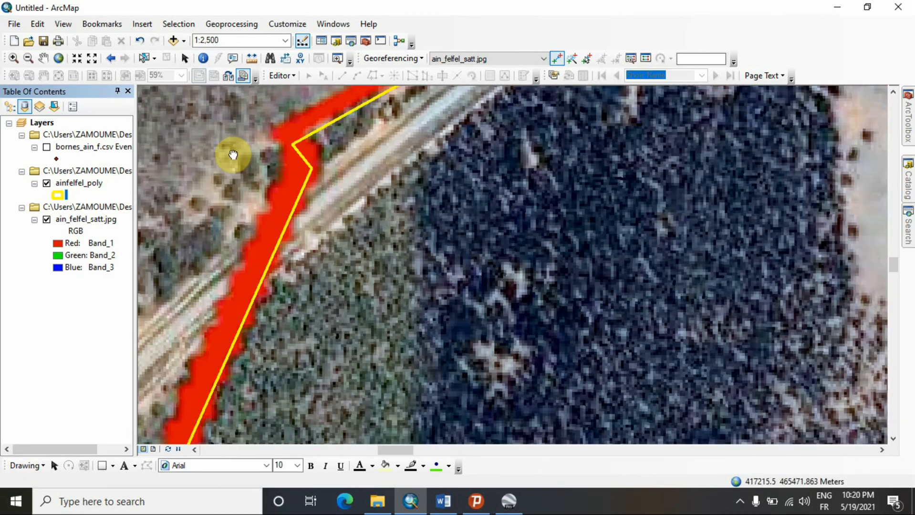
{"action": "left_click_drag", "start_coordinate": [233, 151], "coordinate": [240, 210]}
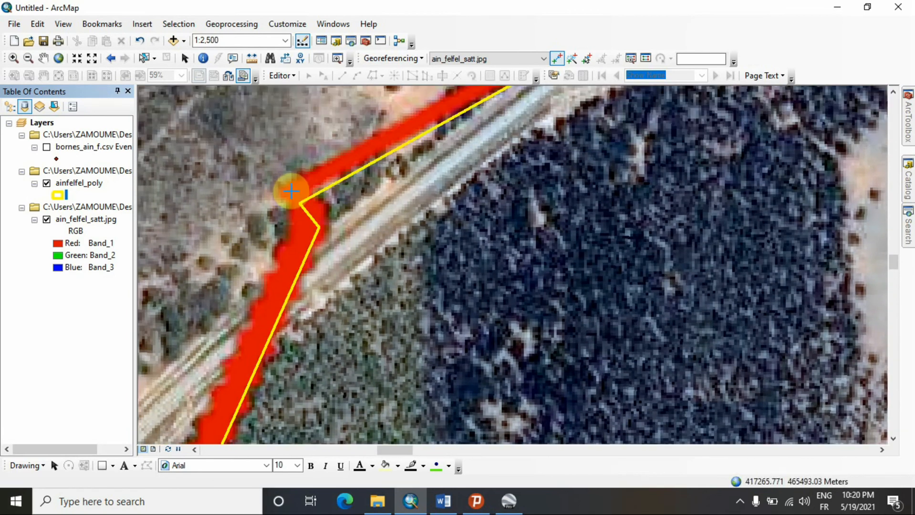
{"action": "left_click", "coordinate": [290, 191]}
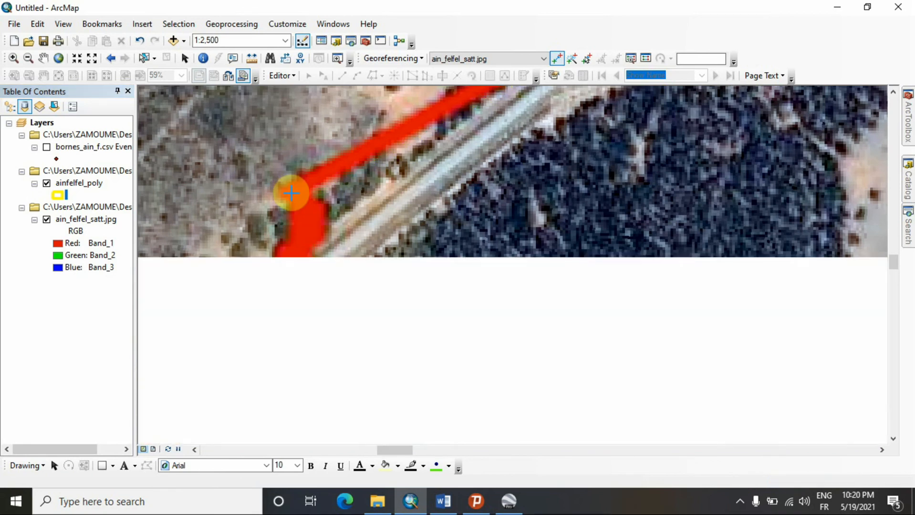
{"action": "left_click", "coordinate": [302, 205]}
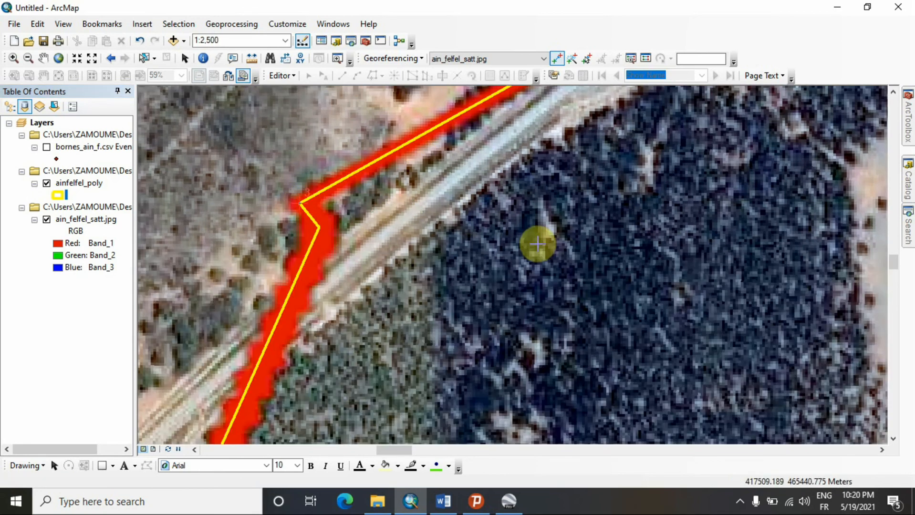
Step: Link the northernmost peak of the image's red boundary to the matching northern vertex of ainfelfel_poly with a control point
{"action": "left_click_drag", "start_coordinate": [537, 246], "coordinate": [286, 300]}
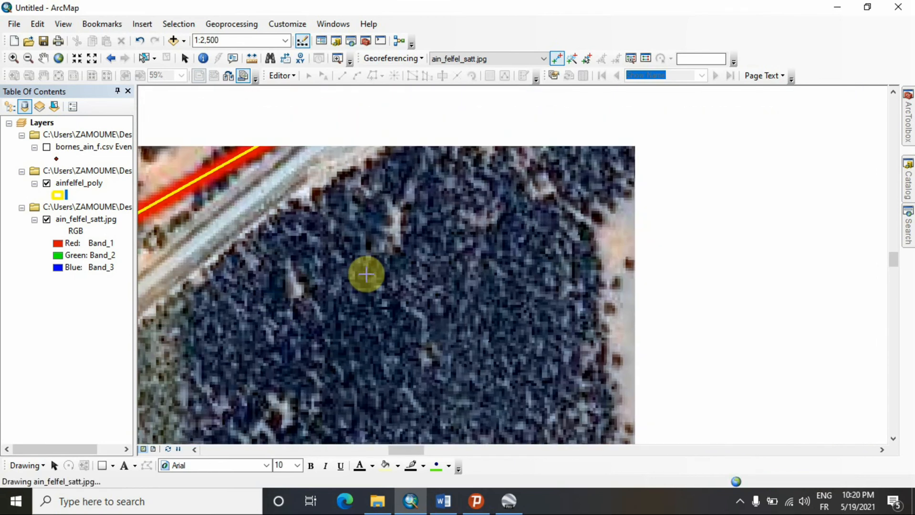
{"action": "scroll", "coordinate": [513, 271], "scroll_direction": "up", "scroll_amount": 5}
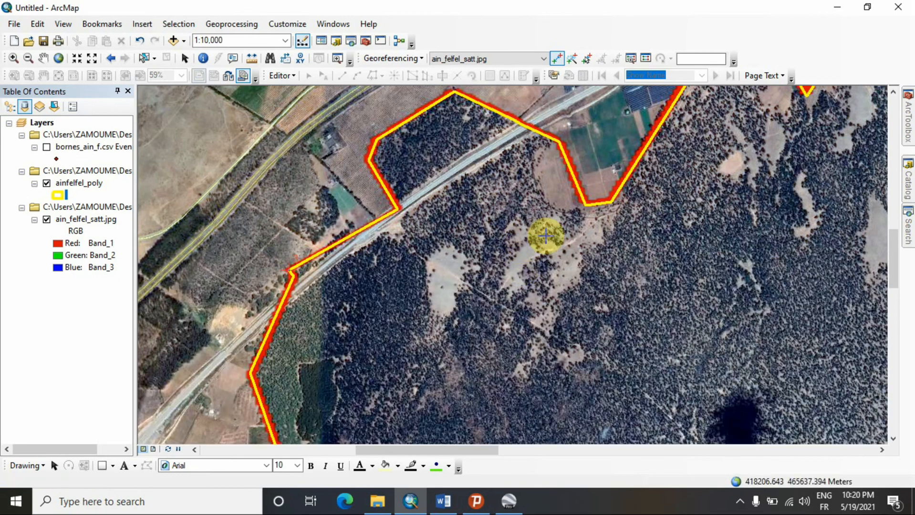
{"action": "left_click_drag", "start_coordinate": [627, 251], "coordinate": [302, 282]}
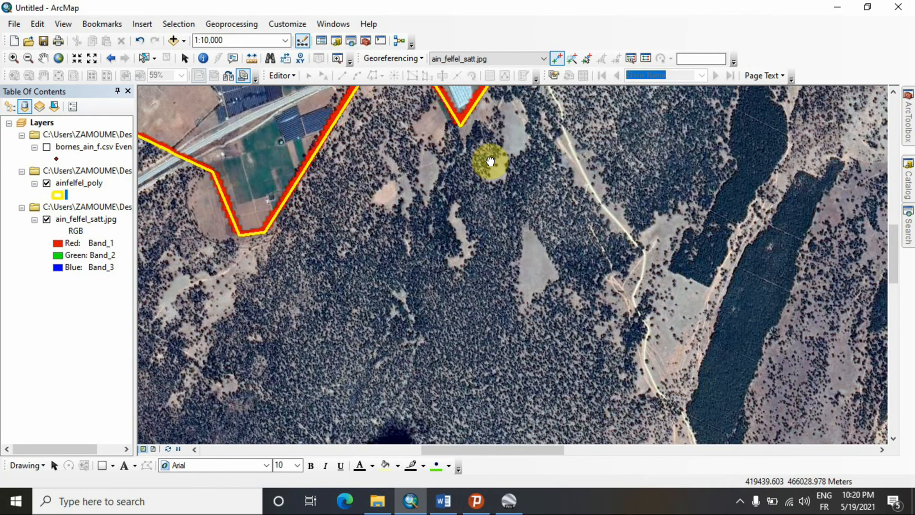
{"action": "left_click_drag", "start_coordinate": [491, 161], "coordinate": [482, 276]}
{"action": "left_click_drag", "start_coordinate": [661, 228], "coordinate": [164, 267]}
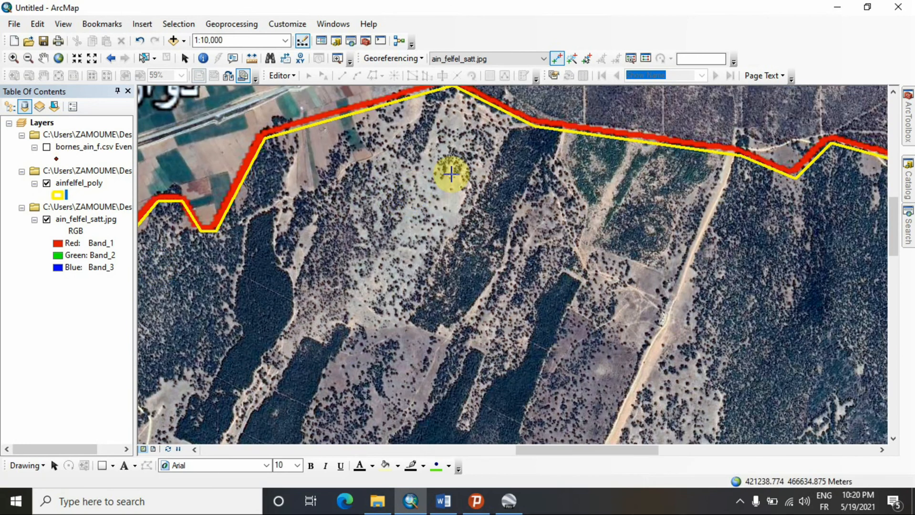
{"action": "left_click_drag", "start_coordinate": [451, 174], "coordinate": [447, 260]}
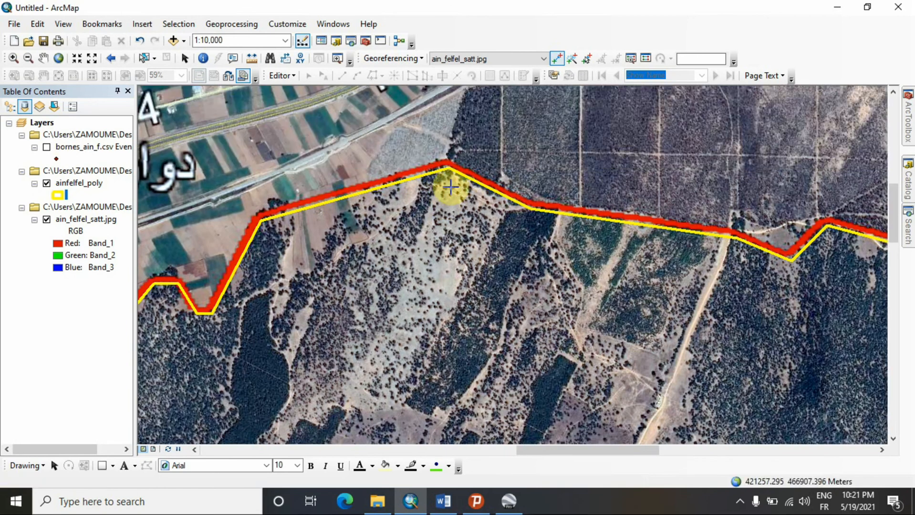
{"action": "scroll", "coordinate": [447, 169], "scroll_direction": "up", "scroll_amount": 2}
{"action": "scroll", "coordinate": [444, 159], "scroll_direction": "down", "scroll_amount": 2}
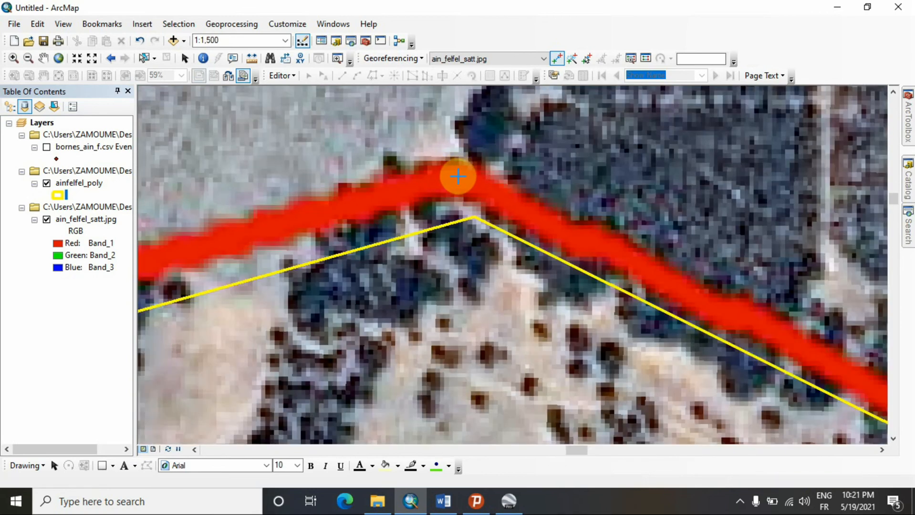
{"action": "left_click", "coordinate": [457, 177]}
{"action": "left_click", "coordinate": [473, 218]}
{"action": "scroll", "coordinate": [439, 298], "scroll_direction": "up", "scroll_amount": 3}
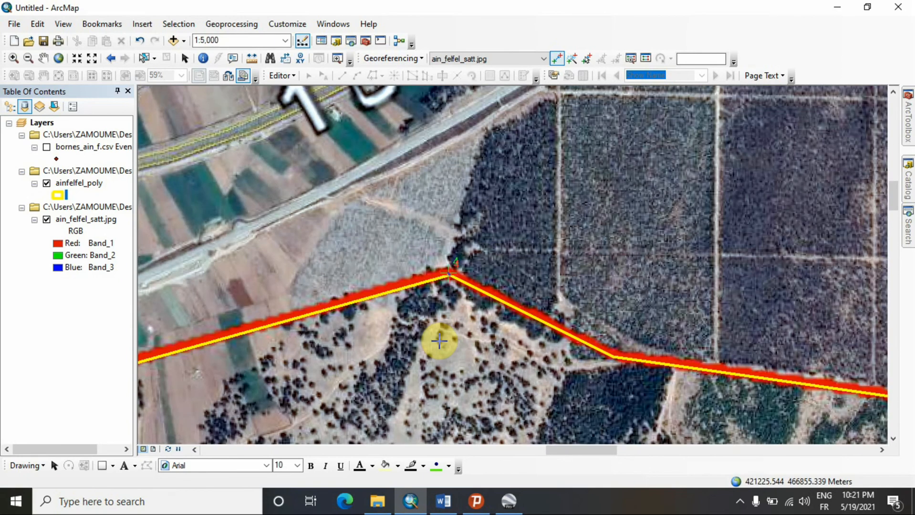
Step: Check the image's fit along the polygon, examine the residuals and total RMS error in the link table, and close the table
{"action": "left_click_drag", "start_coordinate": [457, 373], "coordinate": [453, 182]}
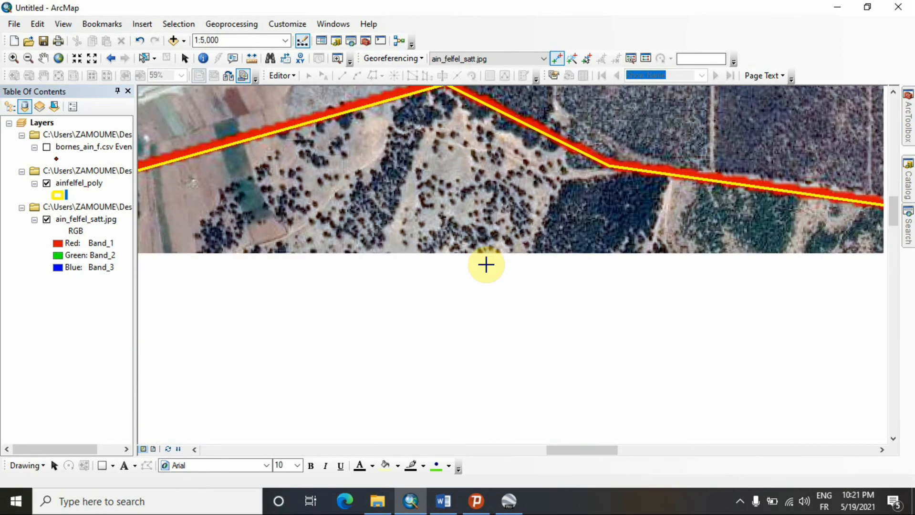
{"action": "scroll", "coordinate": [486, 262], "scroll_direction": "up", "scroll_amount": 3}
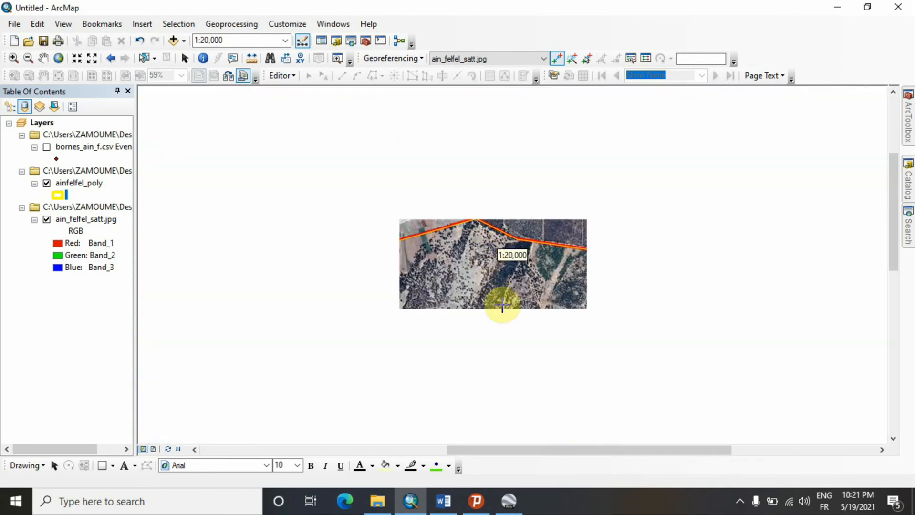
{"action": "left_click_drag", "start_coordinate": [533, 353], "coordinate": [540, 300]}
{"action": "left_click_drag", "start_coordinate": [573, 233], "coordinate": [574, 227]}
{"action": "left_click_drag", "start_coordinate": [578, 343], "coordinate": [586, 283]}
{"action": "scroll", "coordinate": [498, 245], "scroll_direction": "up", "scroll_amount": 1}
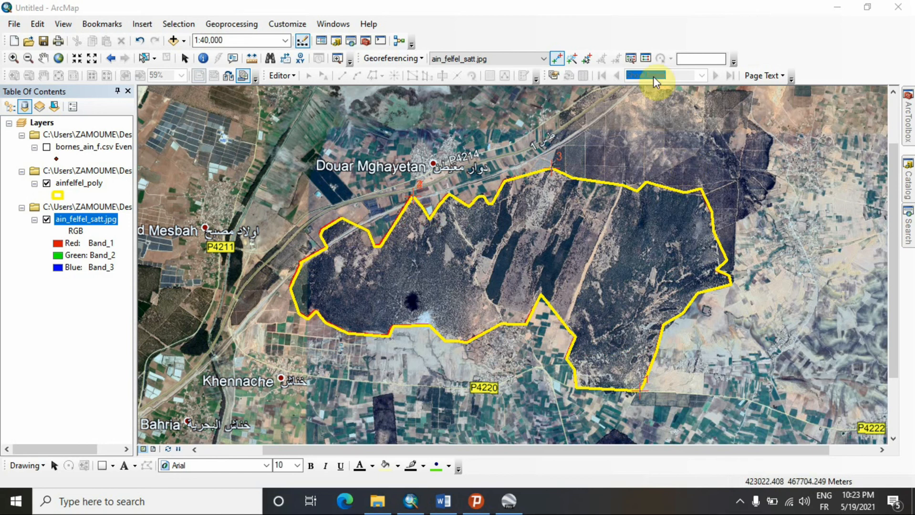
{"action": "left_click", "coordinate": [647, 58]}
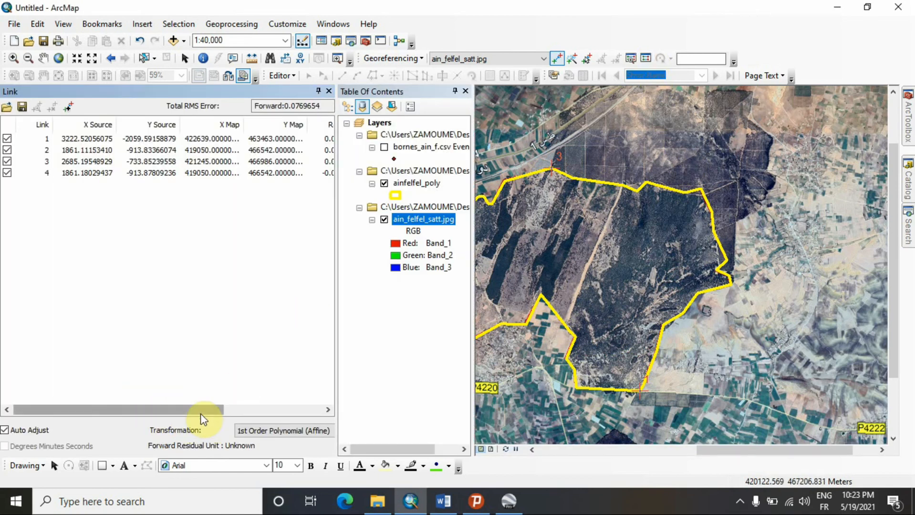
{"action": "left_click_drag", "start_coordinate": [201, 411], "coordinate": [331, 418]}
{"action": "mouse_move", "coordinate": [299, 210]}
{"action": "left_mouse_down"}
{"action": "mouse_move", "coordinate": [308, 136]}
{"action": "mouse_move", "coordinate": [293, 195]}
{"action": "left_mouse_up"}
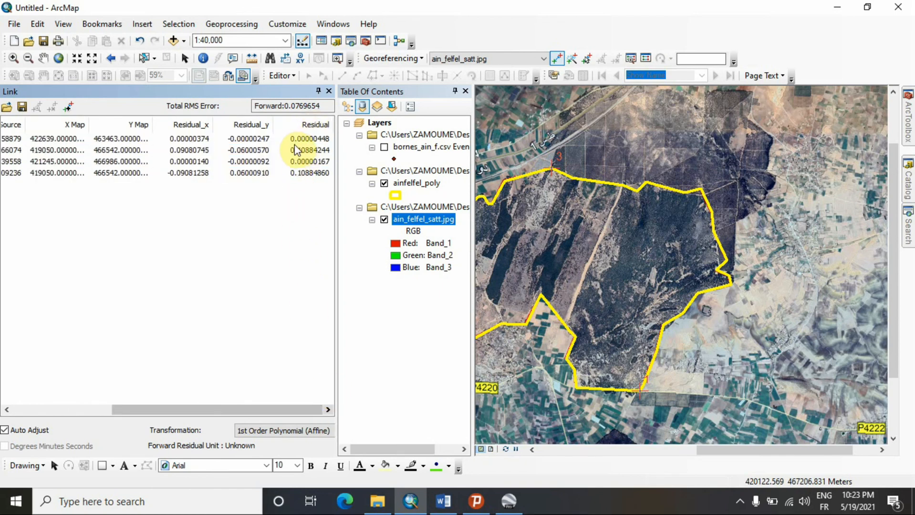
{"action": "left_click", "coordinate": [329, 91]}
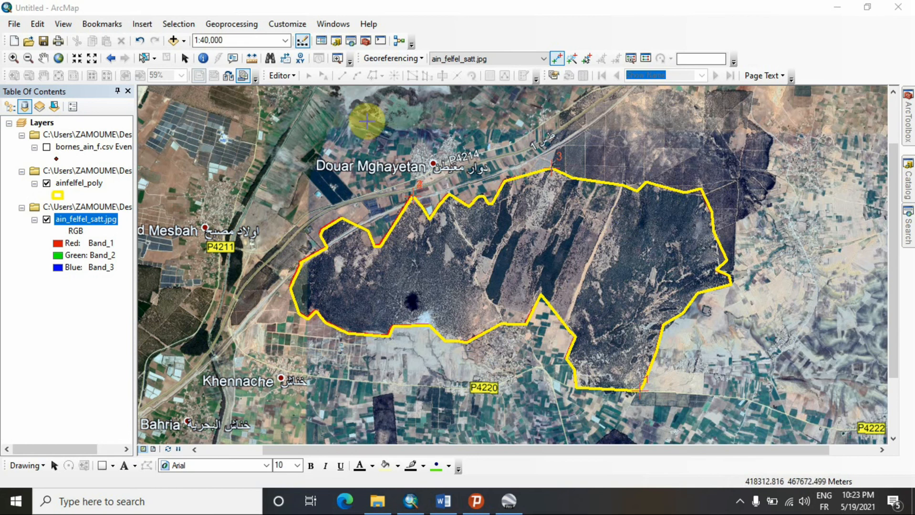
Step: Update the georeferencing of ain_felfel_satt.jpg with the current control points
{"action": "left_click", "coordinate": [394, 61]}
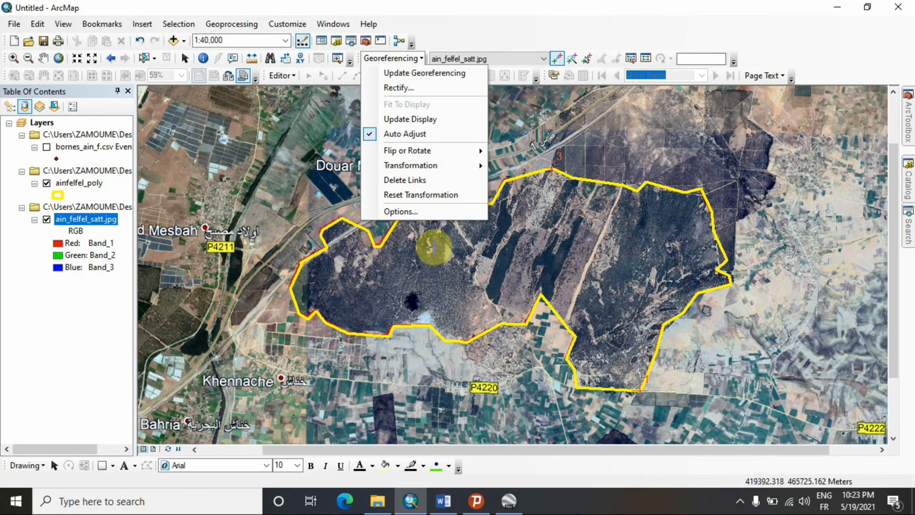
{"action": "left_click", "coordinate": [426, 73]}
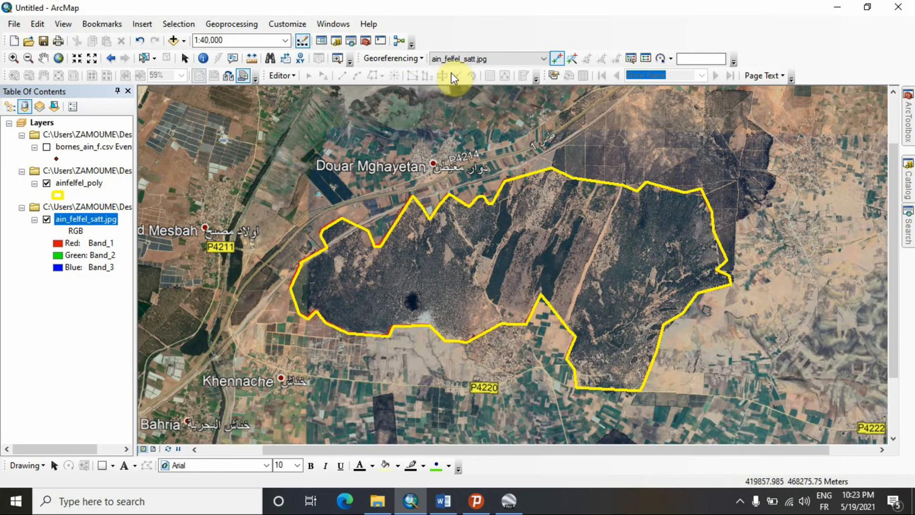
{"action": "left_click", "coordinate": [419, 59]}
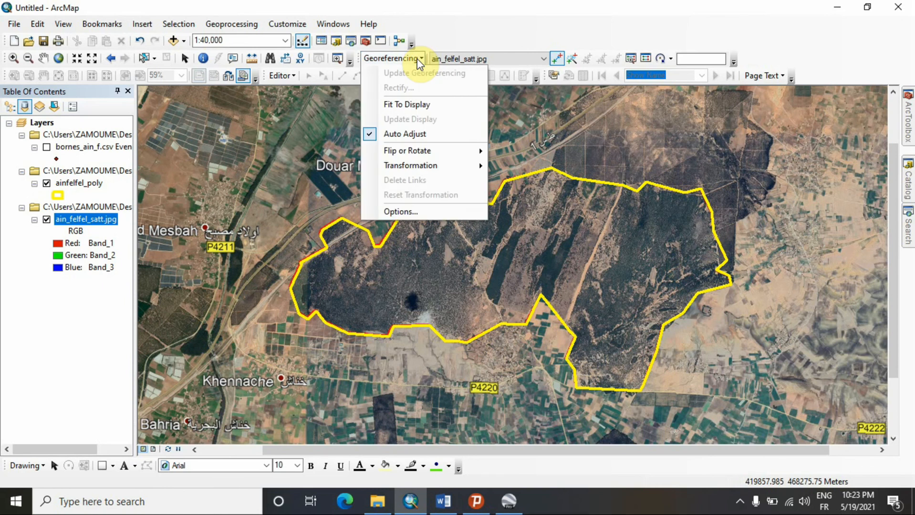
{"action": "left_click", "coordinate": [419, 59]}
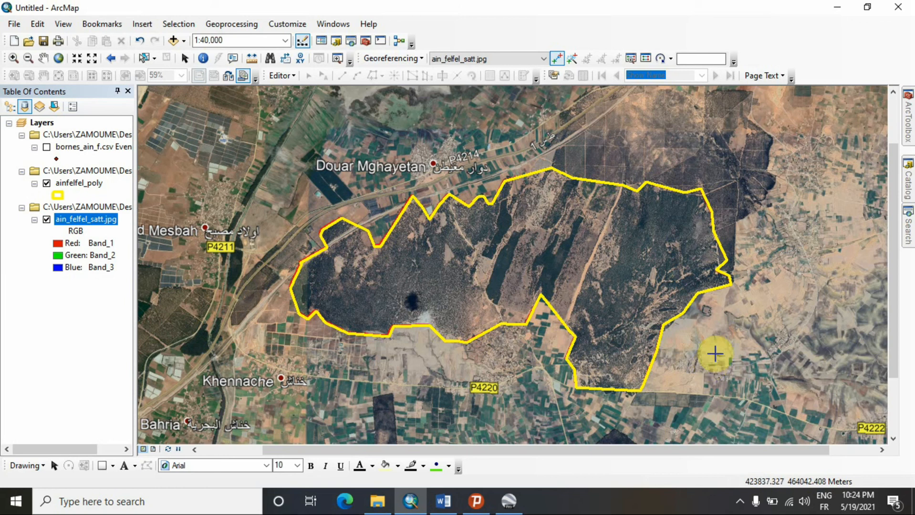
Step: Show the Effects tools and swipe the ainfelfel_poly layer to compare it with the red boundary on the satellite image
{"action": "right_click", "coordinate": [610, 22]}
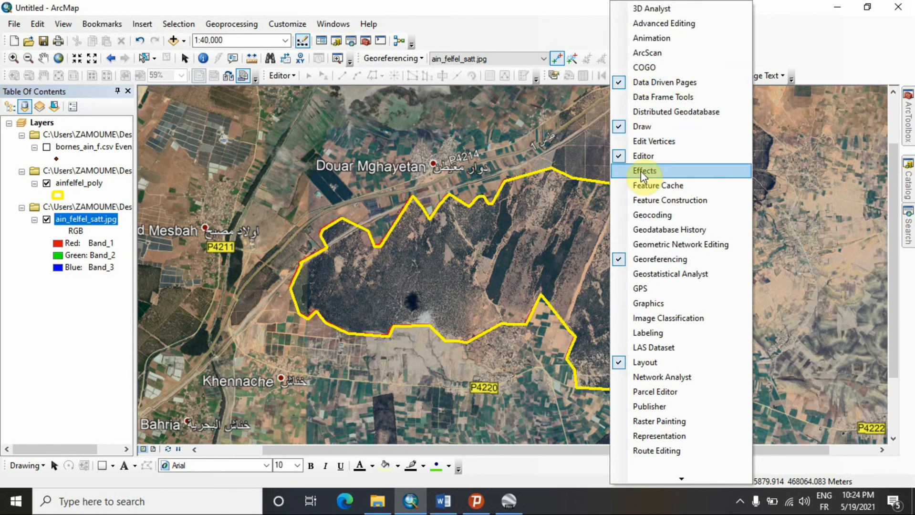
{"action": "left_click", "coordinate": [657, 173]}
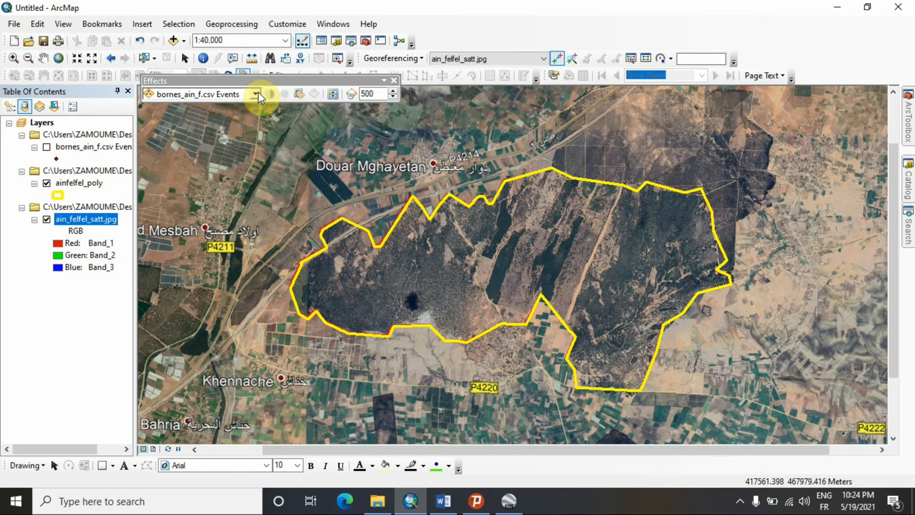
{"action": "left_click", "coordinate": [256, 93]}
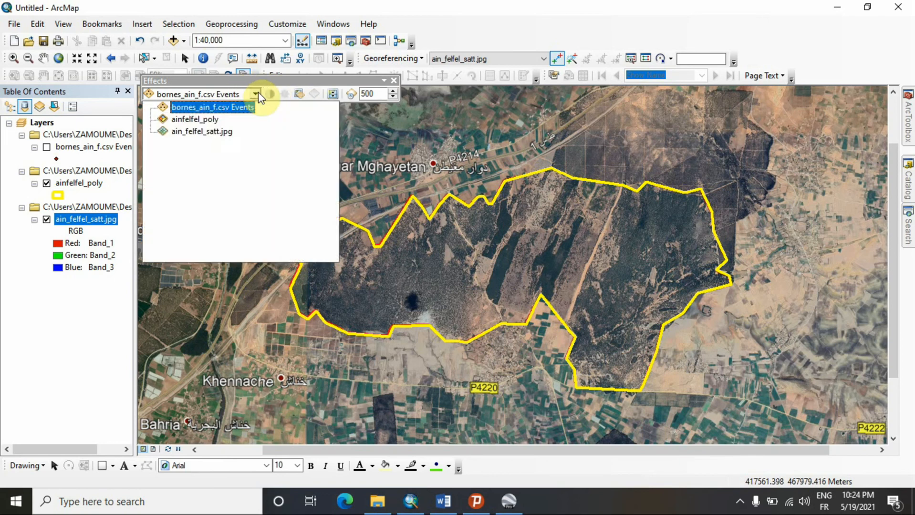
{"action": "left_click", "coordinate": [196, 120]}
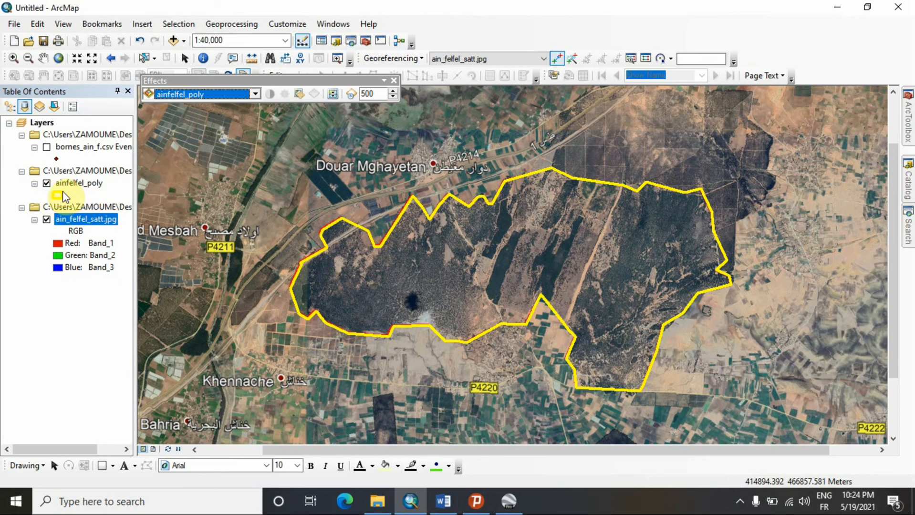
{"action": "left_click", "coordinate": [333, 94]}
{"action": "mouse_move", "coordinate": [546, 120]}
{"action": "left_mouse_down"}
{"action": "mouse_move", "coordinate": [527, 126]}
{"action": "mouse_move", "coordinate": [524, 181]}
{"action": "mouse_move", "coordinate": [507, 154]}
{"action": "mouse_move", "coordinate": [516, 198]}
{"action": "mouse_move", "coordinate": [497, 137]}
{"action": "mouse_move", "coordinate": [531, 419]}
{"action": "mouse_move", "coordinate": [525, 280]}
{"action": "mouse_move", "coordinate": [539, 315]}
{"action": "mouse_move", "coordinate": [532, 330]}
{"action": "mouse_move", "coordinate": [529, 143]}
{"action": "mouse_move", "coordinate": [545, 374]}
{"action": "mouse_move", "coordinate": [529, 280]}
{"action": "mouse_move", "coordinate": [533, 139]}
{"action": "mouse_move", "coordinate": [569, 345]}
{"action": "mouse_move", "coordinate": [564, 417]}
{"action": "mouse_move", "coordinate": [544, 128]}
{"action": "mouse_move", "coordinate": [554, 407]}
{"action": "mouse_move", "coordinate": [524, 118]}
{"action": "mouse_move", "coordinate": [501, 251]}
{"action": "mouse_move", "coordinate": [531, 102]}
{"action": "mouse_move", "coordinate": [519, 113]}
{"action": "mouse_move", "coordinate": [527, 431]}
{"action": "mouse_move", "coordinate": [532, 172]}
{"action": "mouse_move", "coordinate": [546, 106]}
{"action": "left_mouse_up"}
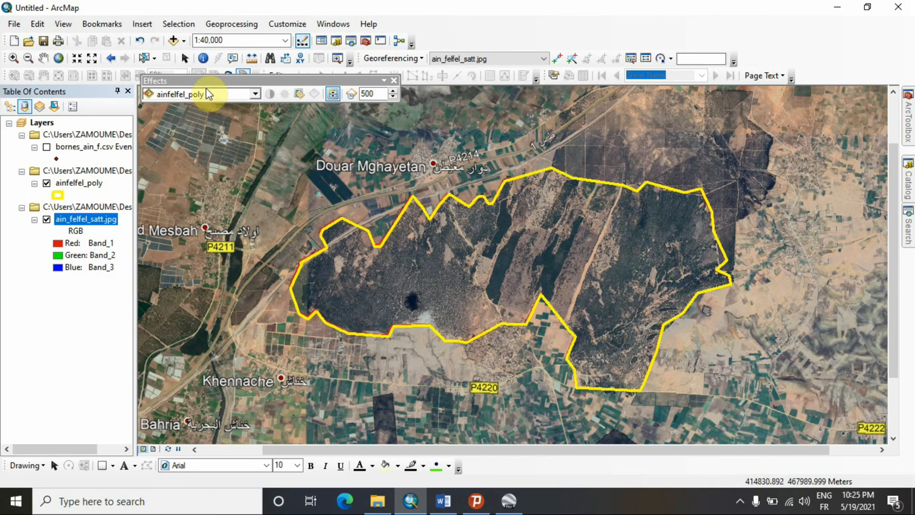
Step: Swipe the ain_felfel_satt.jpg layer to check the satellite image against the polygon
{"action": "left_click", "coordinate": [255, 94]}
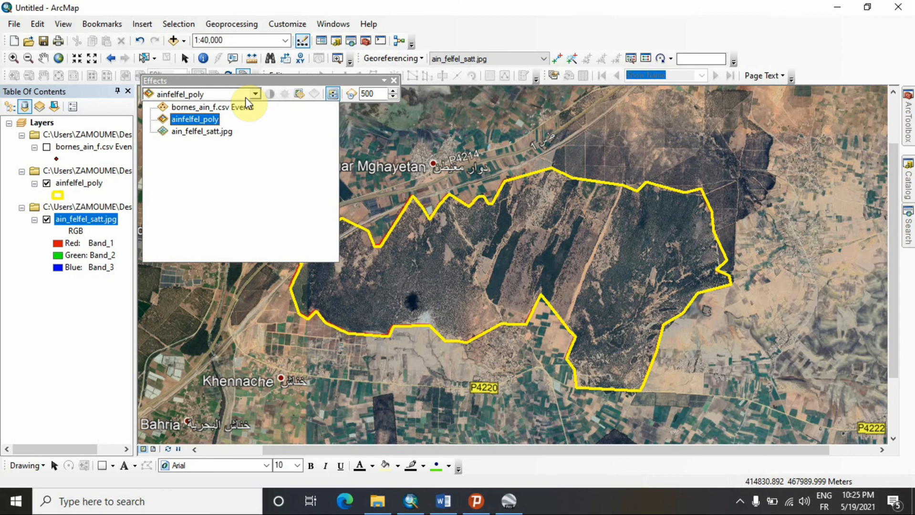
{"action": "left_click", "coordinate": [217, 131]}
{"action": "left_click_drag", "start_coordinate": [489, 119], "coordinate": [506, 75]}
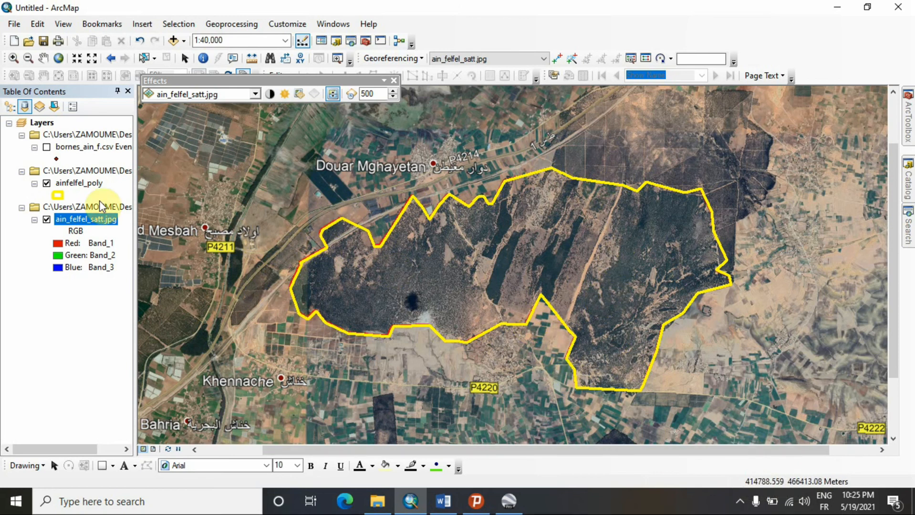
Step: Change the outline color of the ainfelfel_poly symbol to red
{"action": "left_click", "coordinate": [53, 199]}
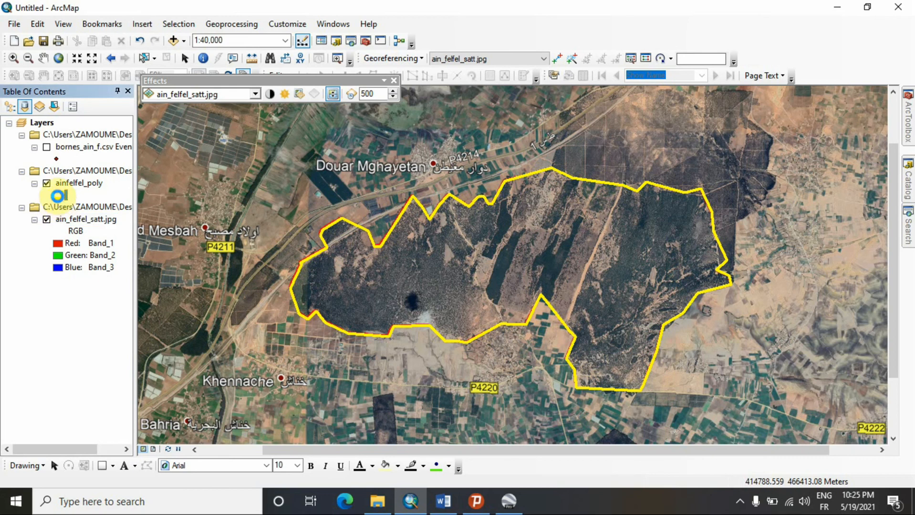
{"action": "left_click", "coordinate": [57, 195]}
{"action": "left_click", "coordinate": [519, 215]}
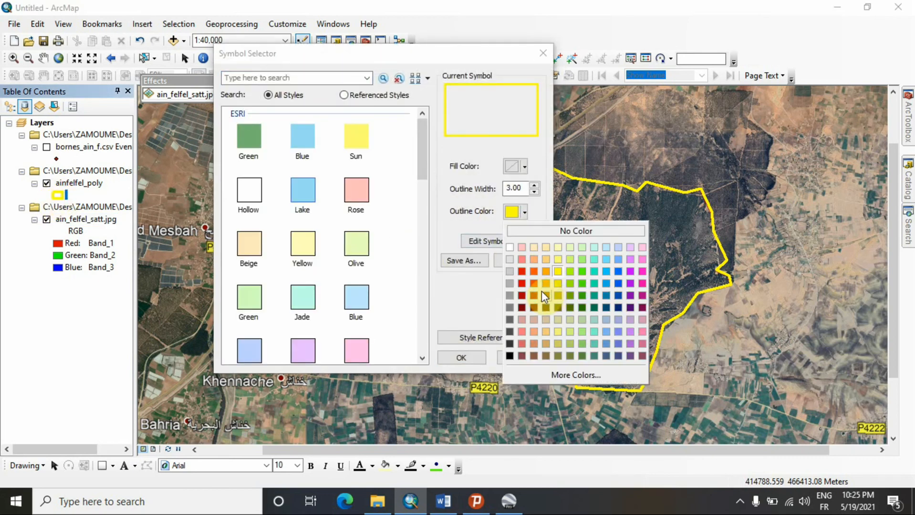
{"action": "left_click", "coordinate": [522, 273]}
{"action": "left_click", "coordinate": [461, 358]}
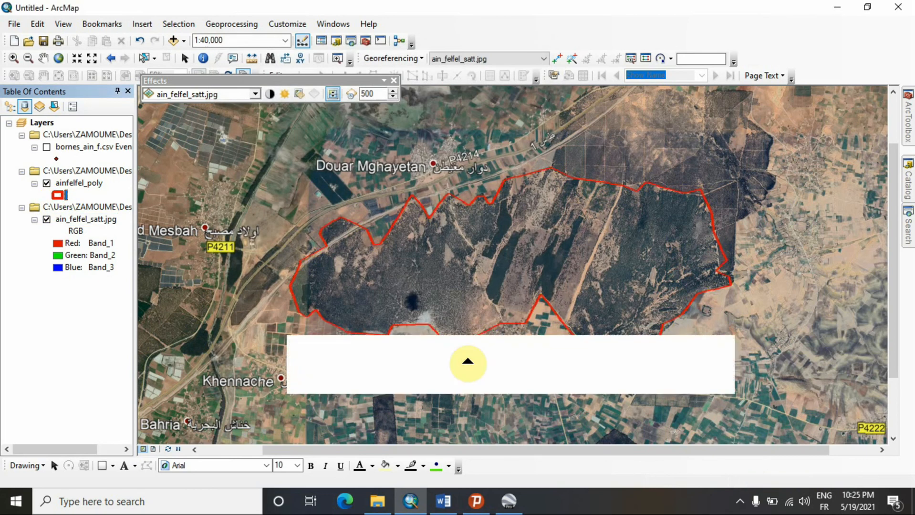